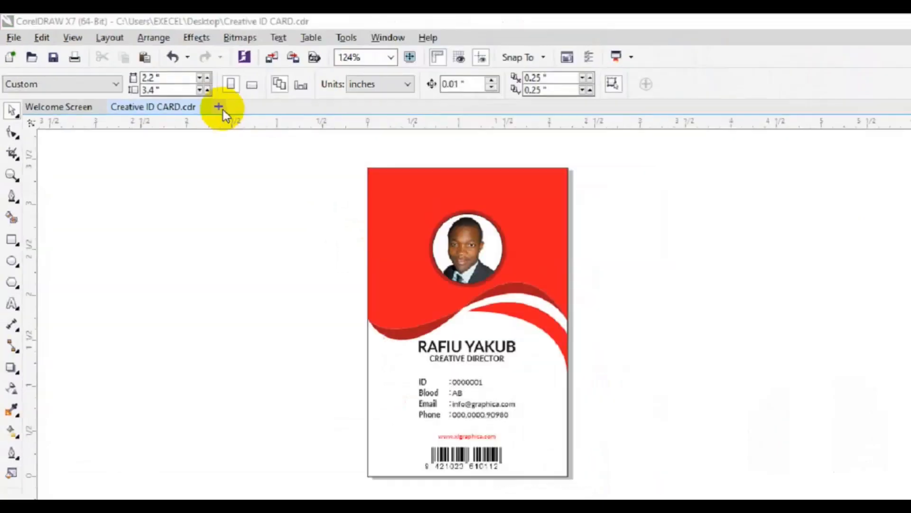
Create a new document named "Rollup Banner Design", 14 inches wide and 33 inches high
left_click(386, 179)
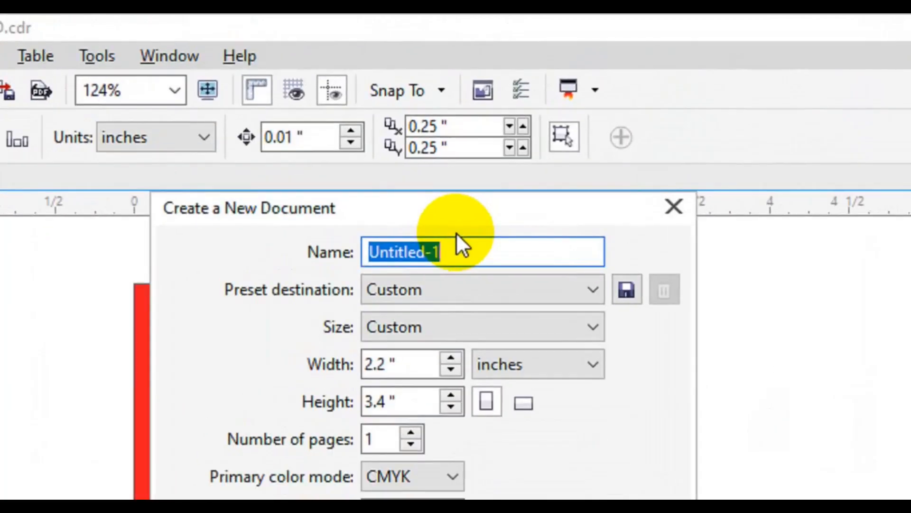
type("Rollup Banner Design")
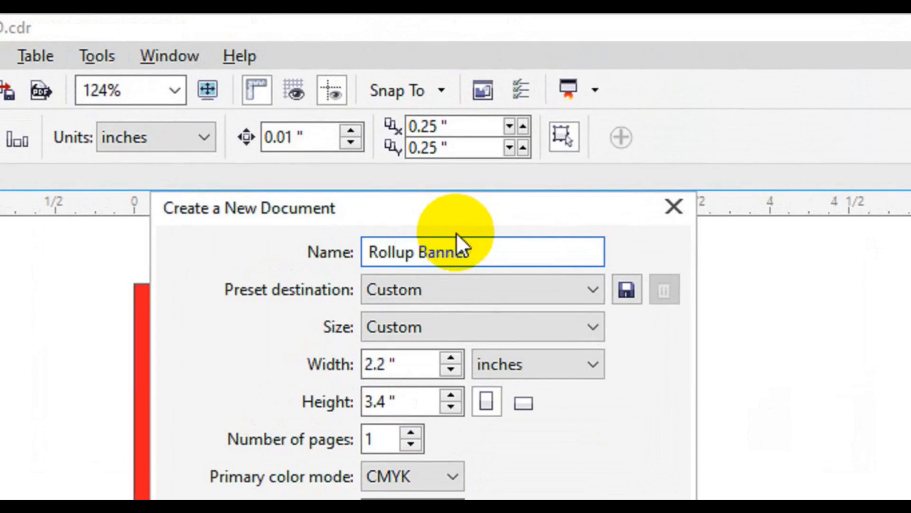
left_click(427, 375)
type("1")
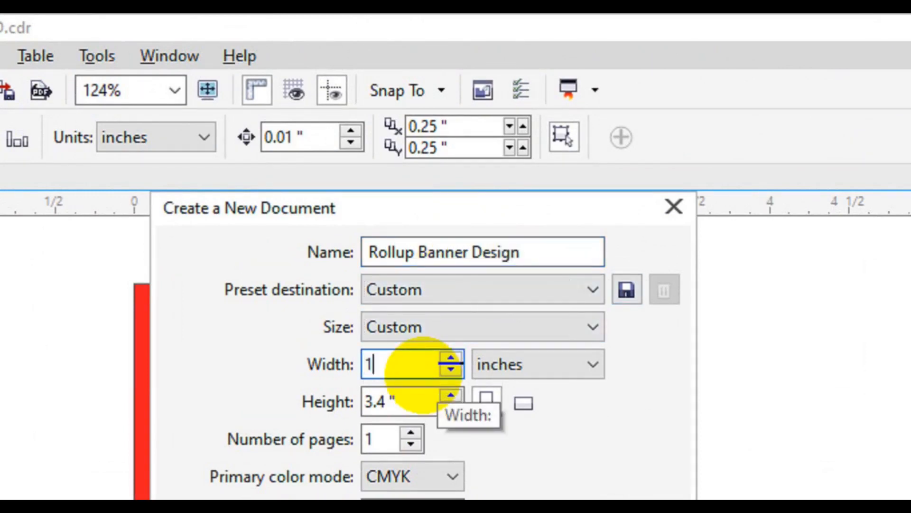
key("Tab")
key("Tab")
type("33")
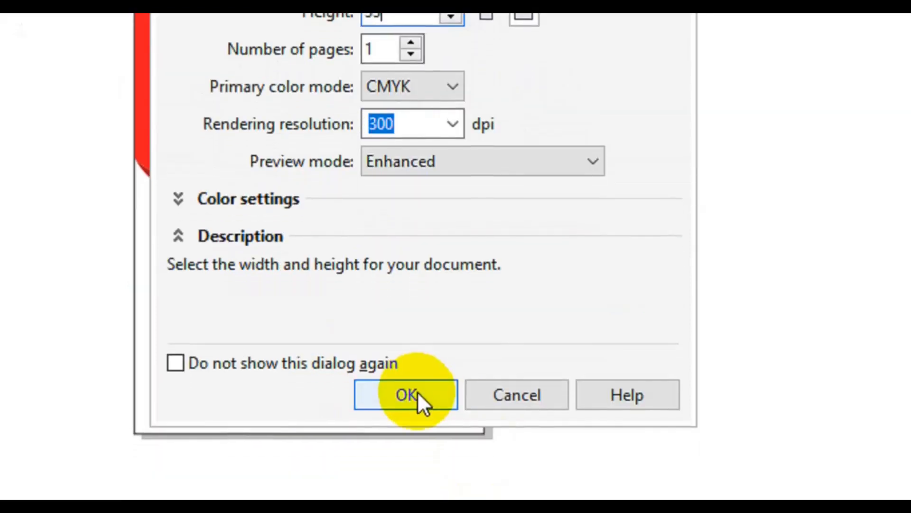
left_click(418, 395)
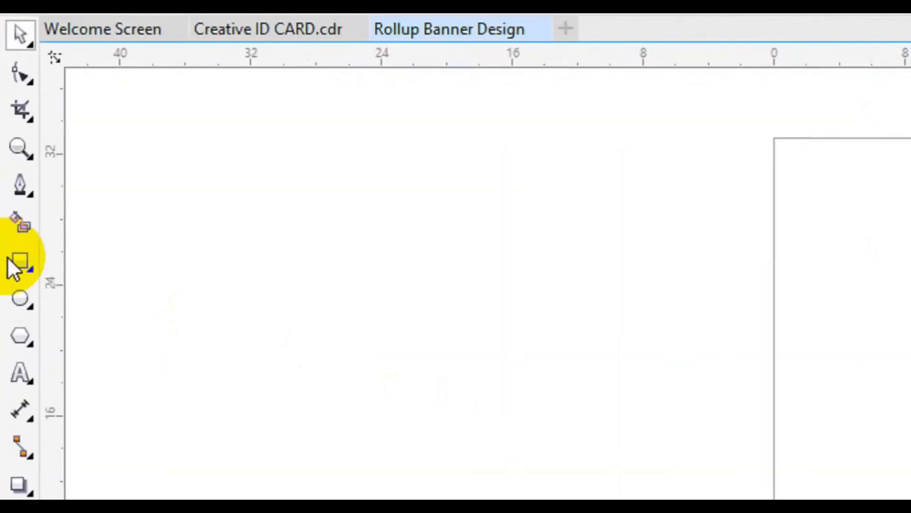
Add a page-sized rectangle and place a full-width band about 14 × 7.1 in near the page's upper edge
left_click(10, 210)
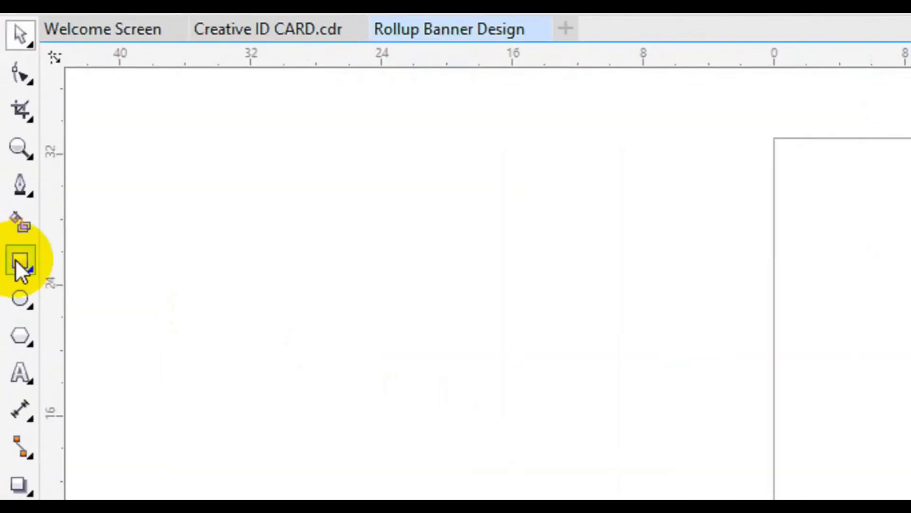
double_click(17, 262)
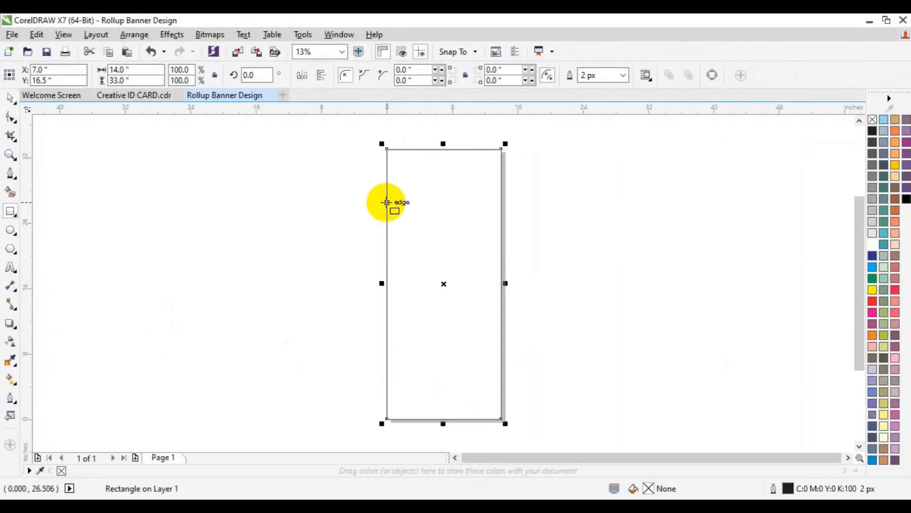
left_click_drag(387, 203, 501, 260)
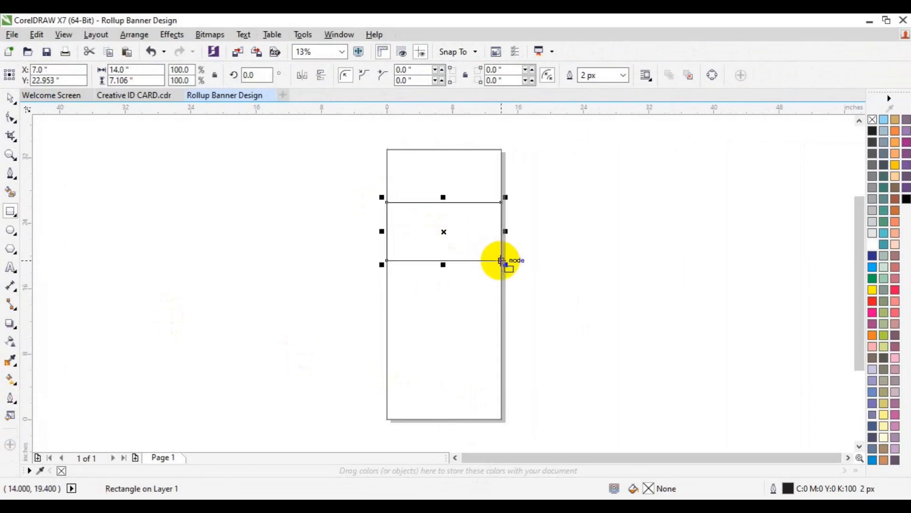
left_click_drag(449, 232, 445, 190)
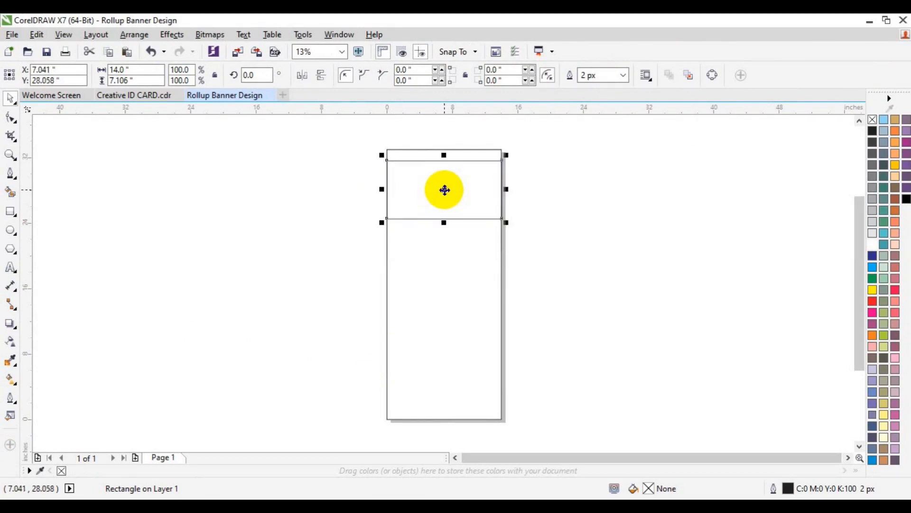
Skew the band vertically so it slopes down toward the page's right edge, about 12.5 in tall overall
left_click_drag(507, 188, 502, 231)
key("F6")
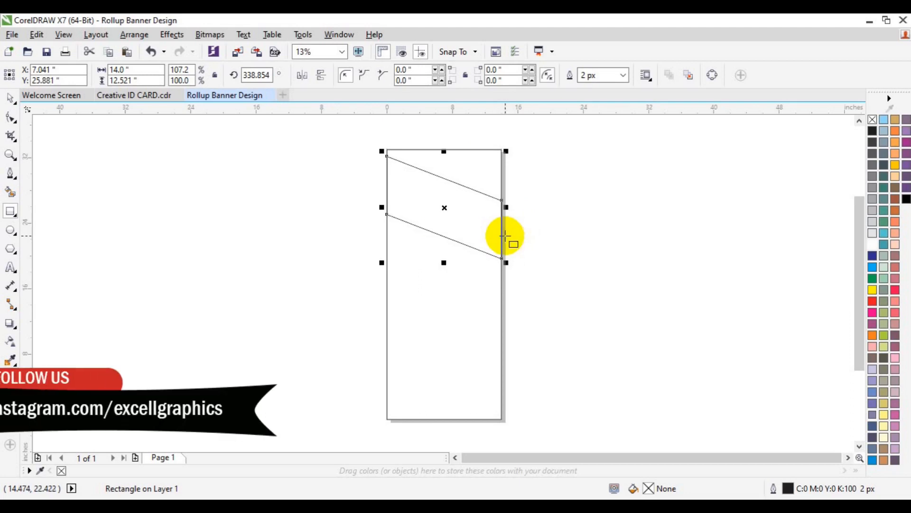
key("space")
left_click(588, 290)
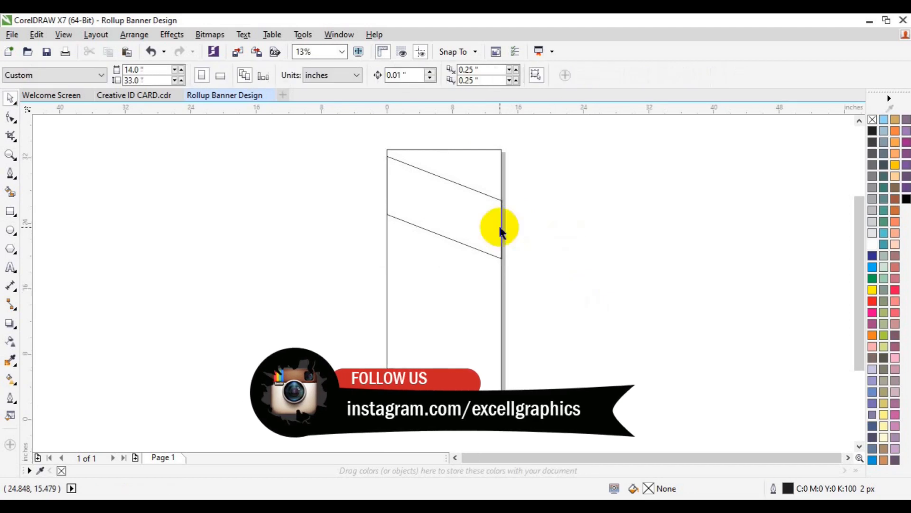
Place a vertical guideline through the centre of the slanted band
left_click(9, 154)
left_click(421, 209)
key("space")
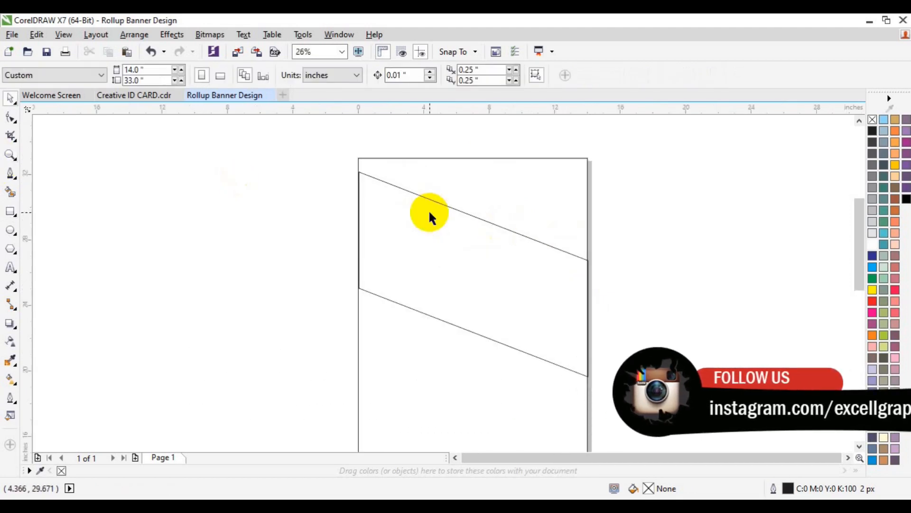
left_click(456, 248)
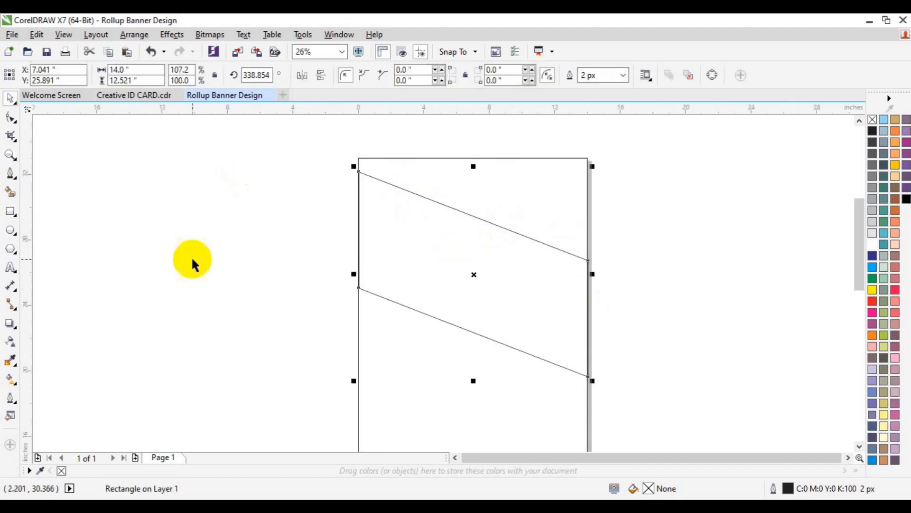
left_click_drag(29, 296, 473, 329)
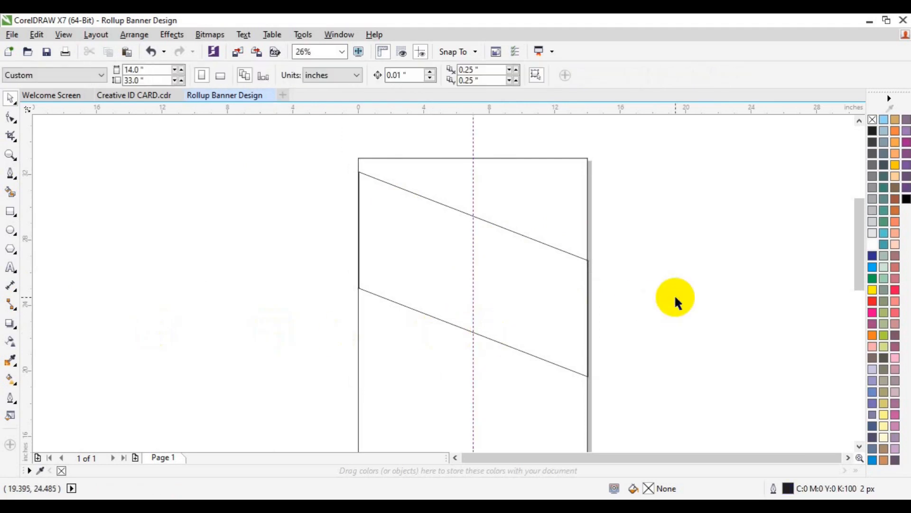
Draw a closed diamond about 14 × 10.7 in, joining the band's lower-left and upper-right corners through points on the guideline above and below the band
left_click(10, 173)
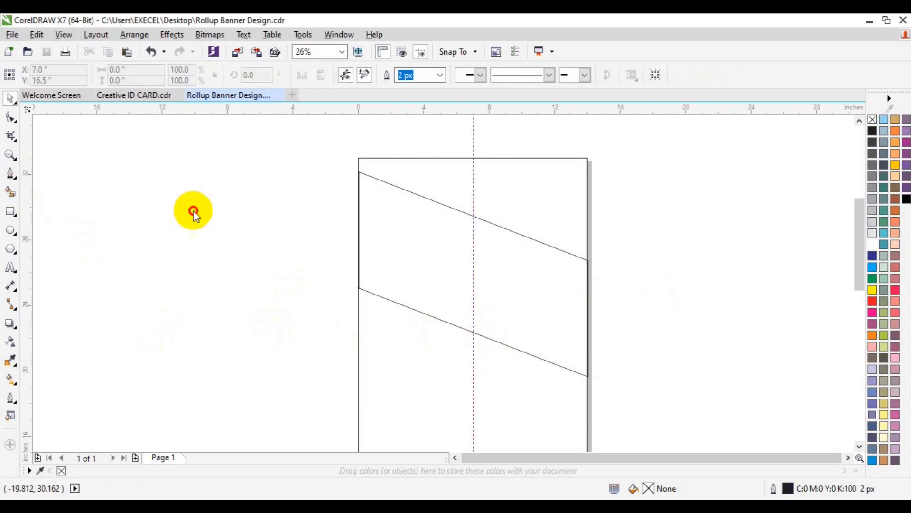
left_click(359, 288)
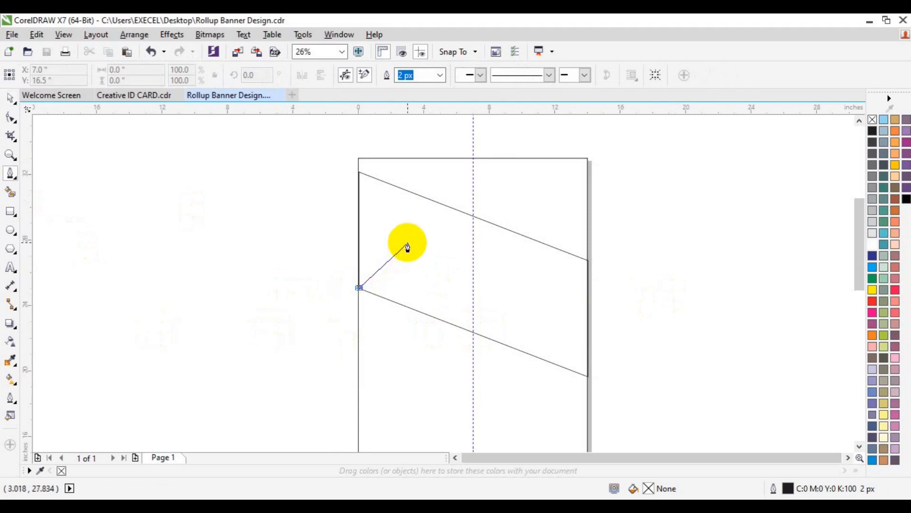
left_click(474, 189)
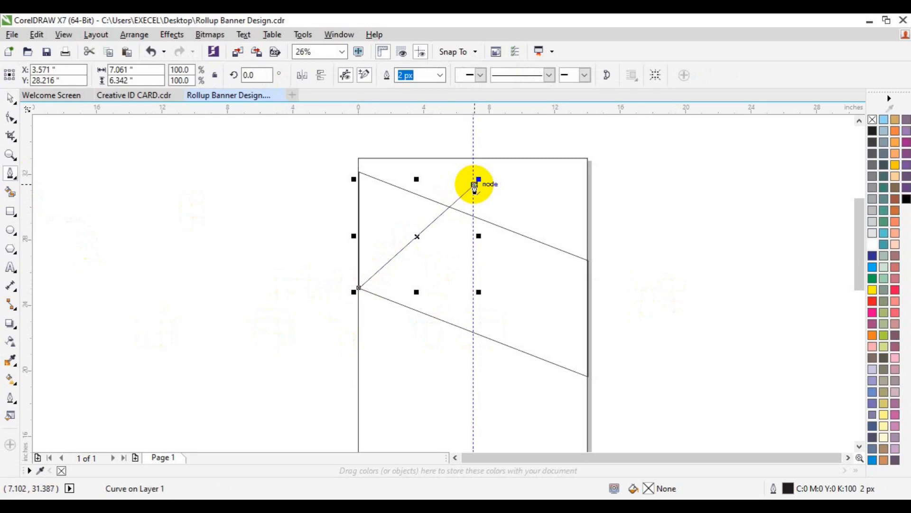
left_click(587, 260)
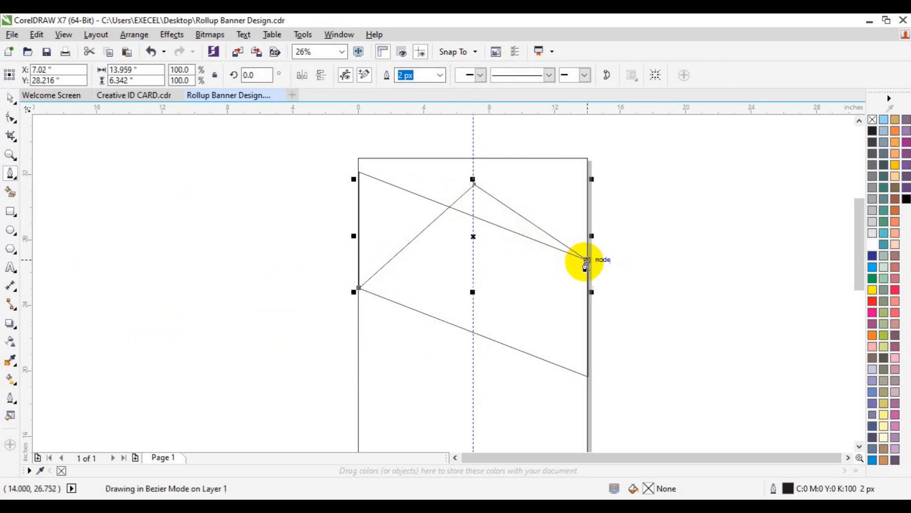
left_click(473, 361)
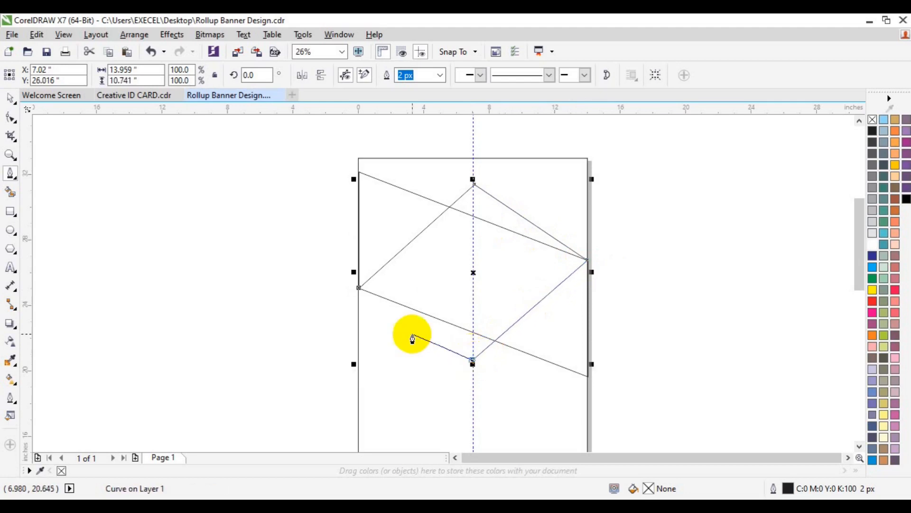
left_click(360, 288)
left_click(10, 98)
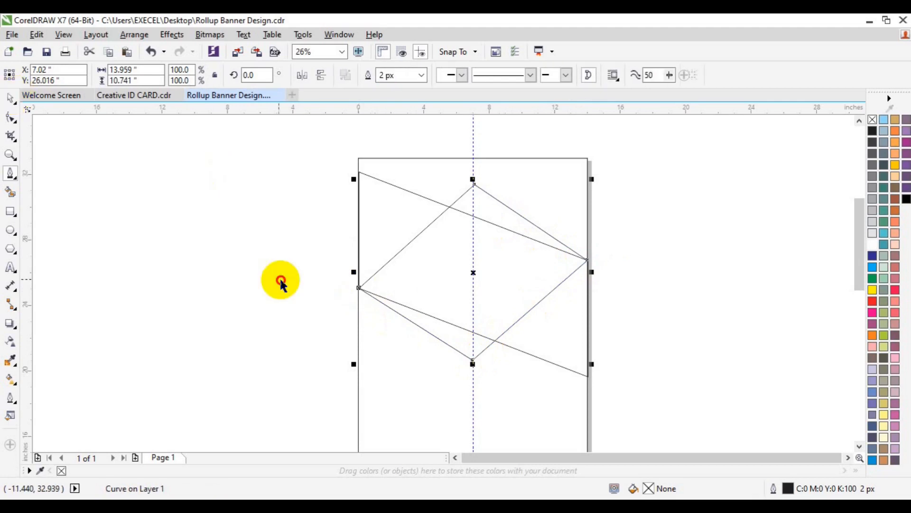
Nudge the diamond and the slanted band upward together by about 0.1 in
left_click(552, 356, "shift")
key("Up")
key("Up")
key("Up")
key("Up")
key("Up")
key("Up")
key("Up")
key("Up")
key("Up")
key("Up")
key("Up")
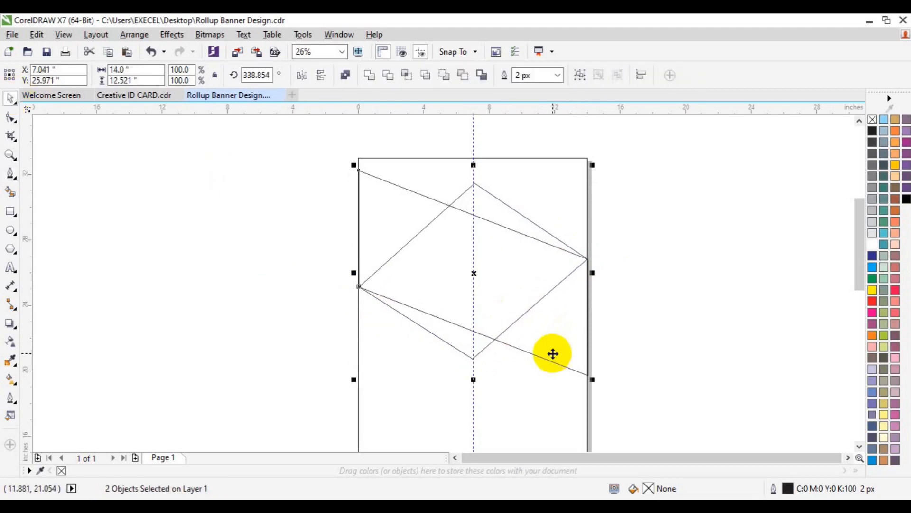
left_click(649, 340)
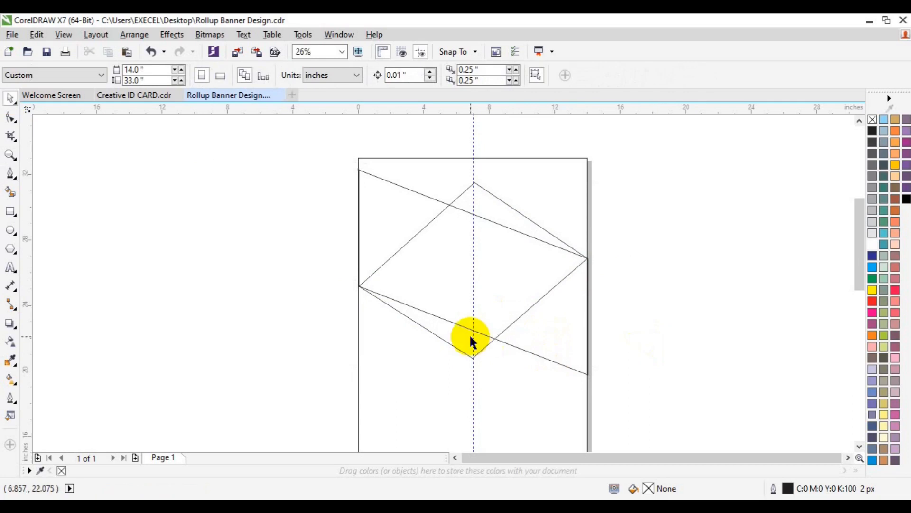
Draw a straight line from the diamond's left corner to just above the band's upper edge, outside the diamond's upper-left side
left_click(9, 173)
left_click(359, 285)
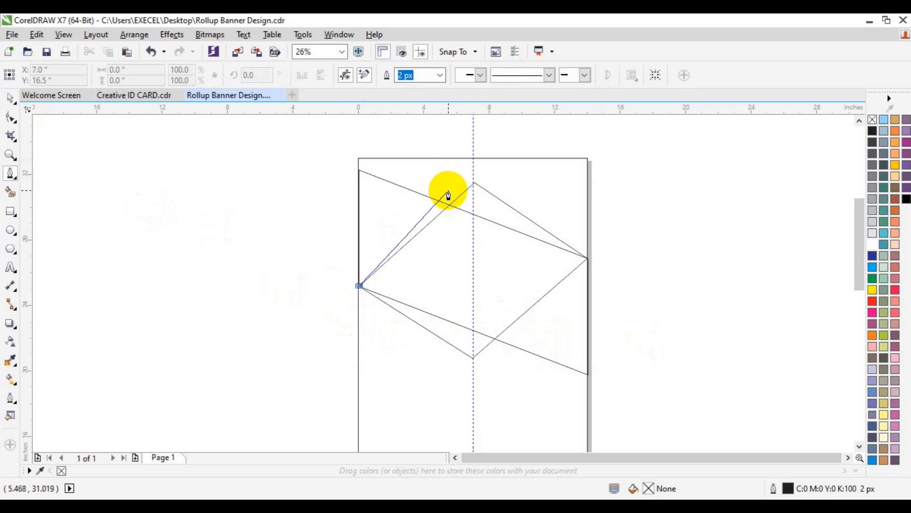
double_click(449, 191)
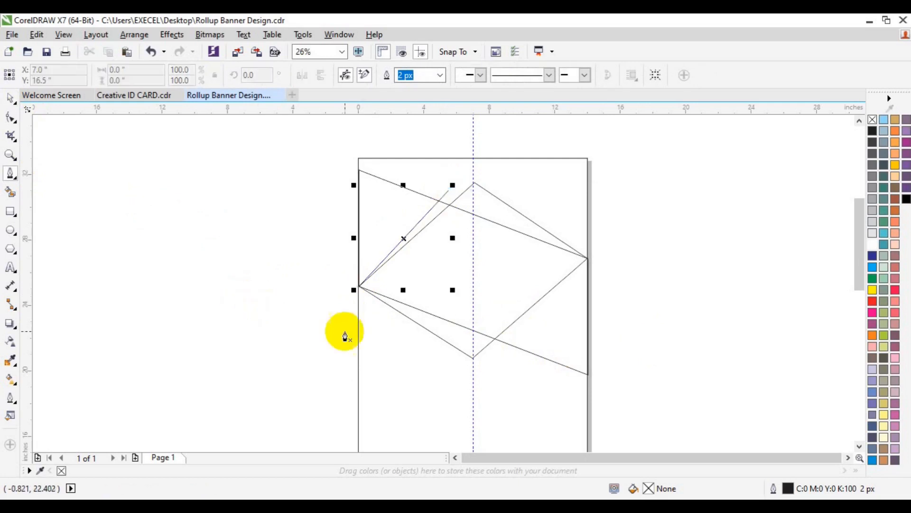
left_click(588, 259)
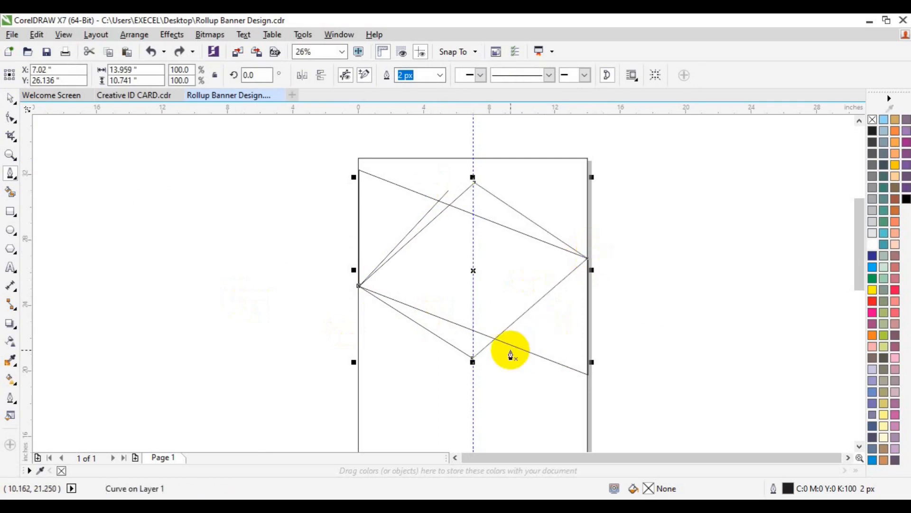
left_click(503, 342)
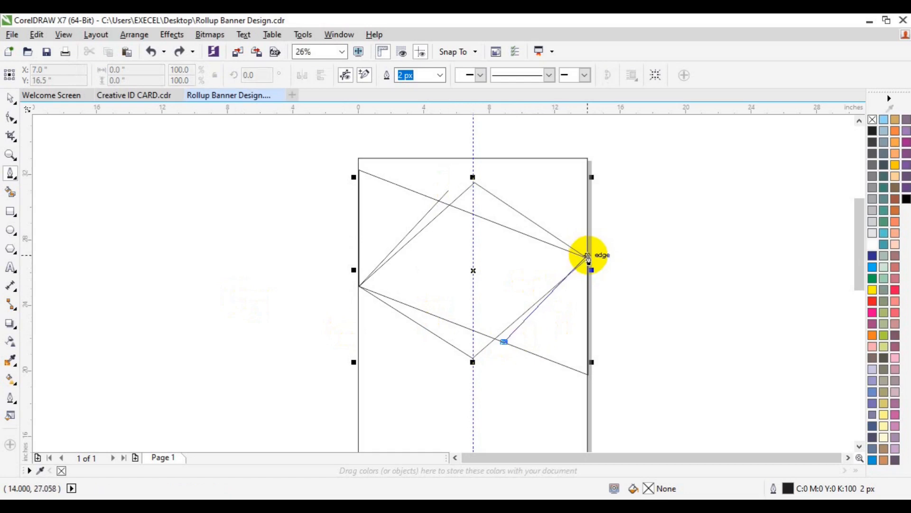
double_click(588, 259)
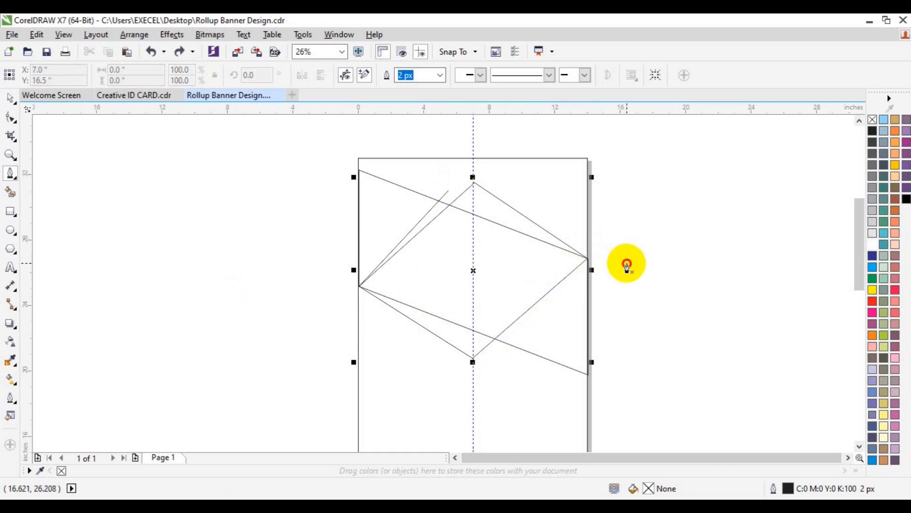
Draw a straight line from the band's lower edge to the diamond's right corner, outside the diamond's lower-right side
left_click(507, 342)
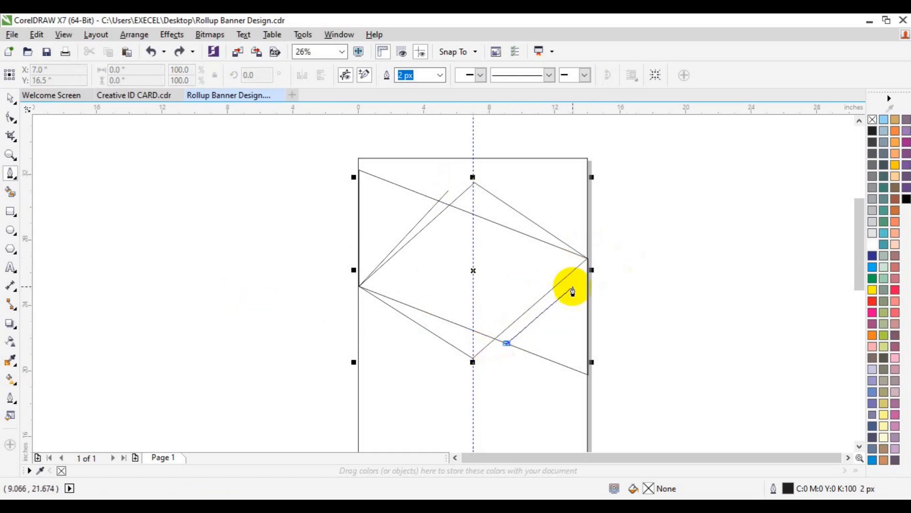
double_click(589, 260)
key("space")
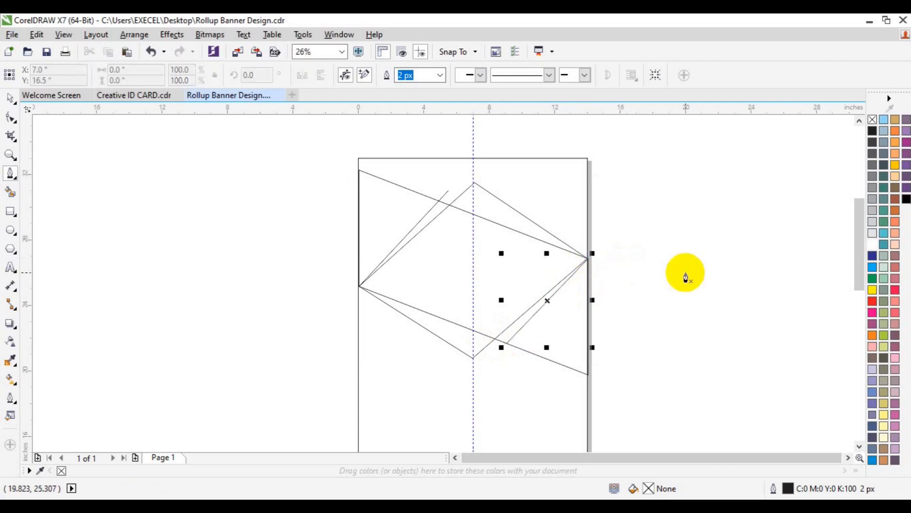
left_click(685, 273)
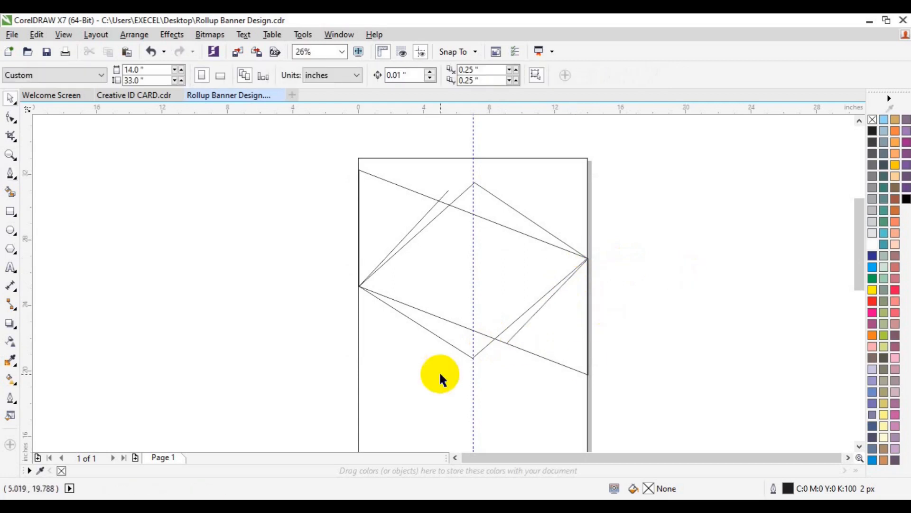
Try a small rectangle about 2.8 × 1.4 in below the diamond, rotated 45 degrees, and delete it
left_click(860, 448)
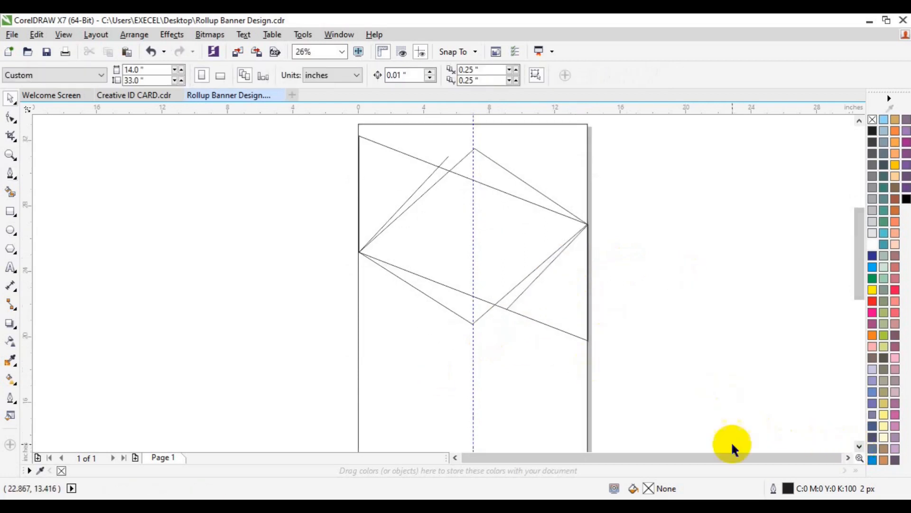
left_click(10, 211)
left_click_drag(433, 336, 478, 357)
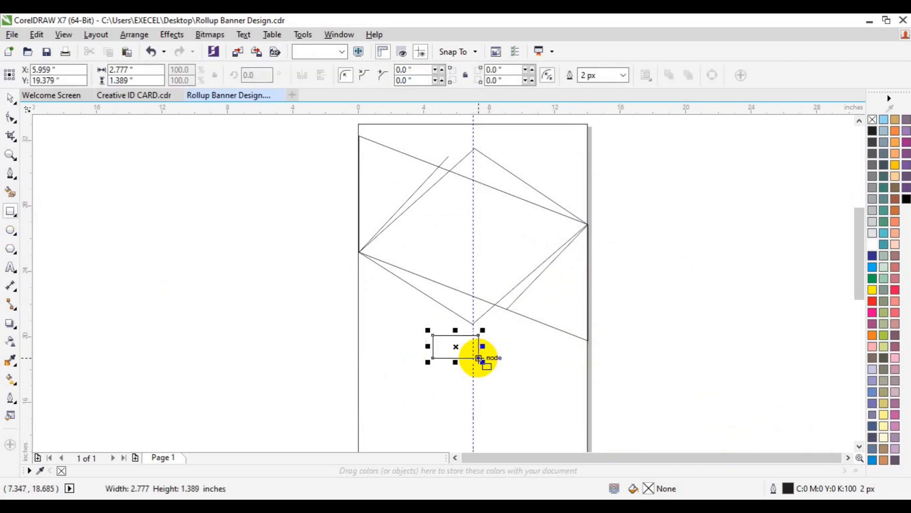
left_click(454, 350)
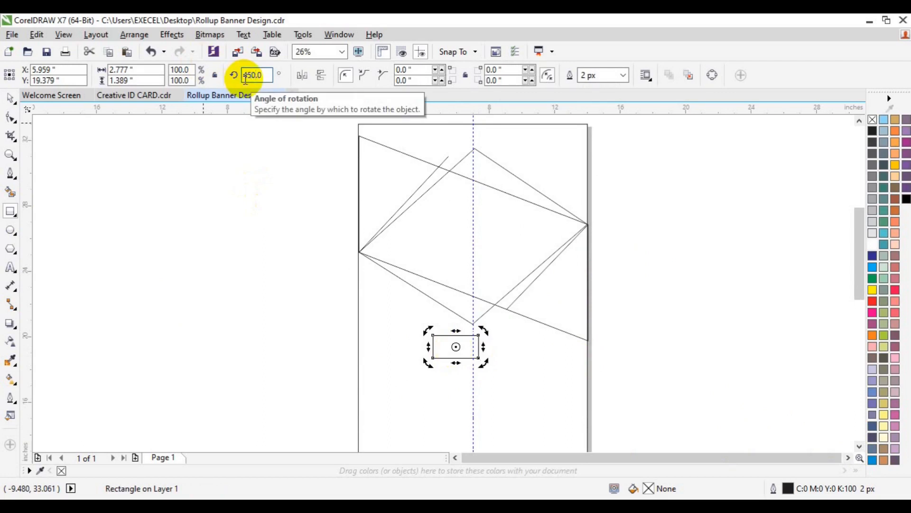
key("Return")
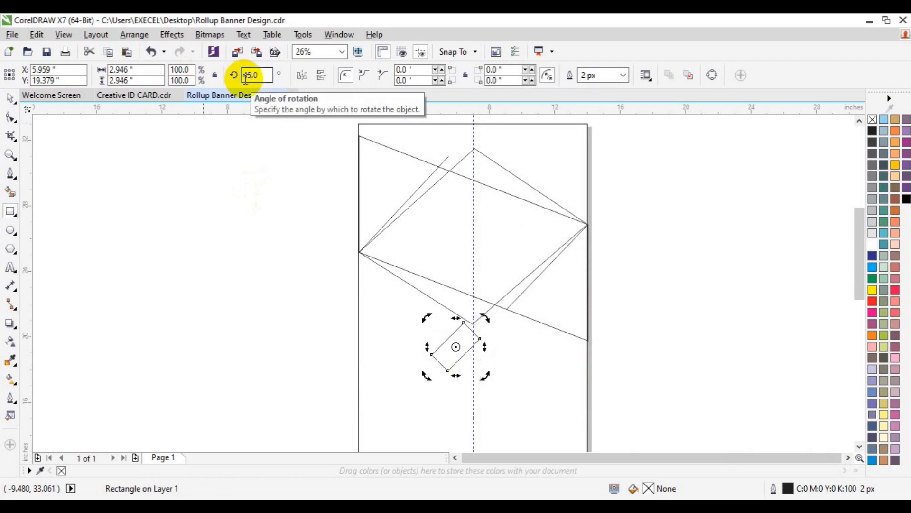
key("space")
key("Delete")
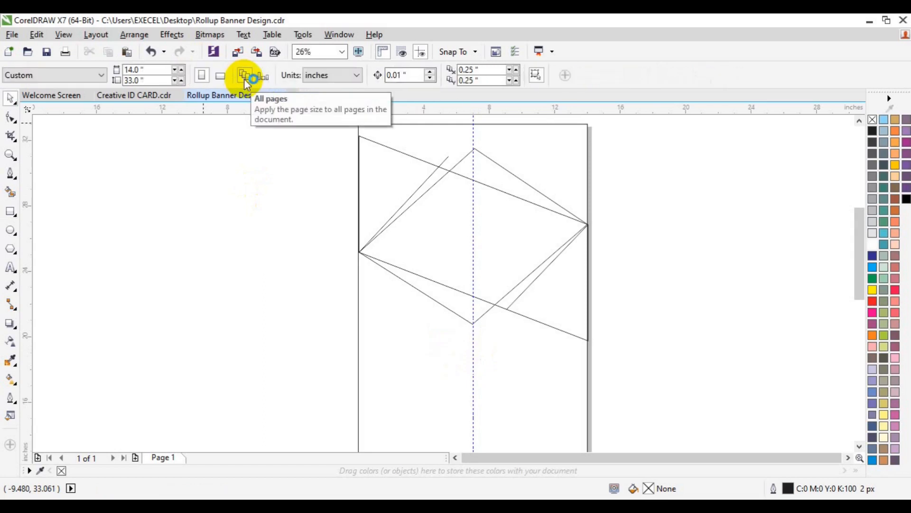
left_click(245, 76)
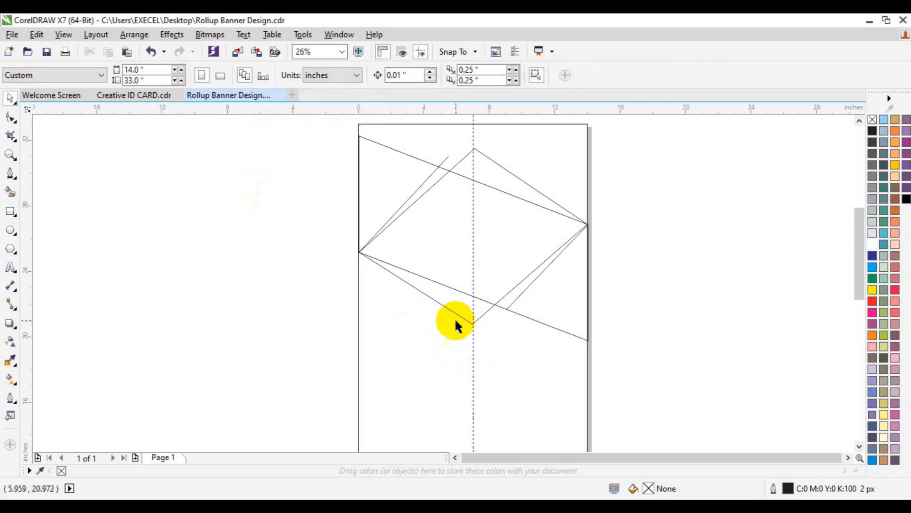
left_click(10, 174)
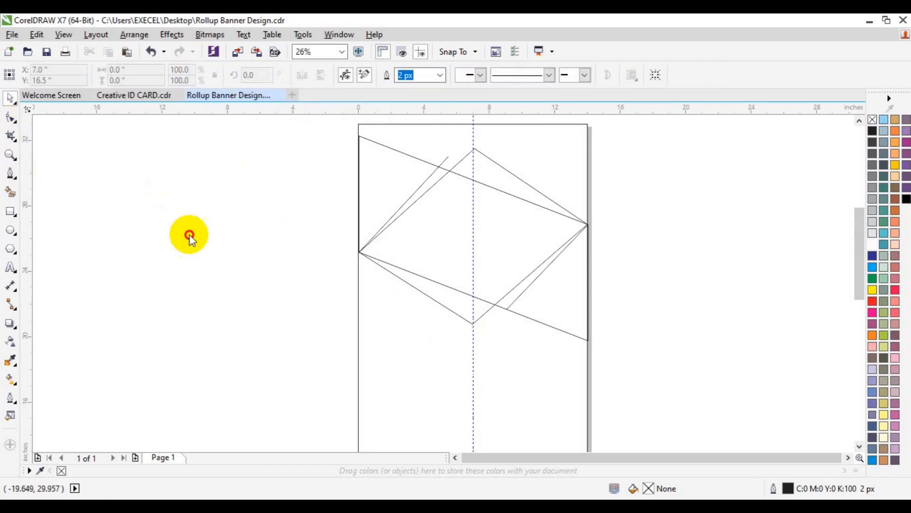
key("space")
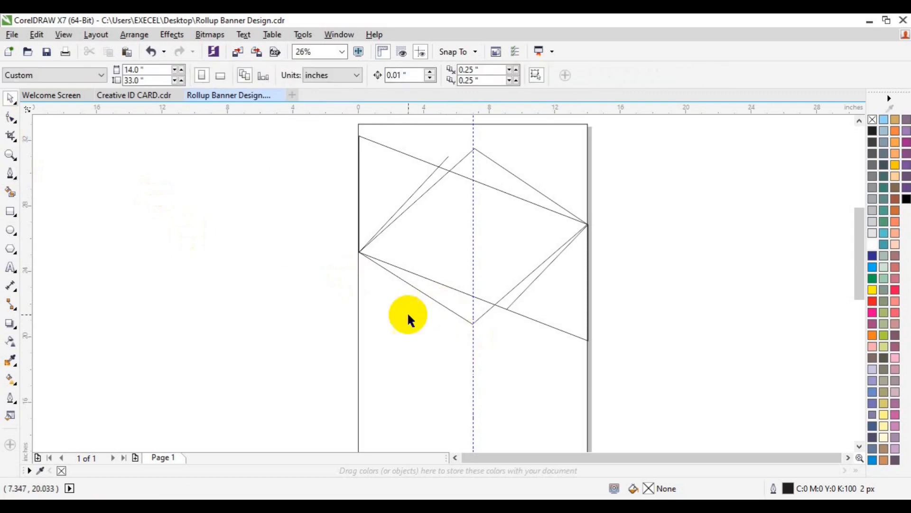
left_click(11, 175)
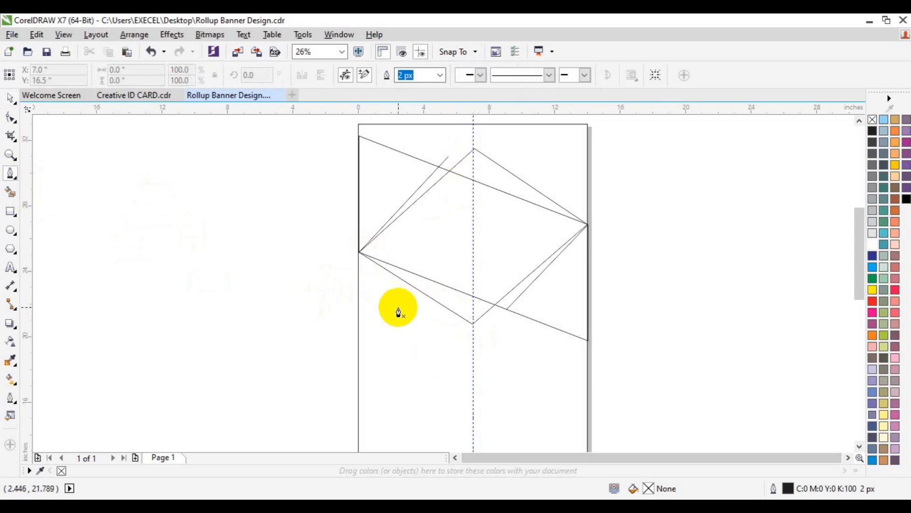
key("space")
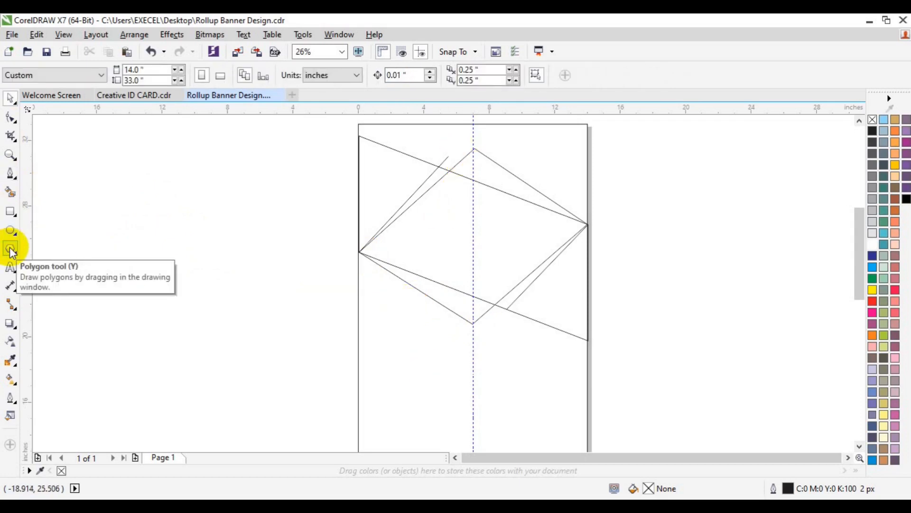
Draw a four-sided polygon about 4.25 × 2.15 in near the page's upper-right corner and nudge it slightly up and right
key("y")
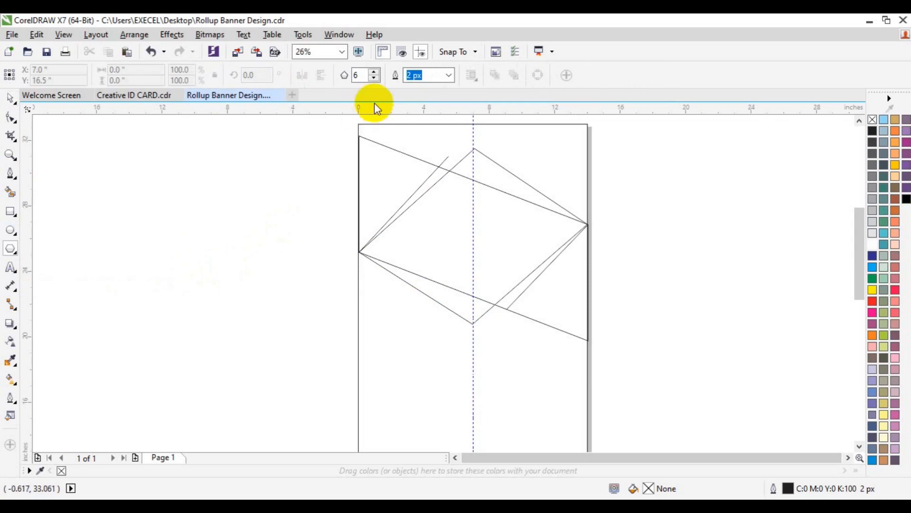
left_click(375, 78)
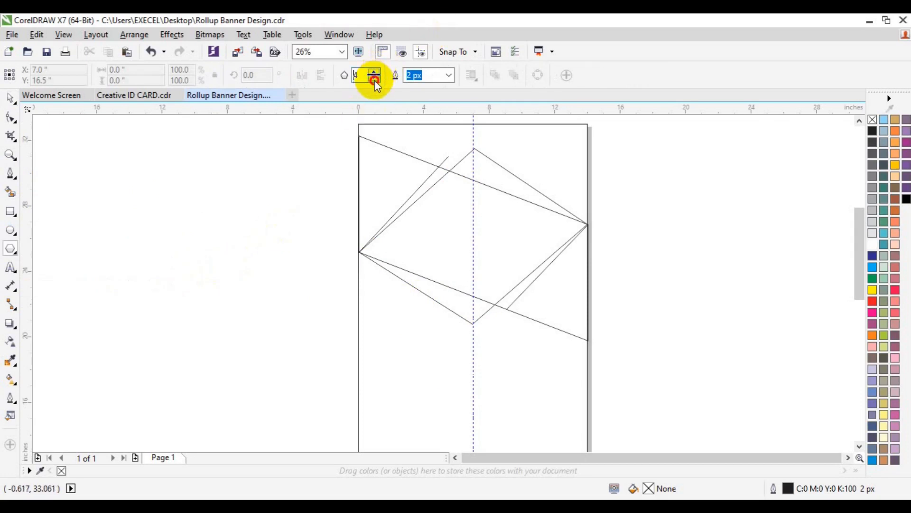
left_click_drag(271, 267, 573, 178)
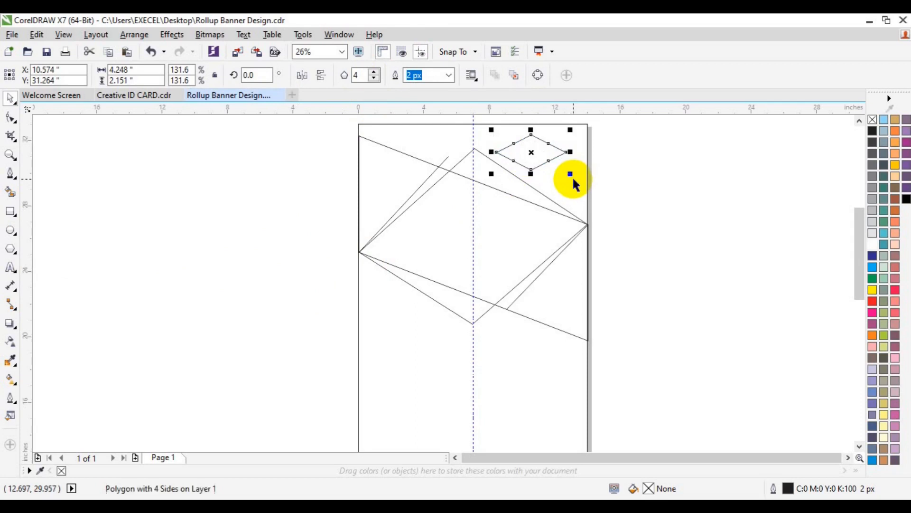
key("Up")
key("Right")
Add two smaller copies of the new four-sided diamond, one beyond its upper-left side and one beyond its lower-right side
scroll(571, 176, "down", 3)
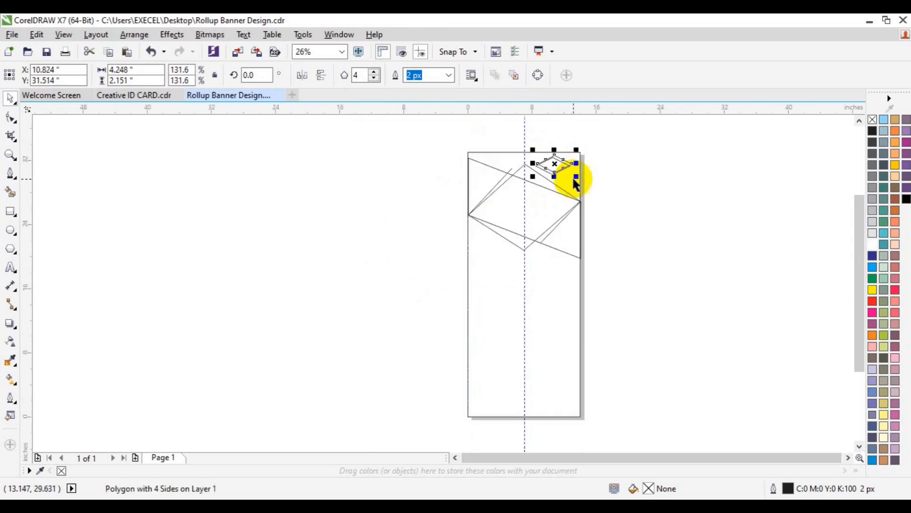
key("z")
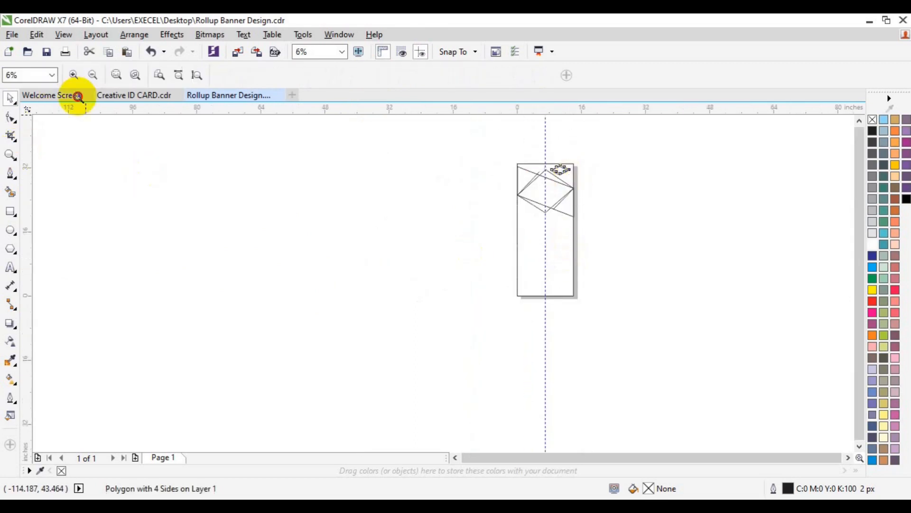
left_click(74, 75)
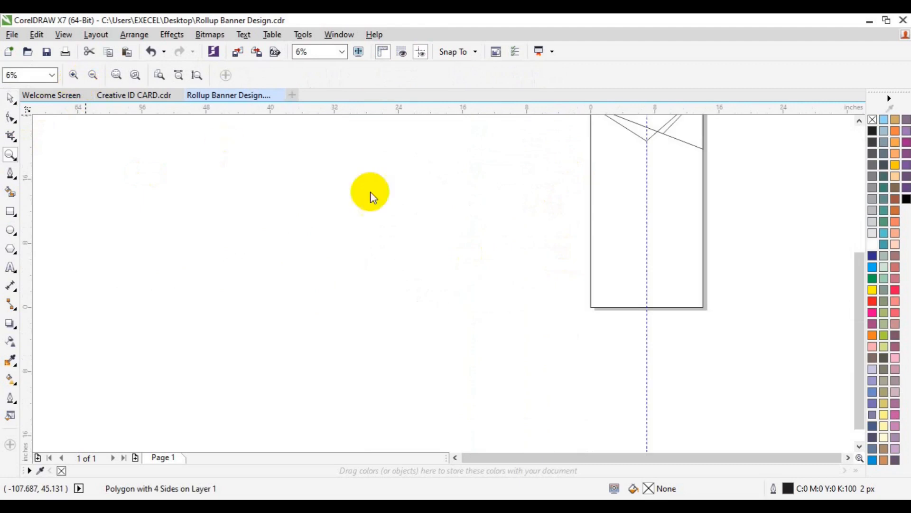
left_click(722, 195)
key("space")
left_click(859, 120)
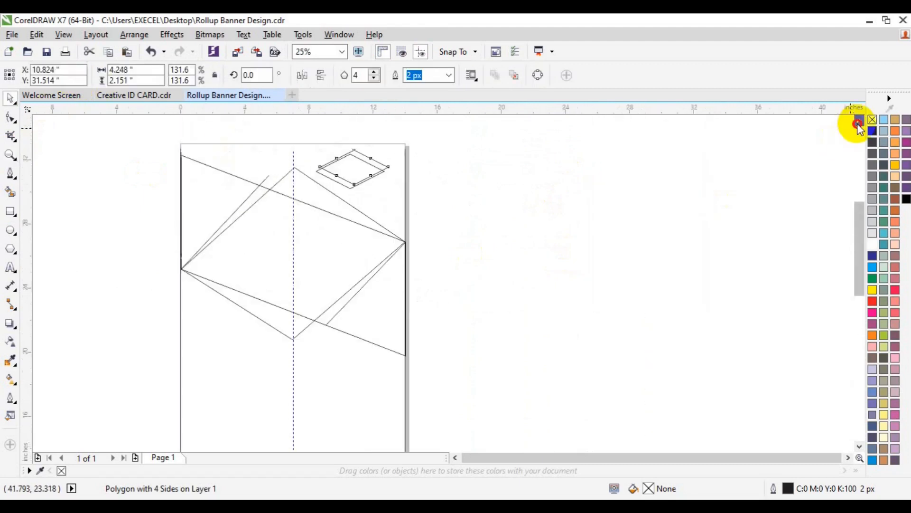
left_click_drag(348, 203, 378, 230)
left_click_drag(416, 252, 328, 205)
left_click(470, 231)
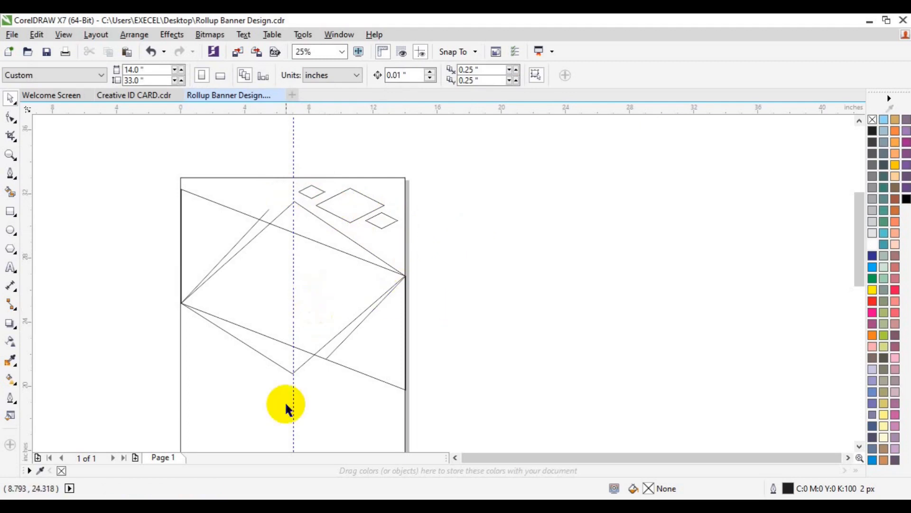
Smart-fill the central, upper and lower regions of the big diamond with black and no outline
left_click(860, 446)
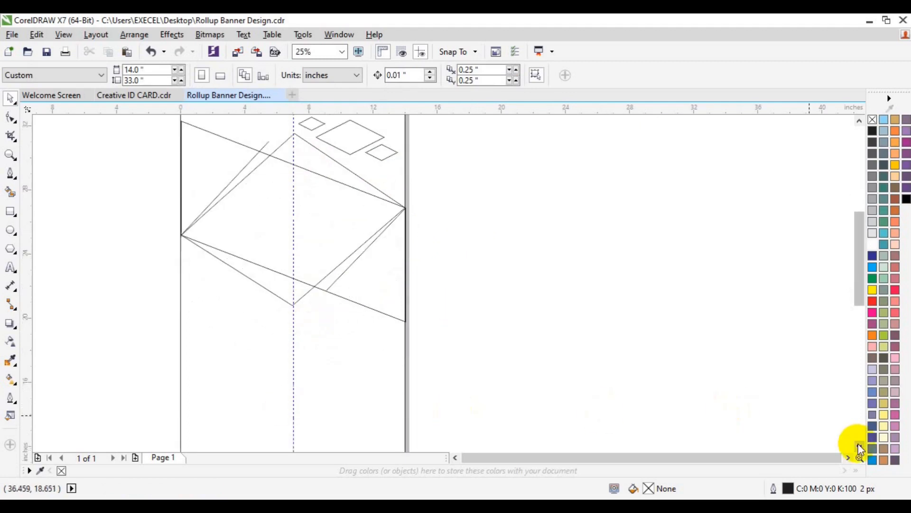
left_click(10, 191)
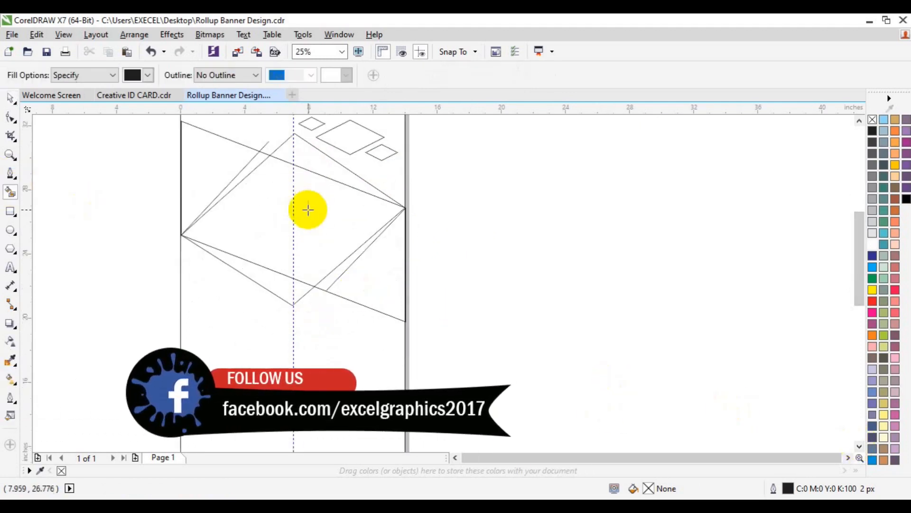
left_click(308, 209)
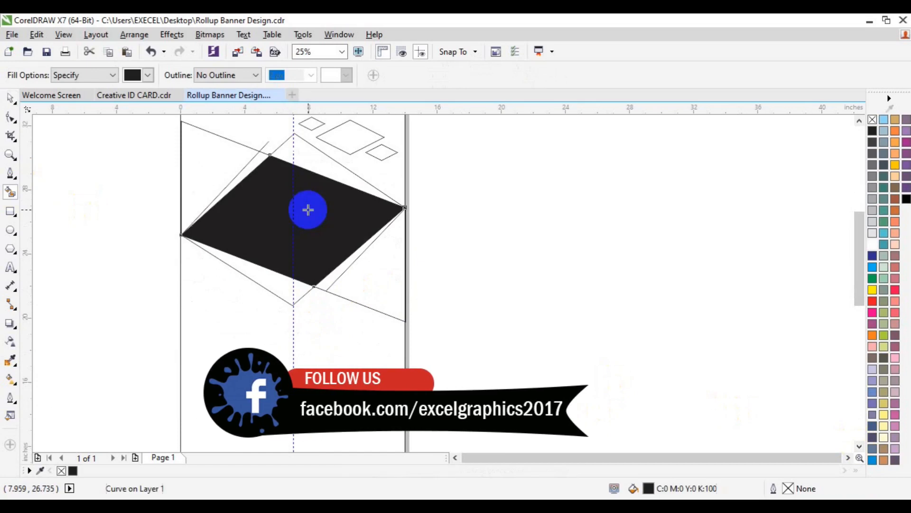
left_click(320, 172)
left_click(274, 289)
key("space")
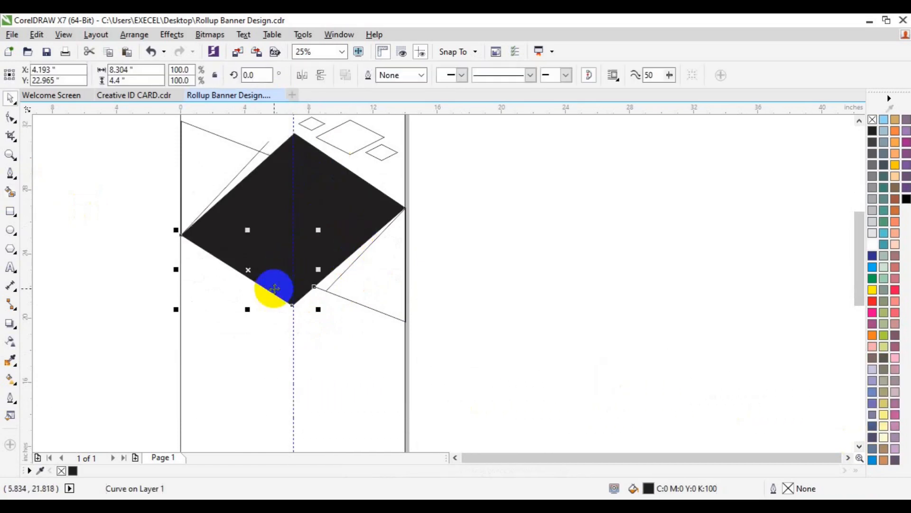
Weld the black upper, central and lower pieces into one diamond
left_click(268, 232, "shift")
left_click(311, 153, "shift")
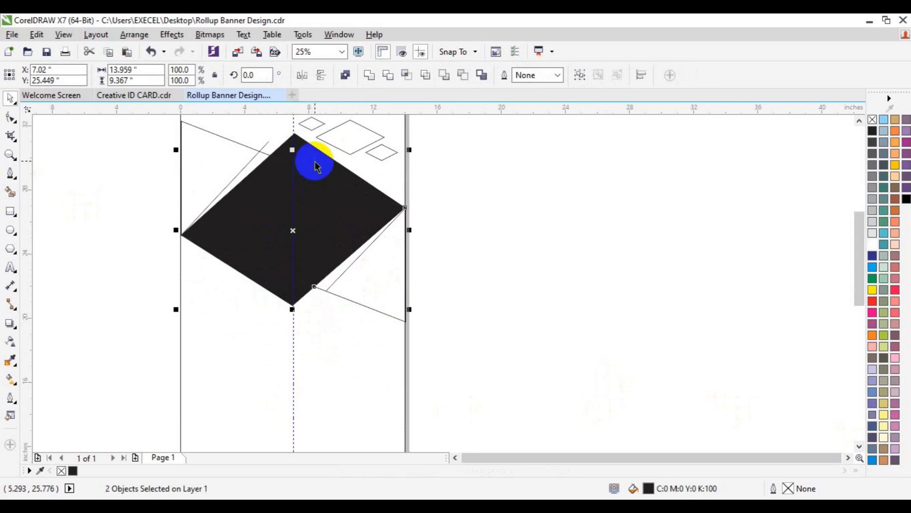
left_click(371, 75)
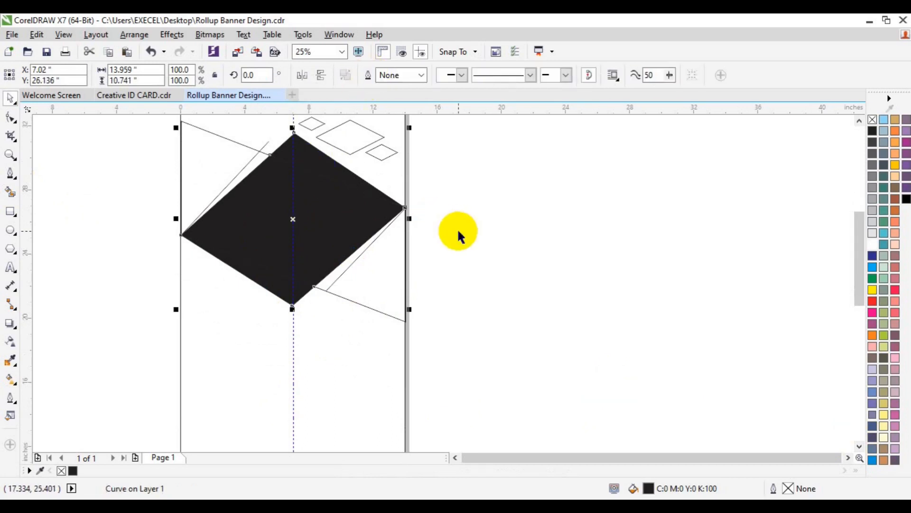
left_click(203, 221)
Smart-fill the two slivers beside the black diamond's upper-left and lower-right sides, and recolour both light grey
left_click(10, 191)
left_click(240, 176)
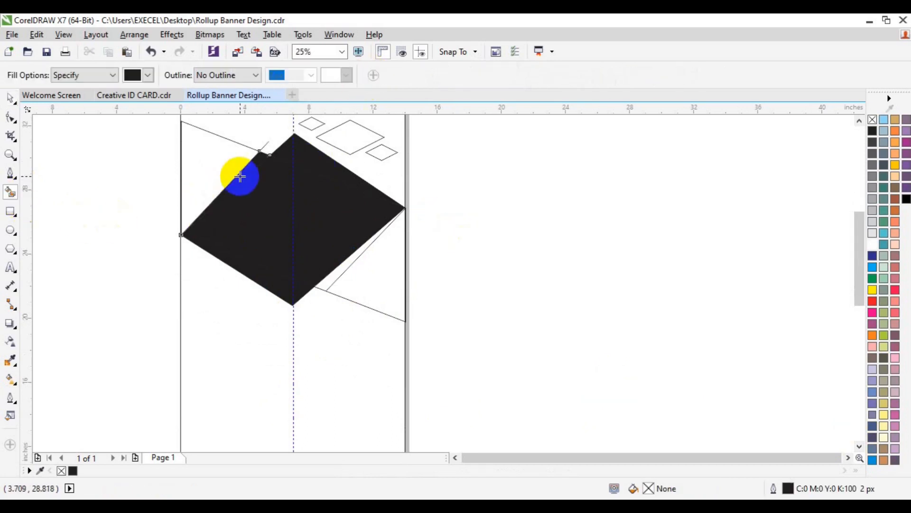
left_click(370, 241)
key("space")
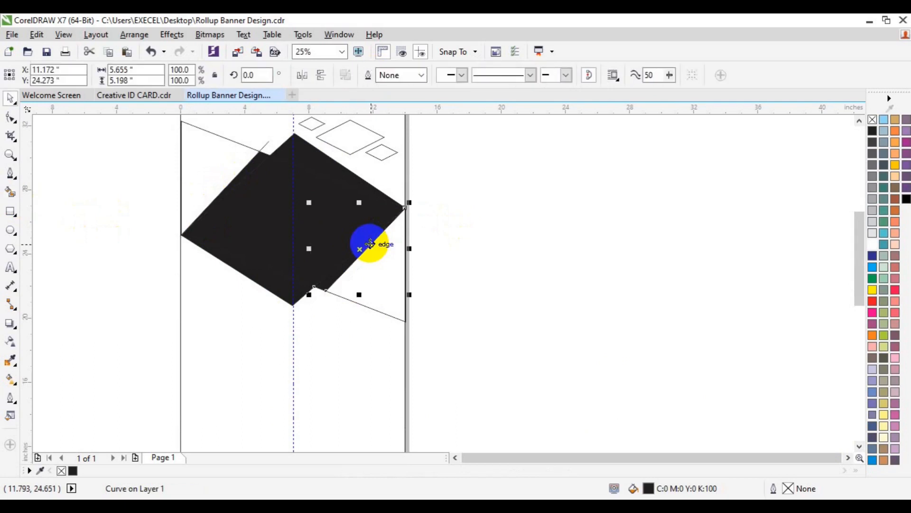
left_click(261, 185, "shift")
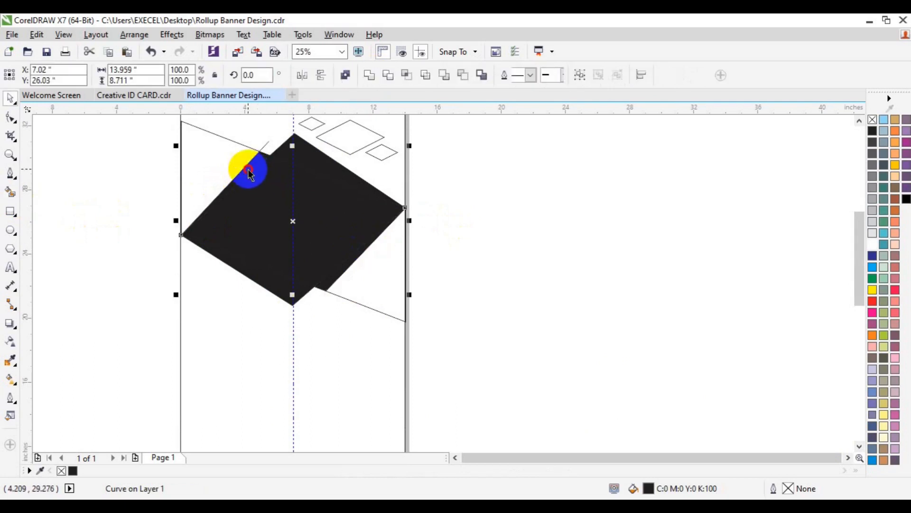
left_click(871, 233)
left_click(872, 212)
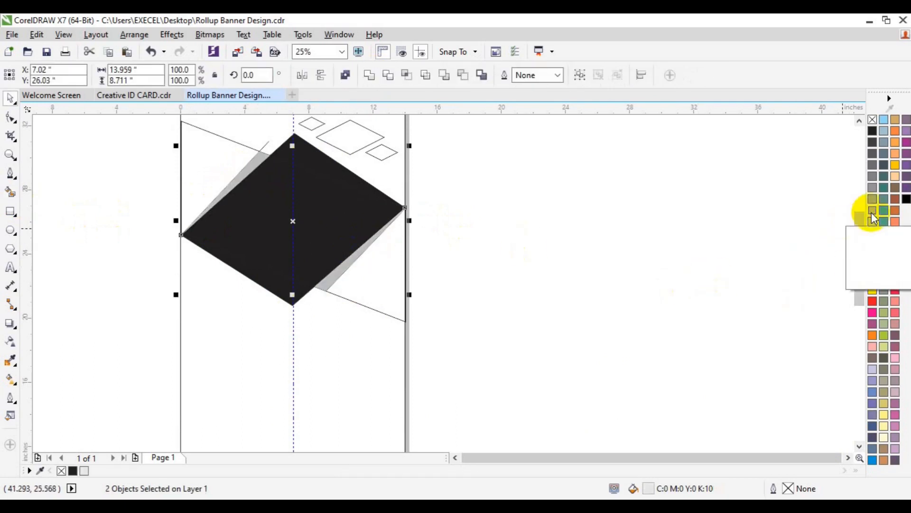
left_click(653, 221)
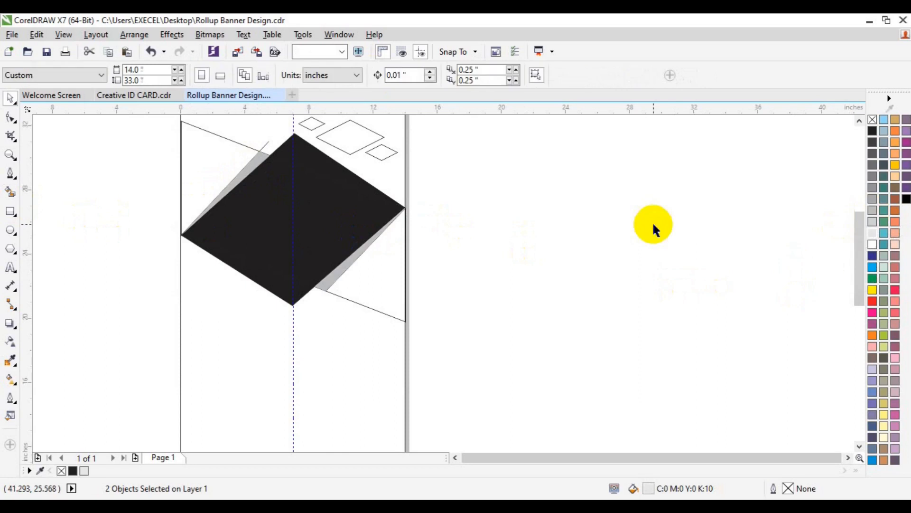
Smart-fill the slanted band's remaining left and right end regions with black
left_click(10, 192)
left_click(289, 201)
left_click(386, 262)
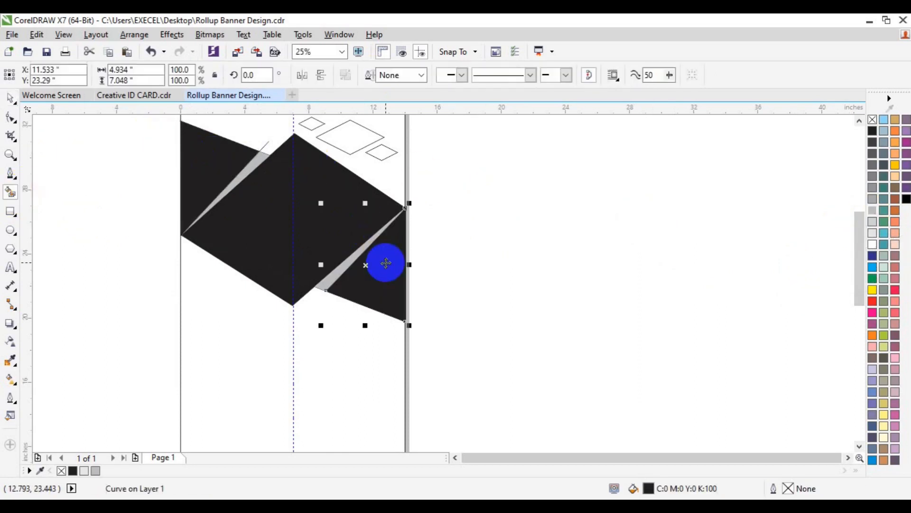
Move the largest outlined diamond onto the page's centre line just below the black diamond and stretch it to about 2.83 in high
scroll(386, 262, "down", 6)
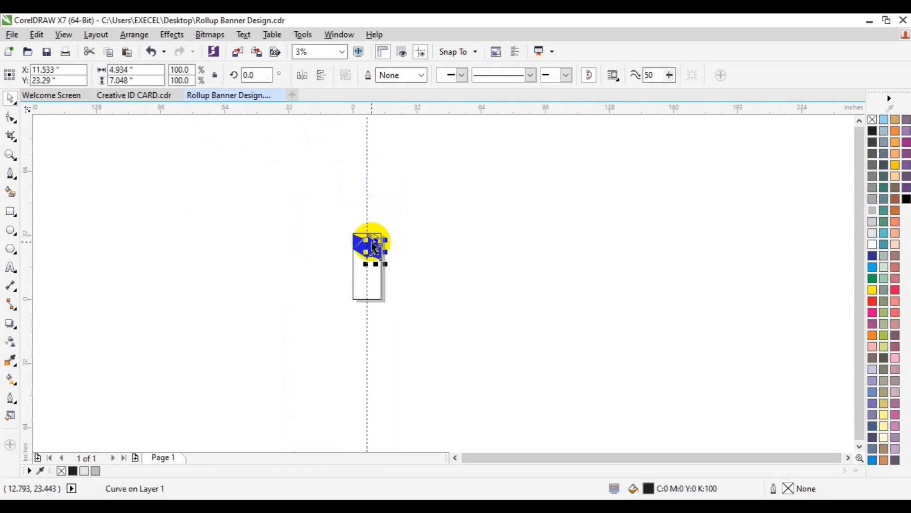
left_click(11, 159)
left_click(386, 271)
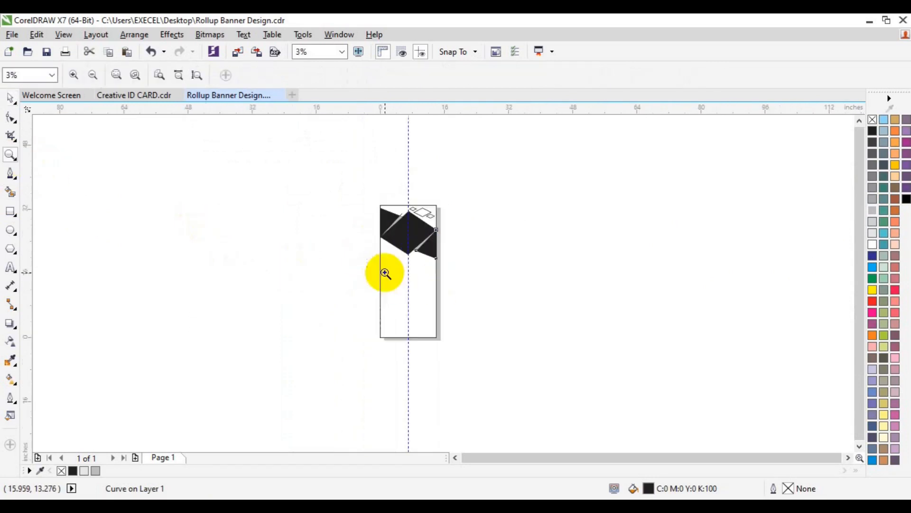
left_click(415, 271)
left_click(446, 271)
key("space")
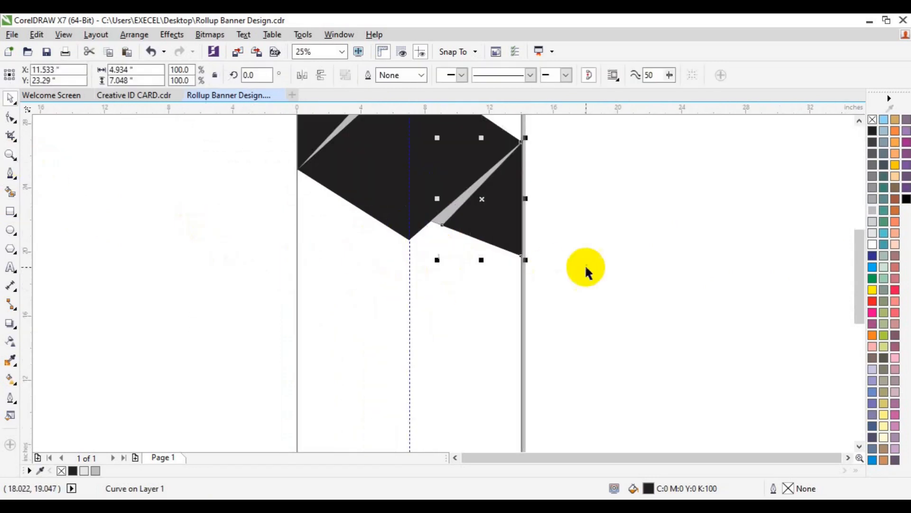
left_click(585, 264)
left_click(859, 121)
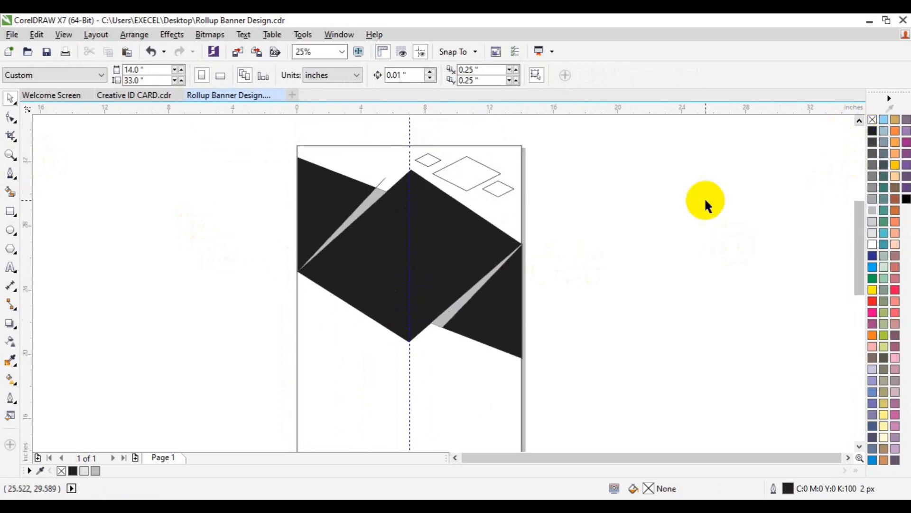
left_click(454, 187)
left_click_drag(457, 192, 408, 354)
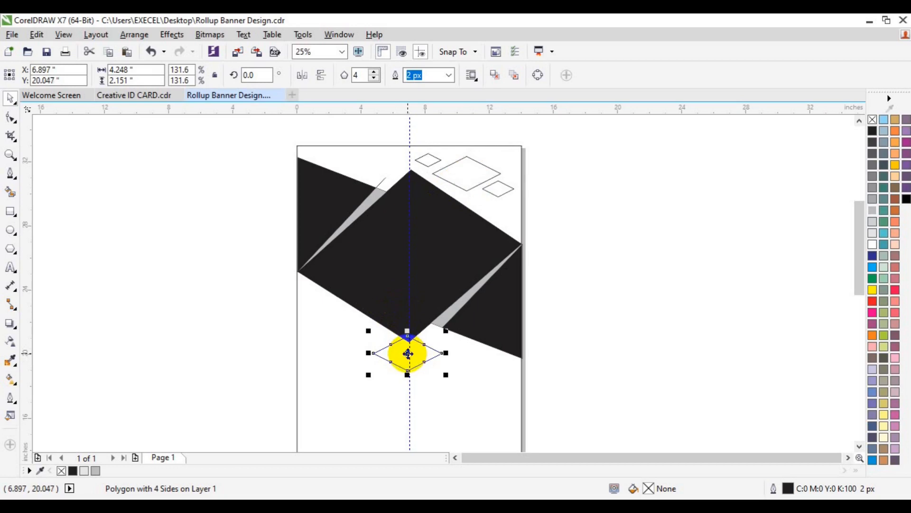
left_click_drag(413, 354, 408, 402)
Fill the stretched diamond with 10% black without an outline, and move it up behind the black diamond's lower corner
left_click(873, 238)
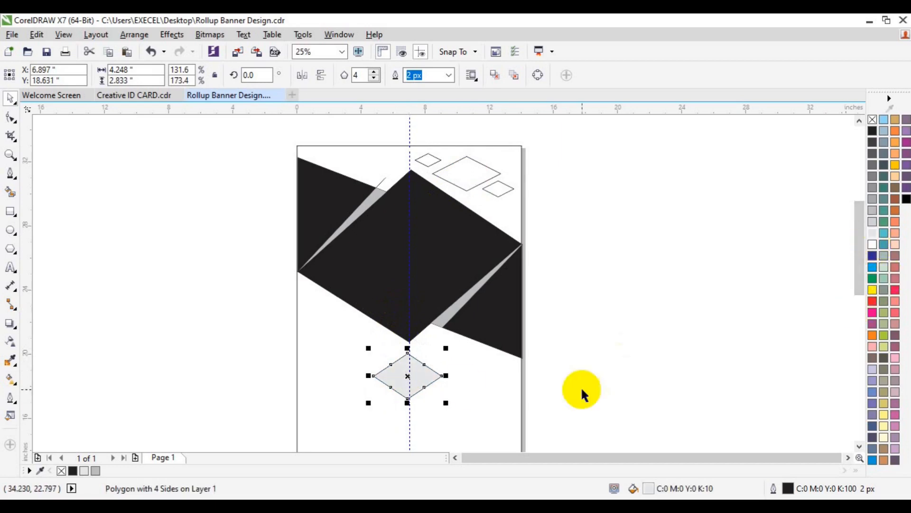
right_click(873, 119)
left_click_drag(403, 373, 406, 350)
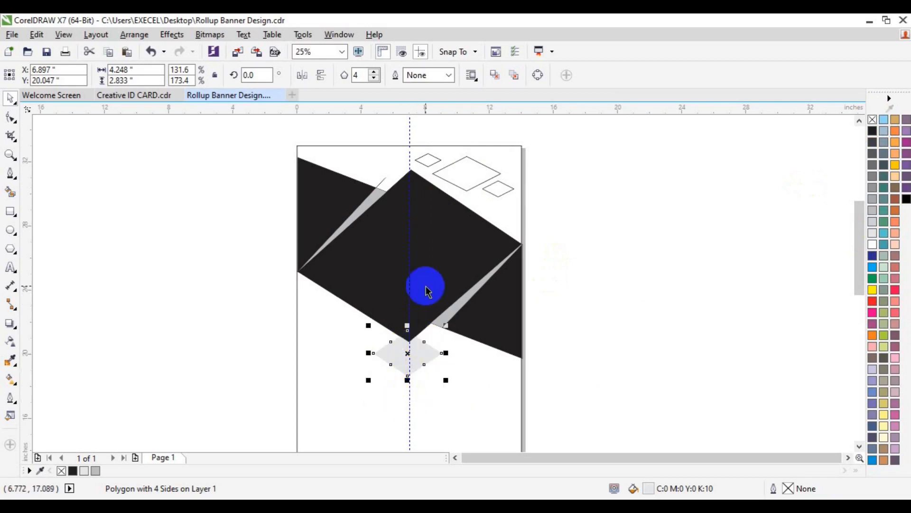
Align the small grey diamond horizontally with the black diamond's centre
left_click(426, 288, "shift")
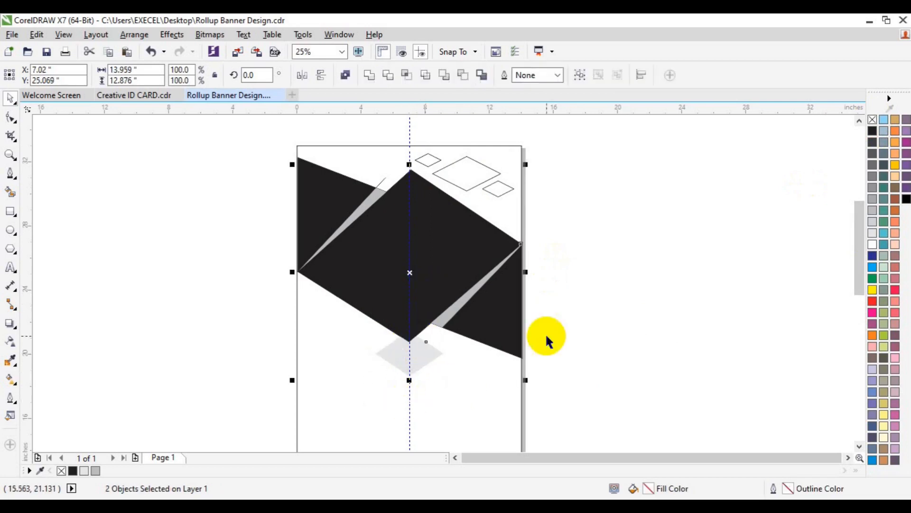
key("Escape")
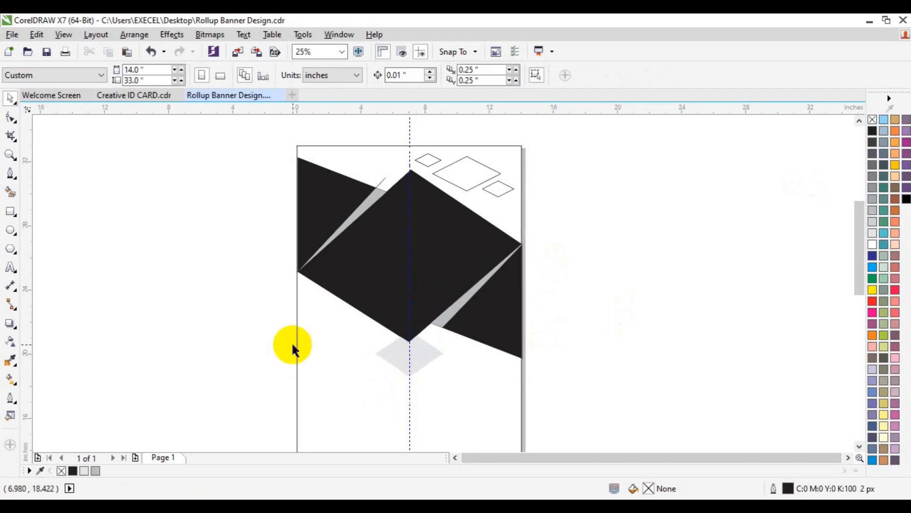
left_click(10, 155)
left_click(431, 341)
left_click(405, 328)
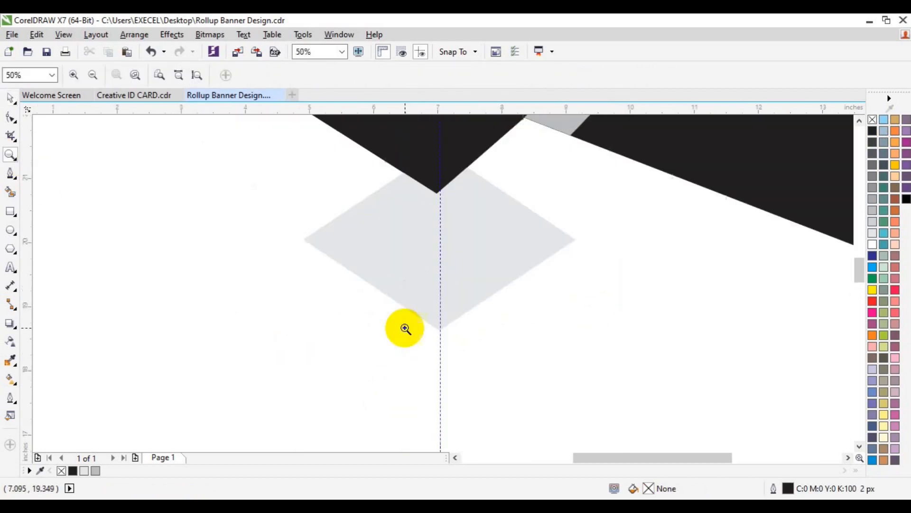
key("space")
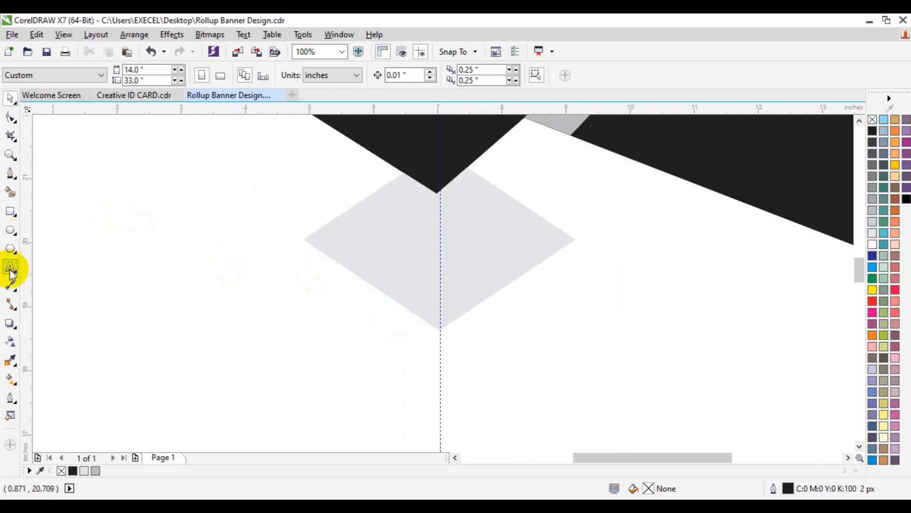
left_click(10, 174)
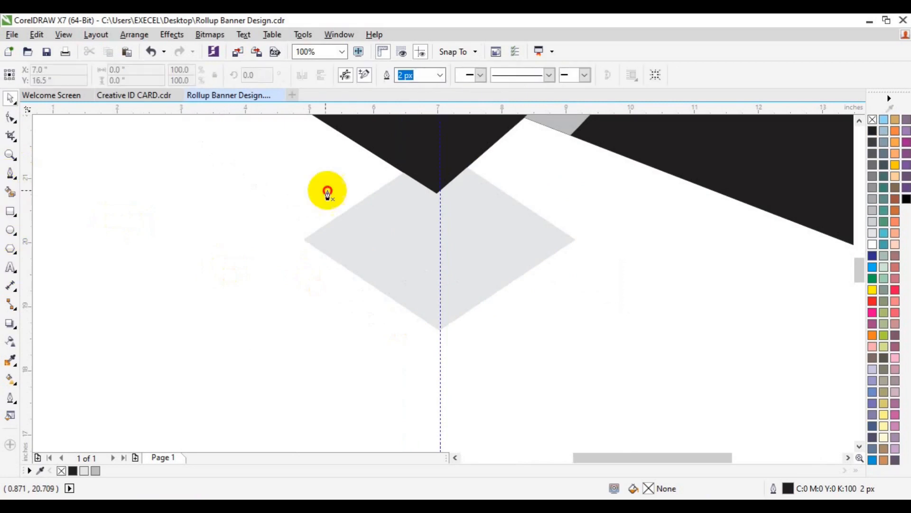
left_click(404, 172)
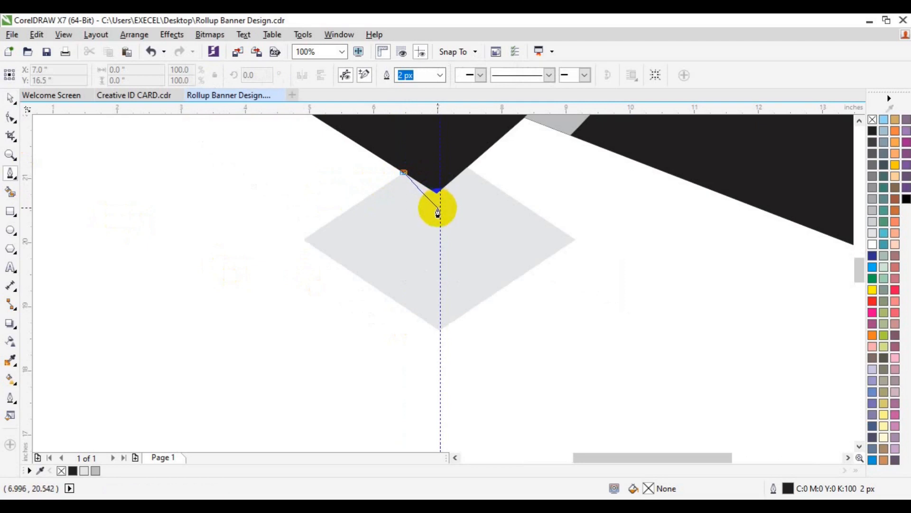
left_click(438, 208)
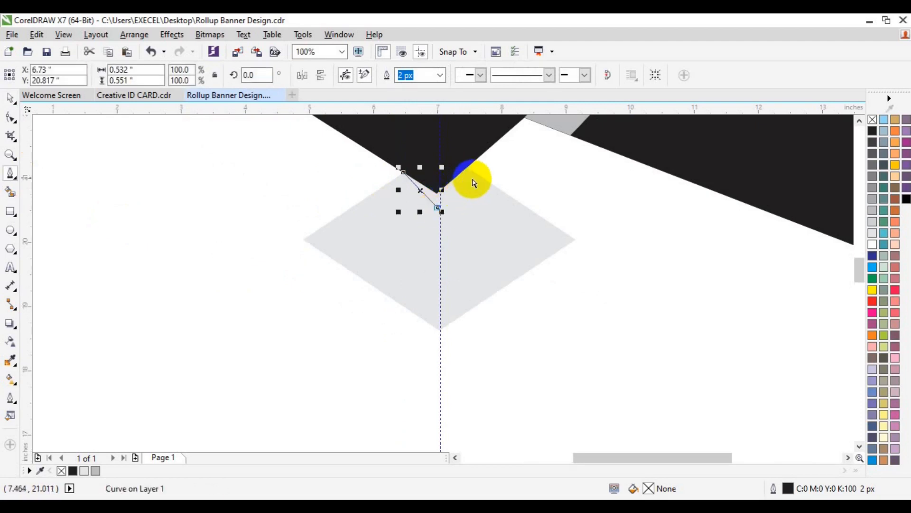
key("space")
key("Escape")
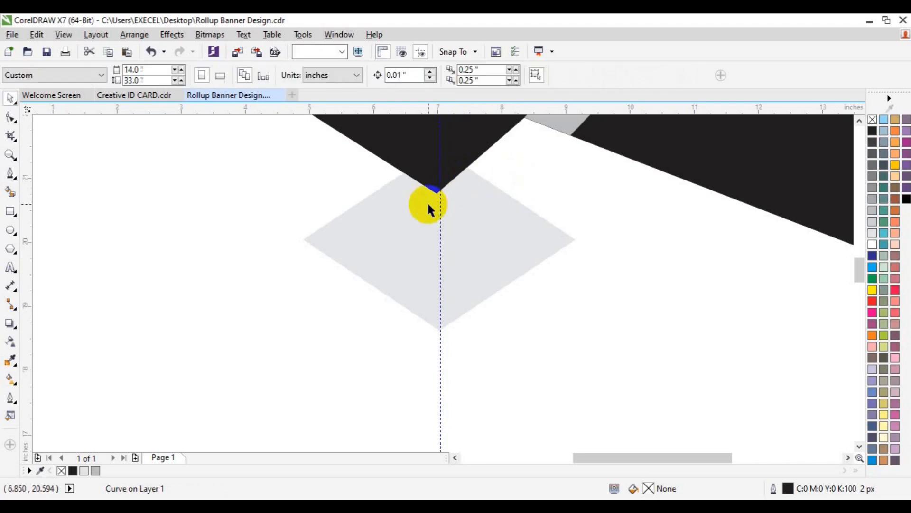
Align the vertical guideline with the black diamond's lower tip and draw a V-shaped line about 0.95 in wide just below that tip
left_click(403, 190)
left_click_drag(440, 197, 437, 194)
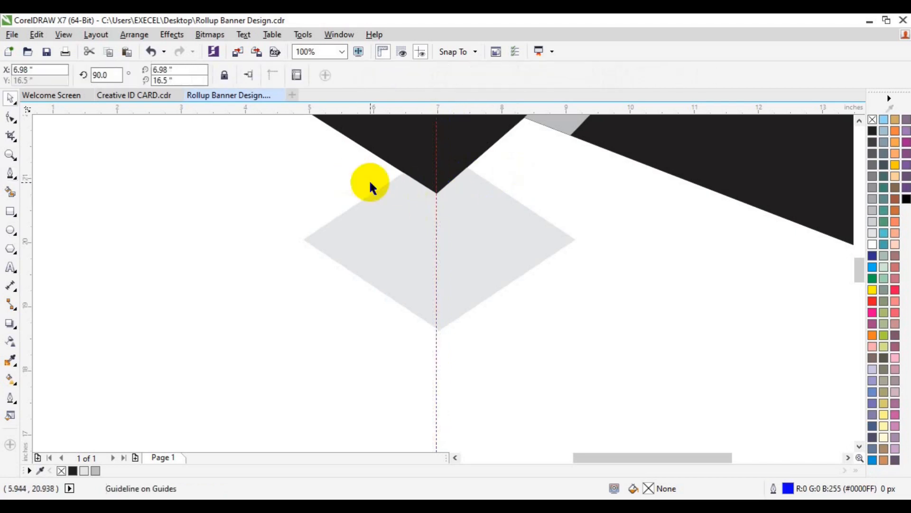
left_click(10, 174)
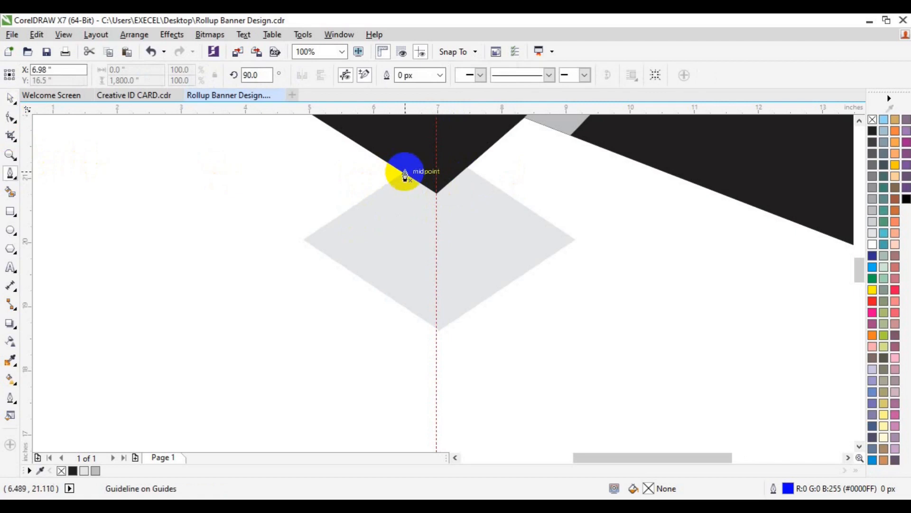
left_click(404, 172)
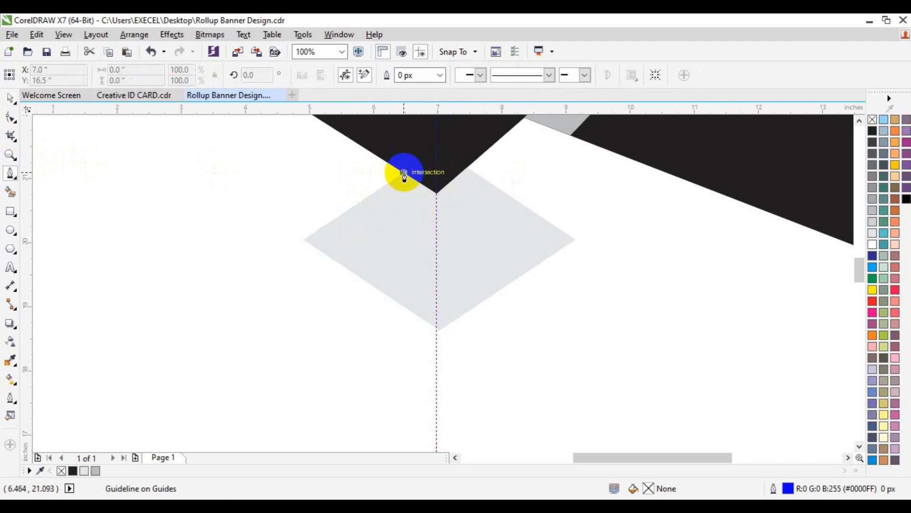
left_click(436, 208)
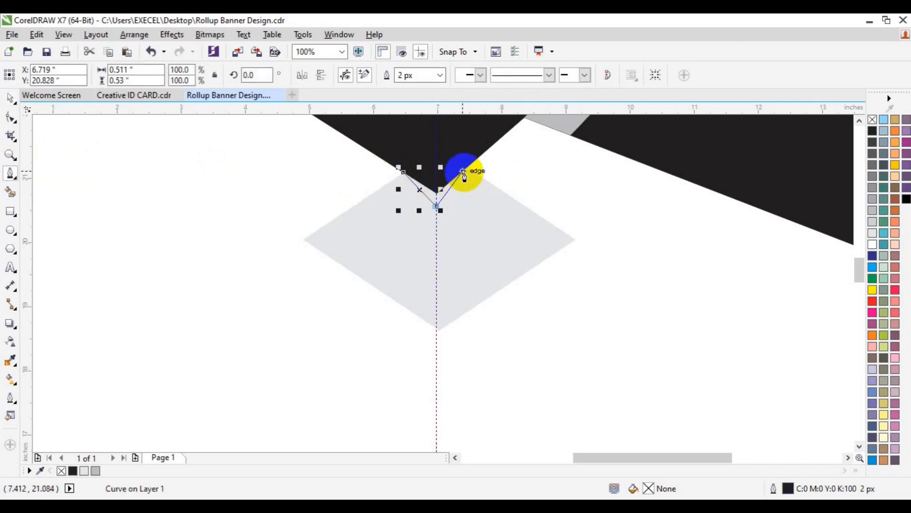
left_click(465, 171)
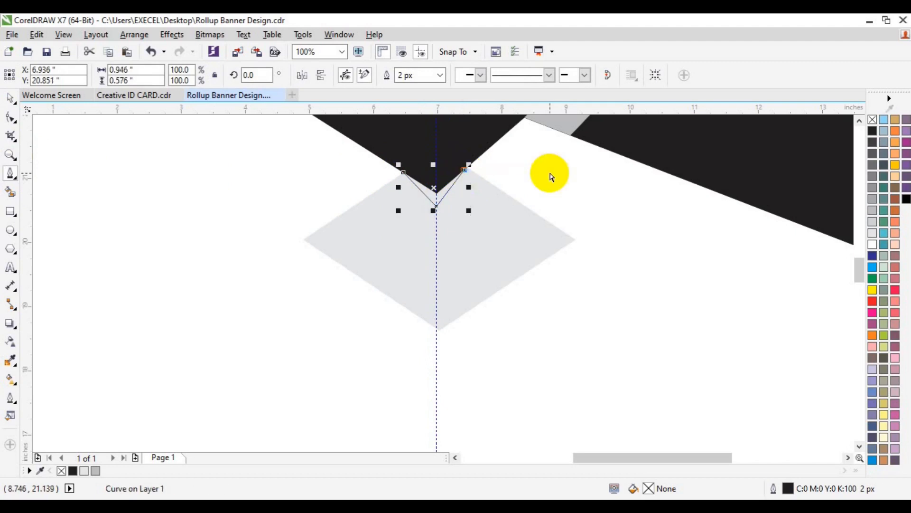
Smart-fill the area between the V-shaped line and the black diamond's lower tip, and recolour it dark blue
left_click(11, 192)
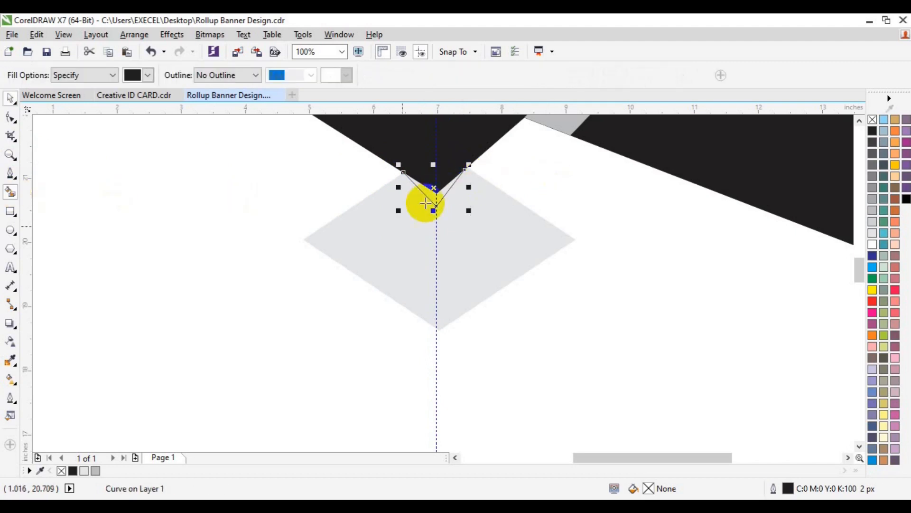
left_click(434, 195)
key("space")
left_click(873, 246)
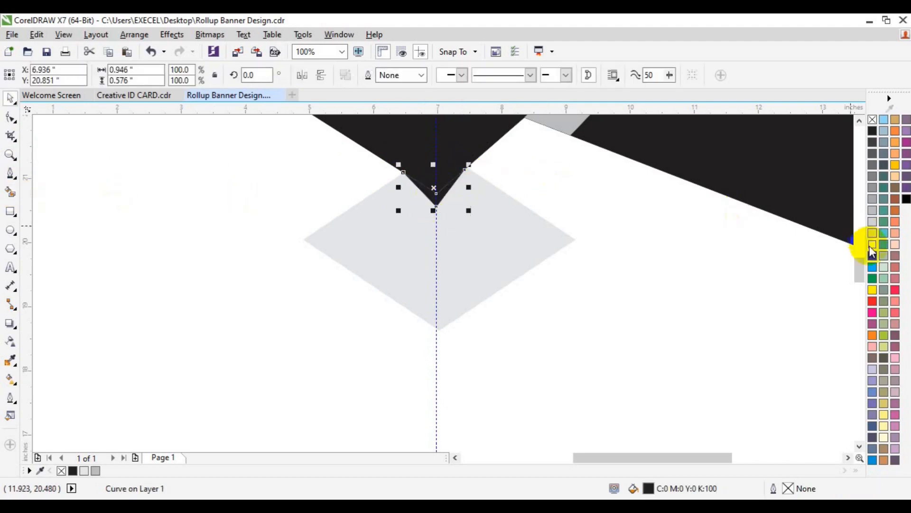
Duplicate the light grey diamond, shrink the copy to about 1.62 × 1.08 in, and place it to the original's lower right
left_click(454, 260)
key("ctrl+d")
left_click_drag(454, 259, 682, 356)
left_click_drag(824, 415, 739, 358)
left_click_drag(684, 322, 617, 311)
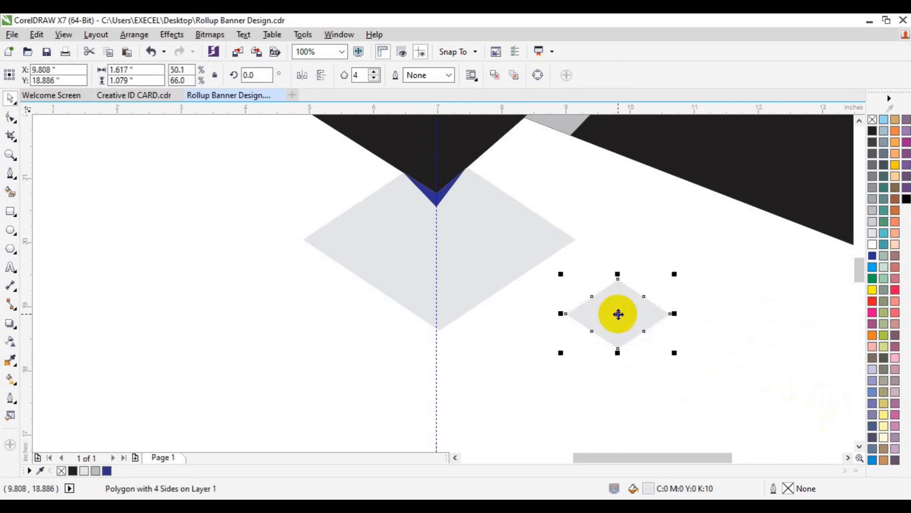
Duplicate the small grey diamond, shrink the copy to about 0.7 × 0.46 in, and place it to the large grey diamond's upper left
key("ctrl+d")
left_click_drag(797, 379, 290, 172)
left_click_drag(326, 204, 315, 200)
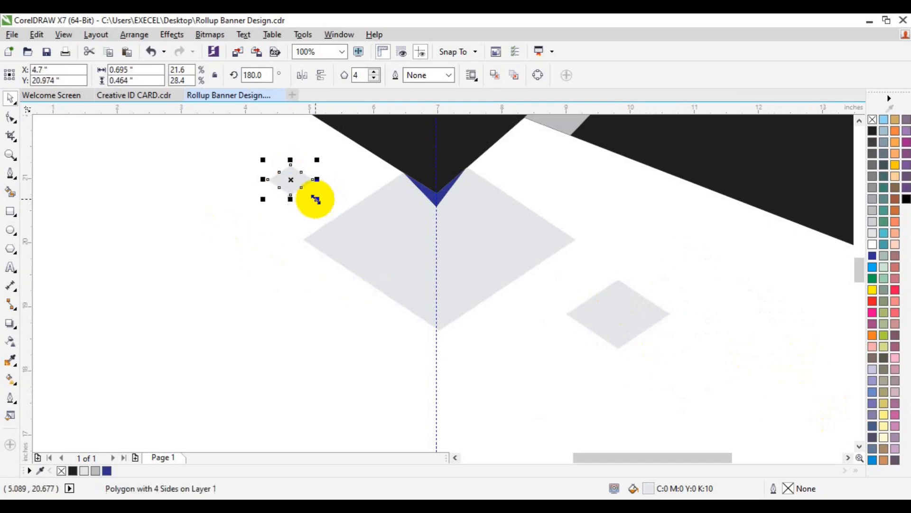
Fill the three outlined diamonds near the page's upper right corner with the medium grey used in the slanted band
left_click(10, 154)
left_click(93, 74)
left_click(93, 74)
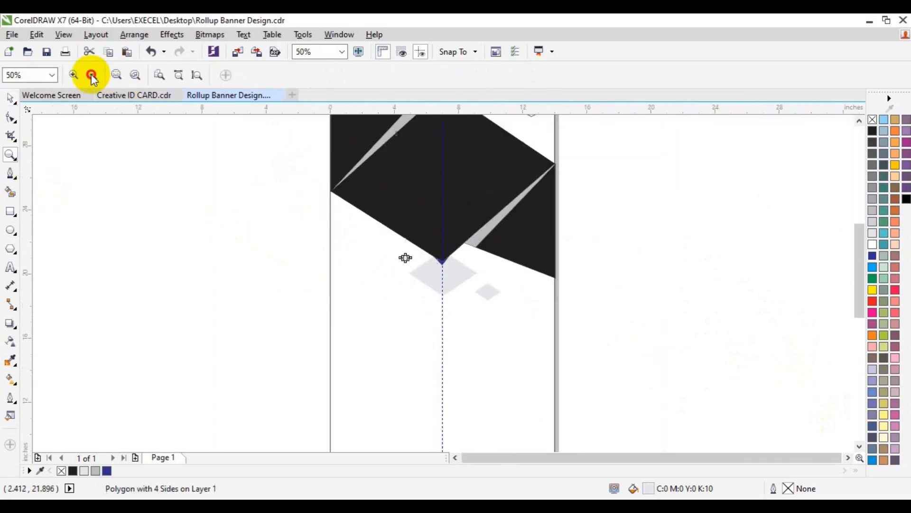
key("space")
left_click(234, 225)
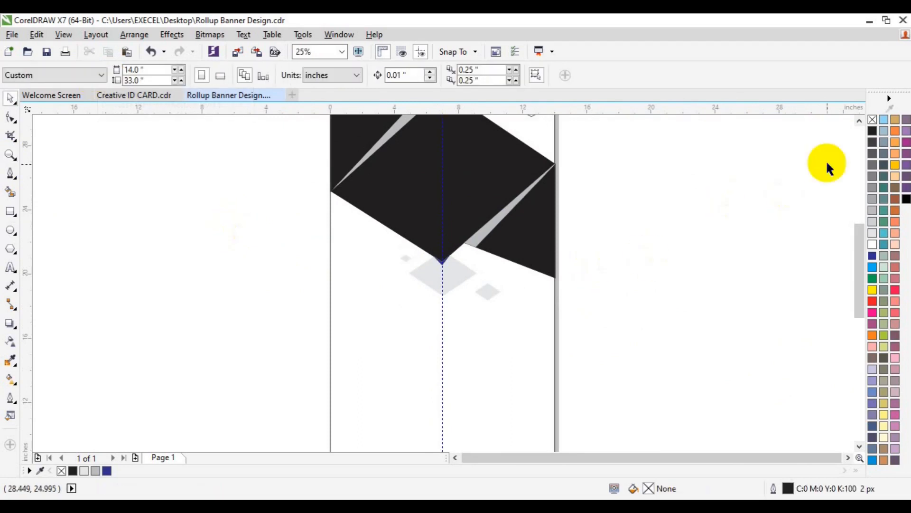
left_click(861, 120)
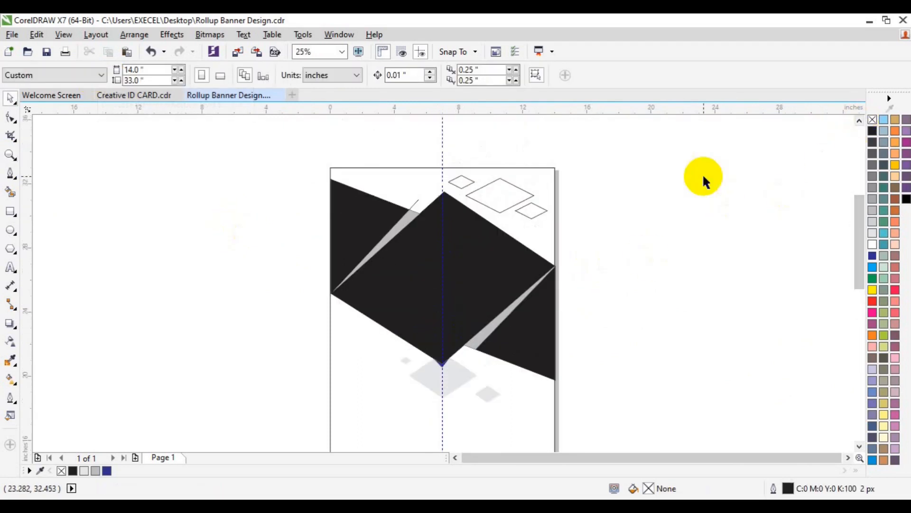
left_click(494, 204)
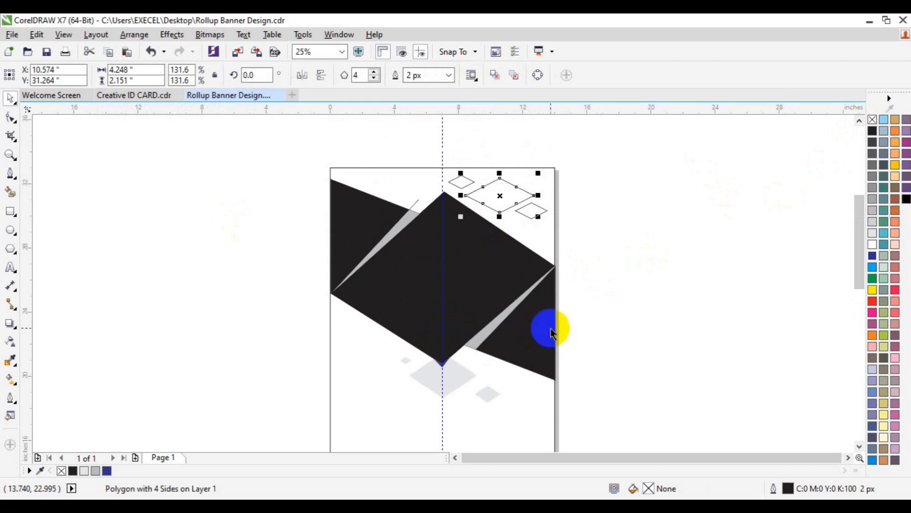
left_click(100, 472)
left_click(540, 211)
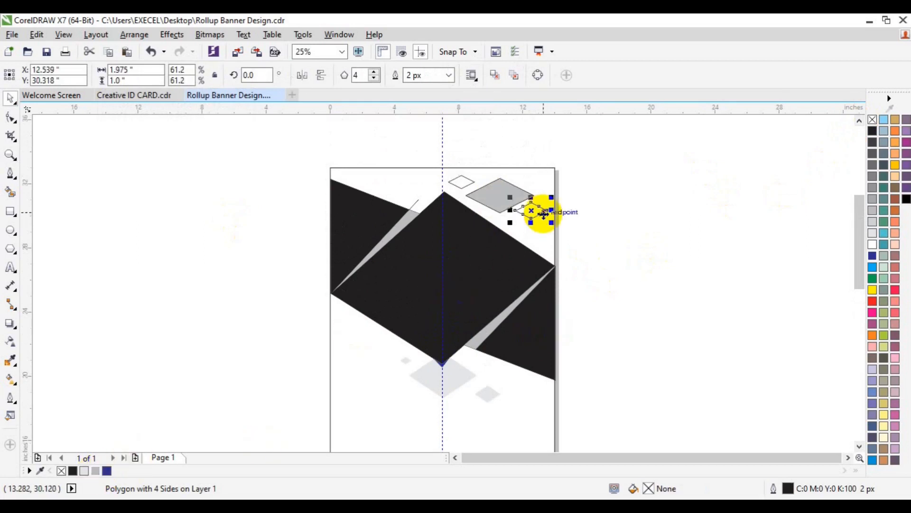
left_click(467, 187, "shift")
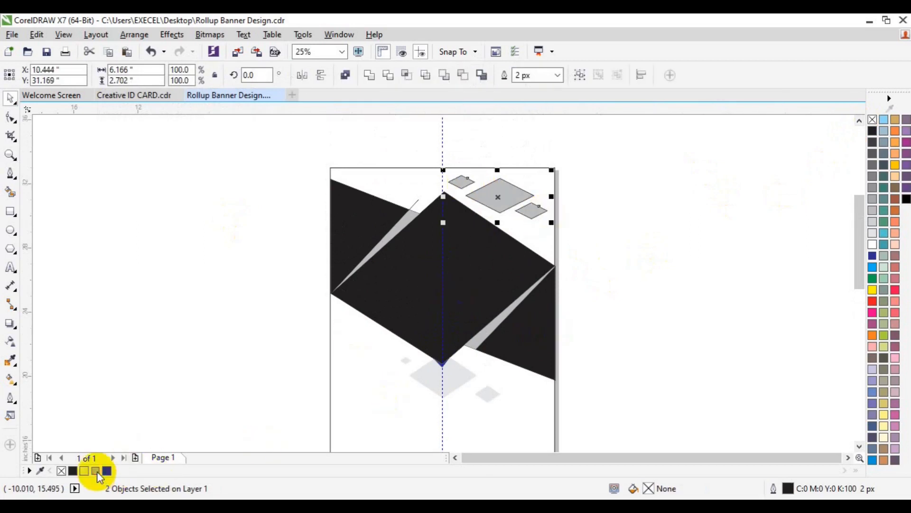
left_click(96, 470)
Select all the shapes in the banner's upper part and remove their outlines
left_click(346, 172)
left_click_drag(298, 140, 599, 409)
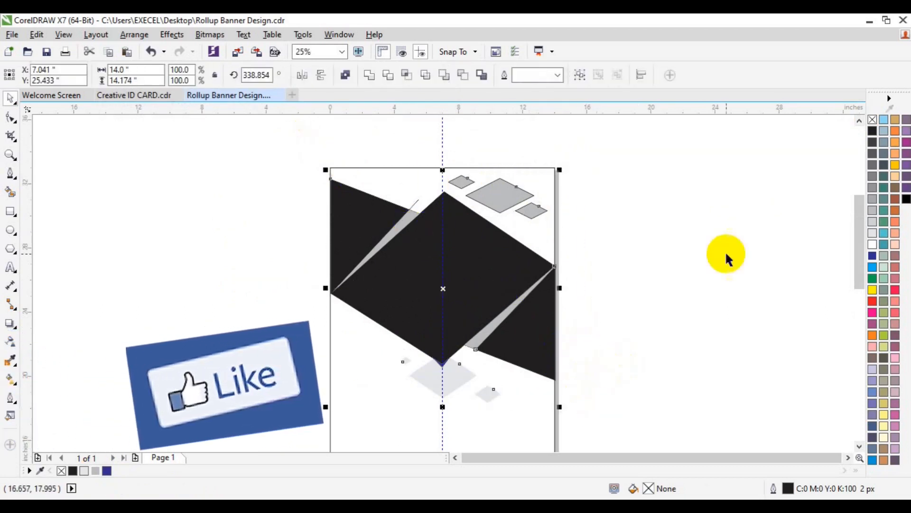
left_click(473, 234)
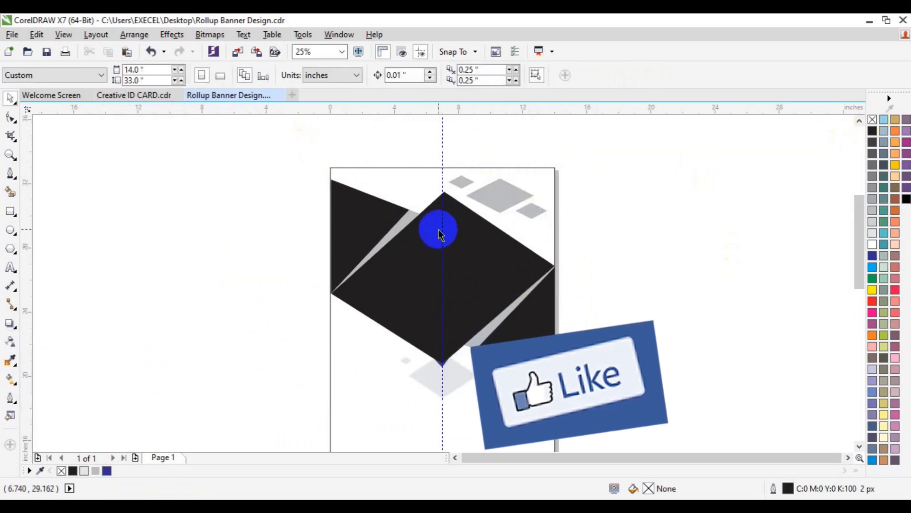
Draw a rectangle about 8.2 × 8.9 in from the page's left edge below the diamonds, and delete the vertical guideline
left_click(10, 154)
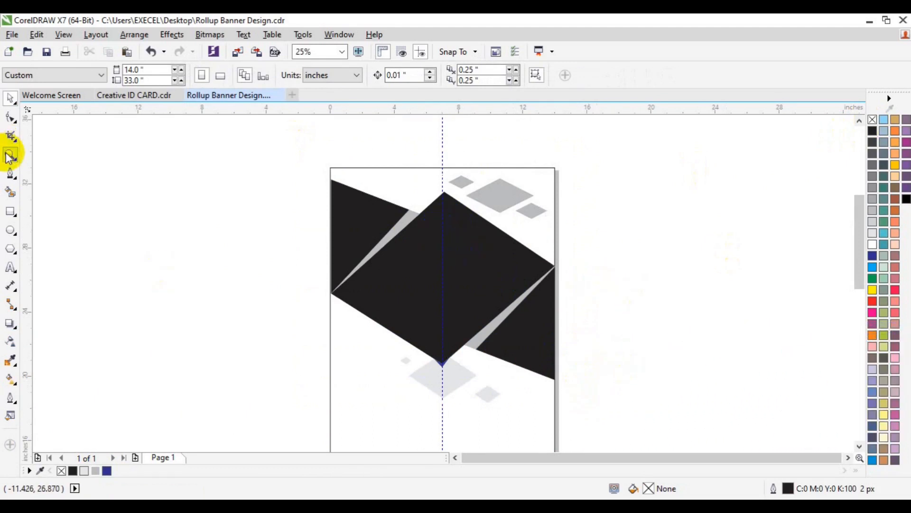
left_click(95, 75)
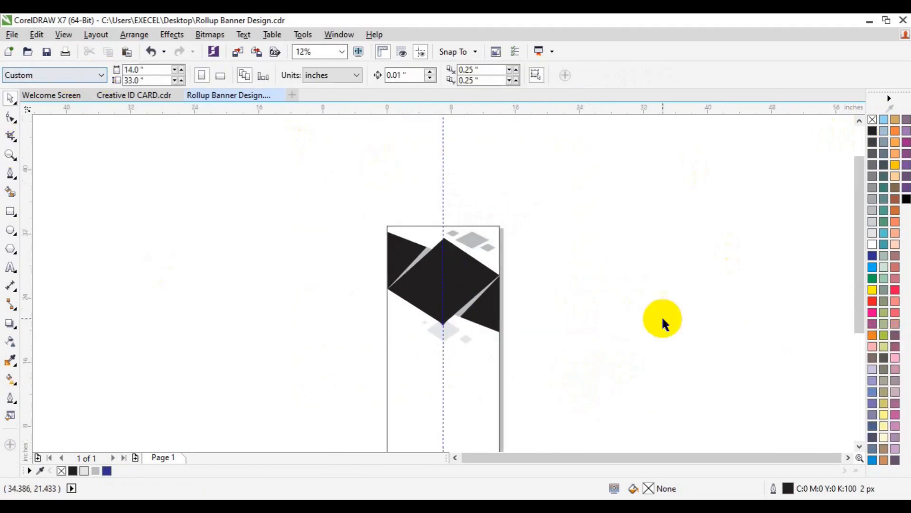
left_click(860, 446)
left_click(859, 447)
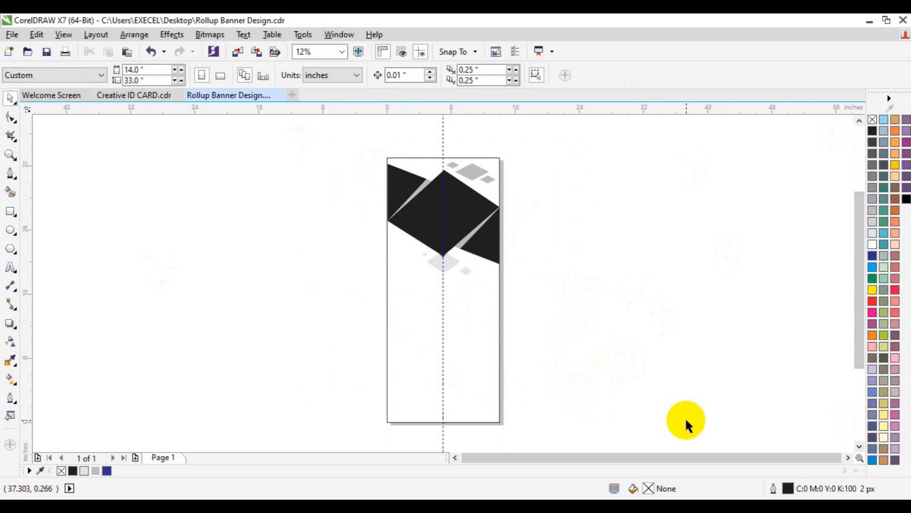
left_click(489, 246)
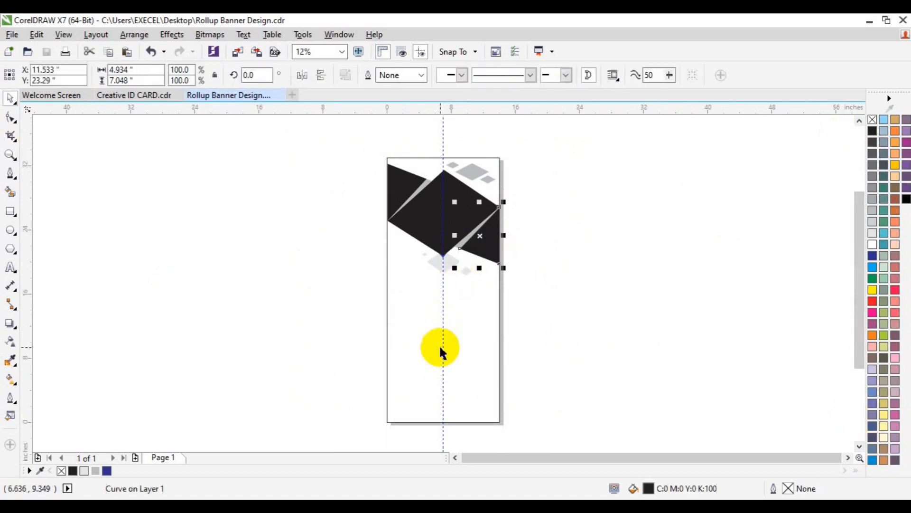
left_click(338, 342)
left_click(10, 211)
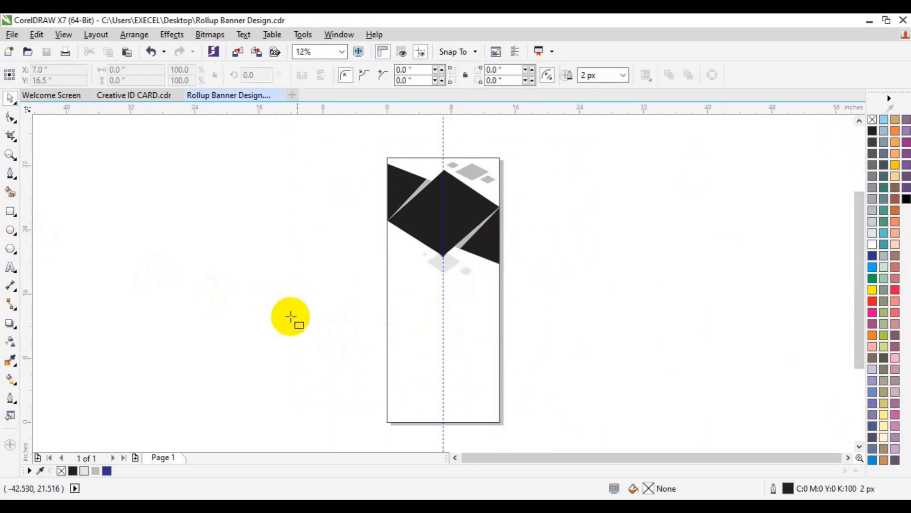
left_click_drag(387, 293, 453, 364)
key("space")
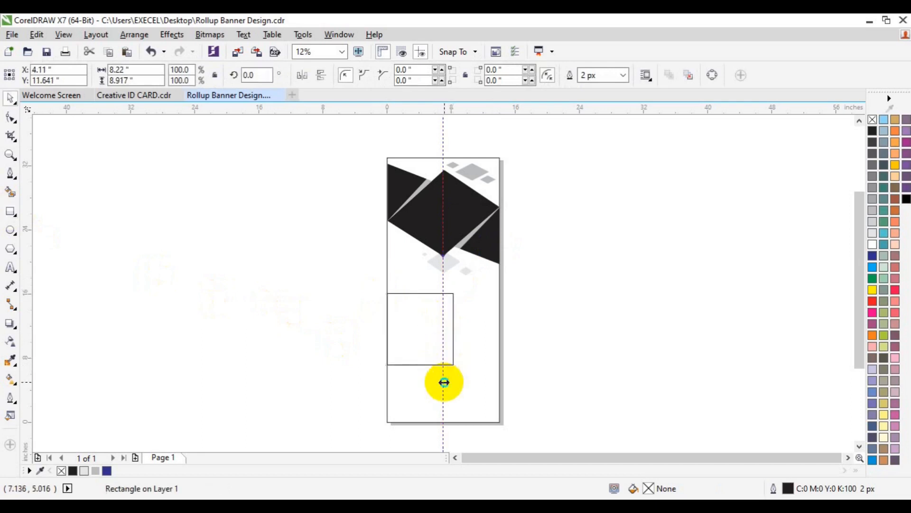
right_click(444, 382)
left_click(520, 186)
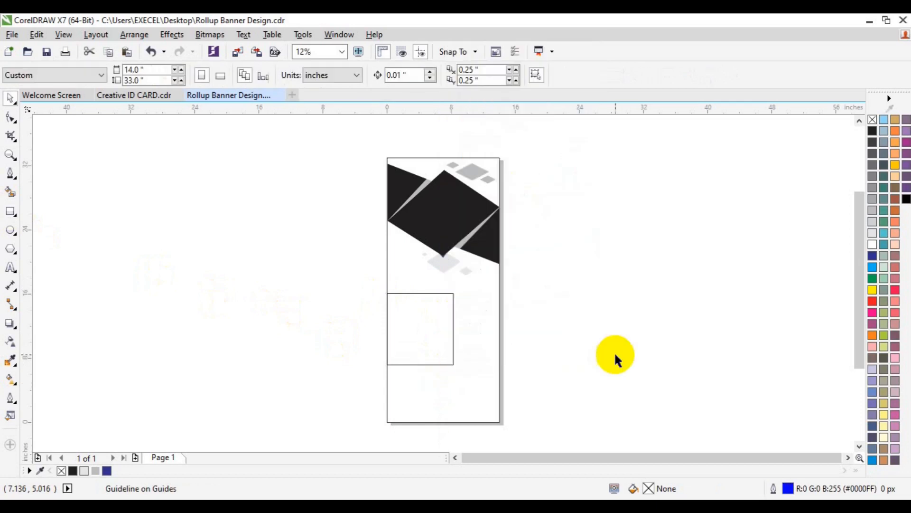
Draw a rectangle about 20.1 × 7.25 in across the page's bottom edge, extending beyond both sides of the page
left_click(860, 446)
left_click(862, 446)
left_click_drag(861, 342, 850, 315)
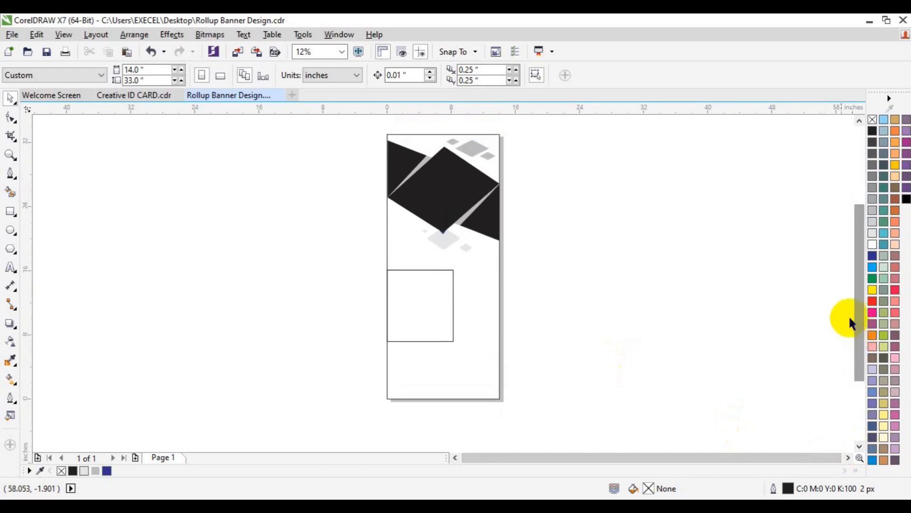
left_click(6, 214)
left_click_drag(372, 372, 534, 431)
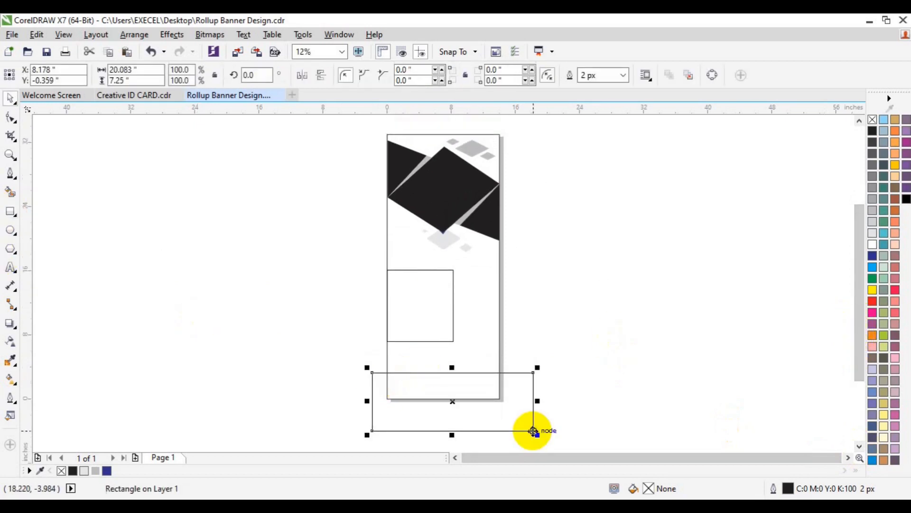
Smart-fill the part of the bottom rectangle inside the page with black, and delete the oversized rectangle
left_click(12, 195)
left_click(443, 393)
key("space")
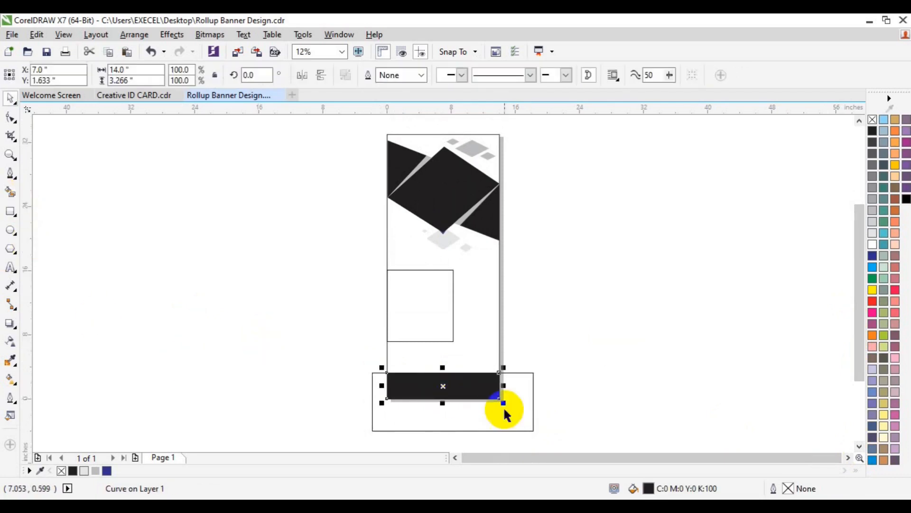
left_click(528, 421)
key("Delete")
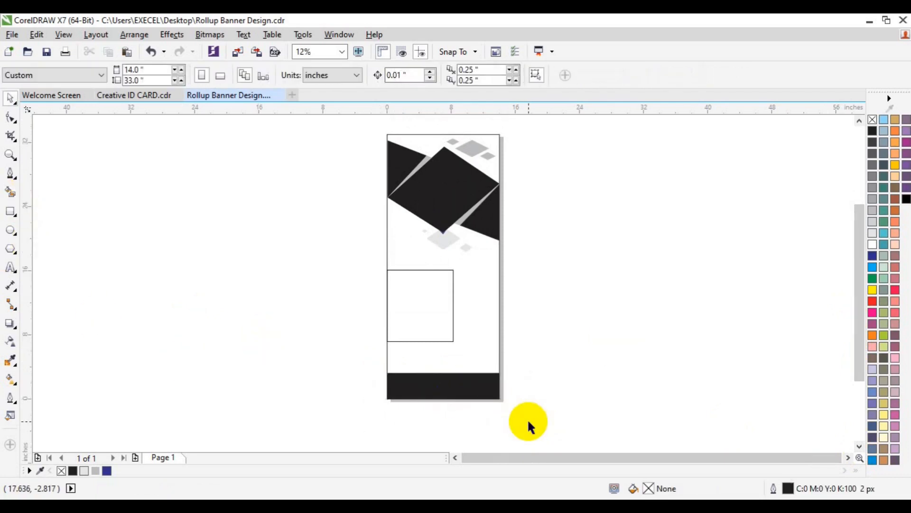
Save the banner and select the image 18097 from the freepik stockpoto folder for import
key("ctrl+s")
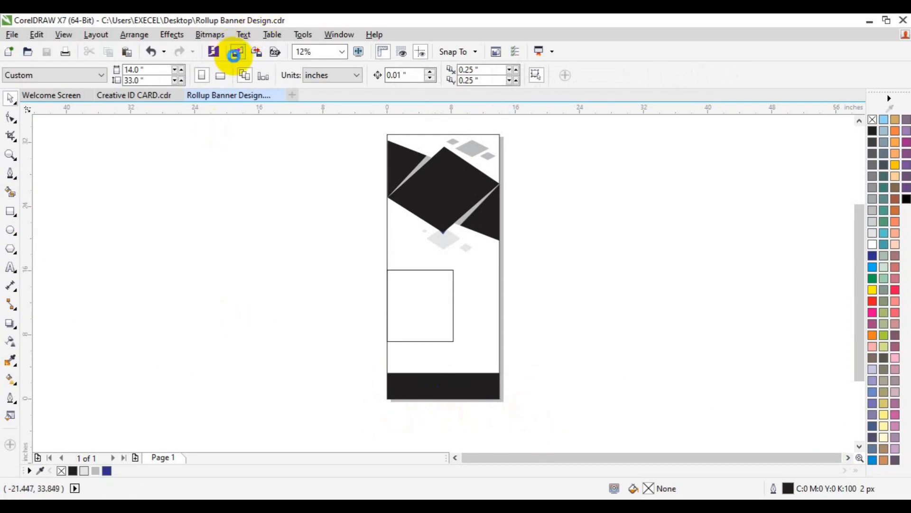
left_click(234, 53)
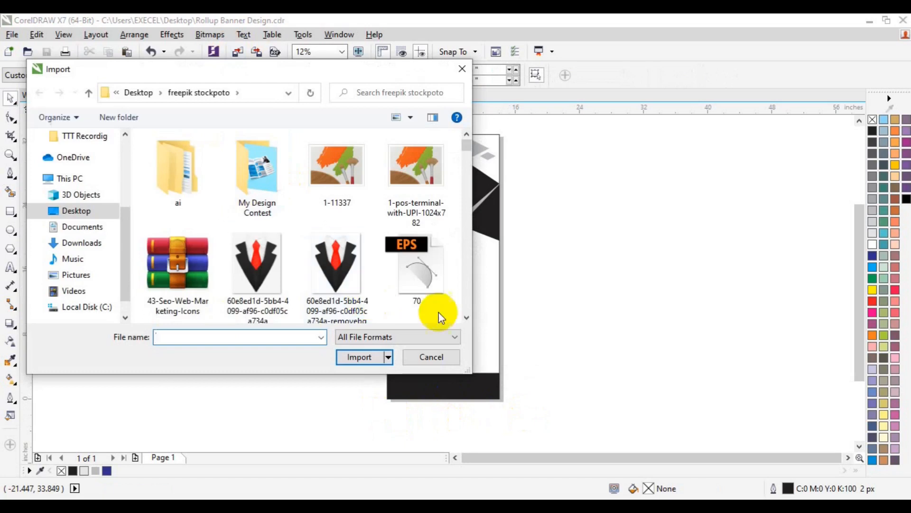
left_click(467, 317)
left_click(468, 317)
left_click(468, 316)
left_click(468, 315)
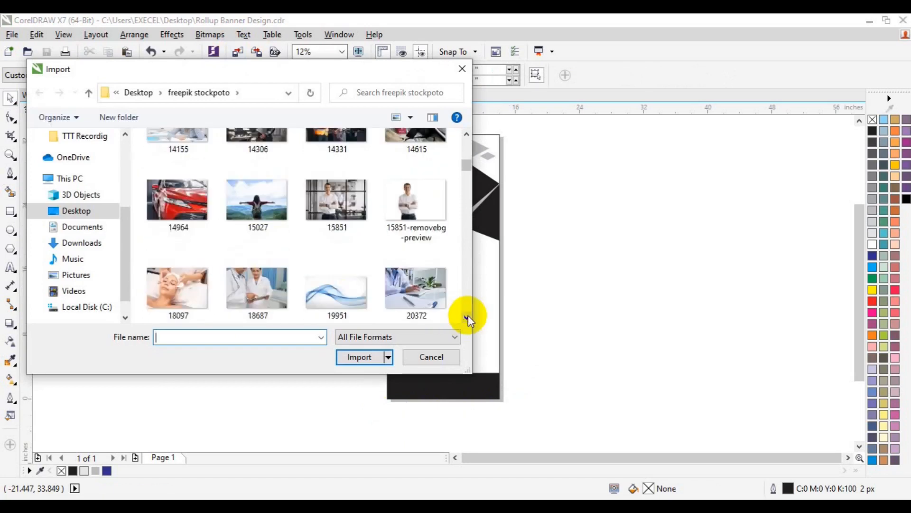
left_click(195, 246)
Add beauty01 and beaty03 to the file selection and import all three images
left_click(468, 316)
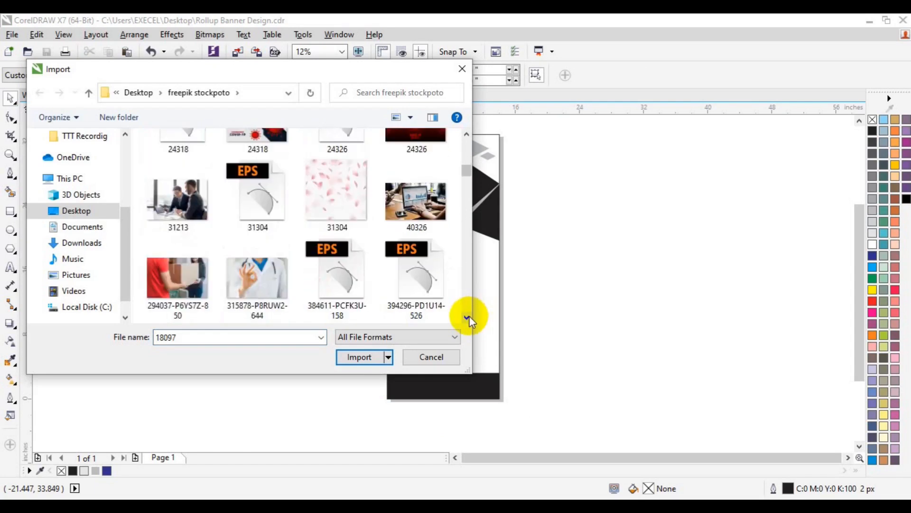
left_click(468, 316)
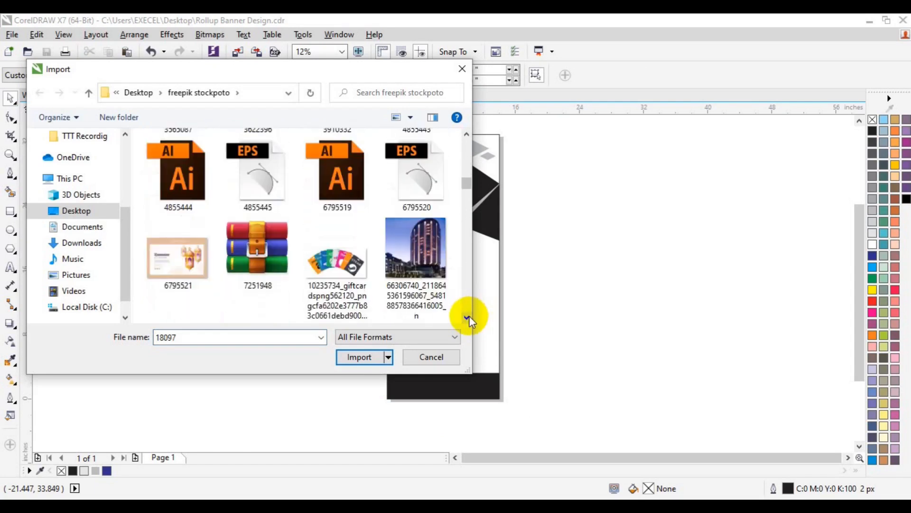
left_click(469, 315)
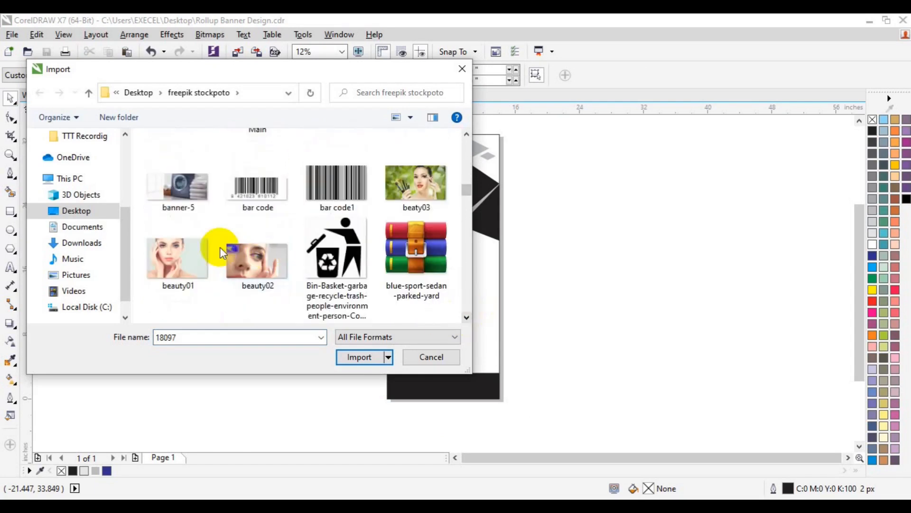
left_click(199, 259, "ctrl")
left_click(427, 179, "ctrl")
left_click(468, 318)
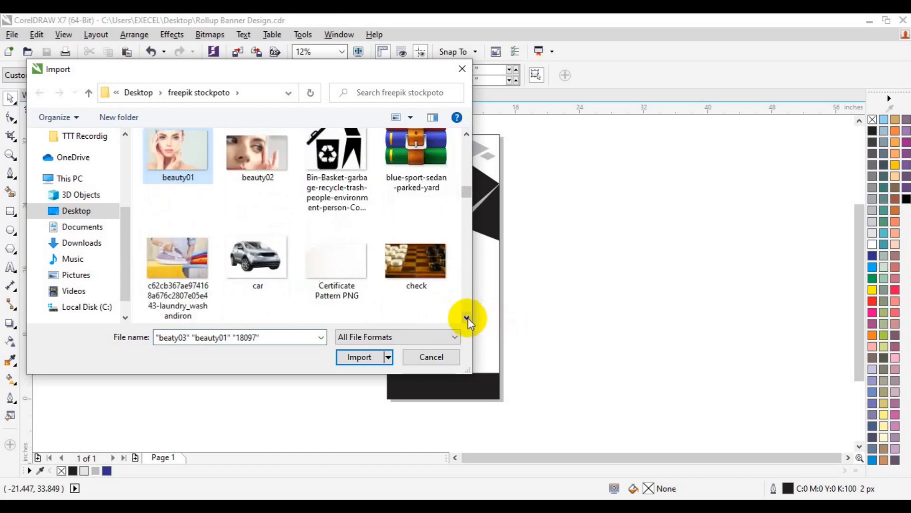
left_click(468, 318)
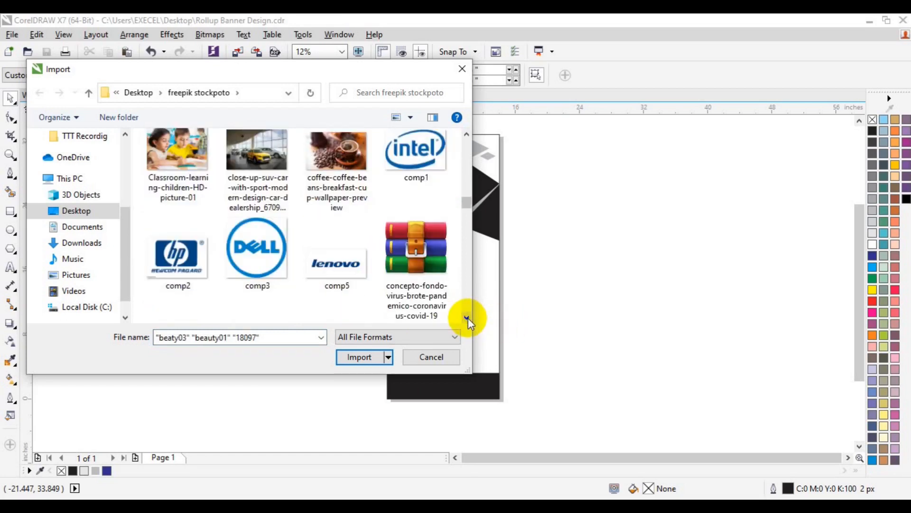
left_click(468, 317)
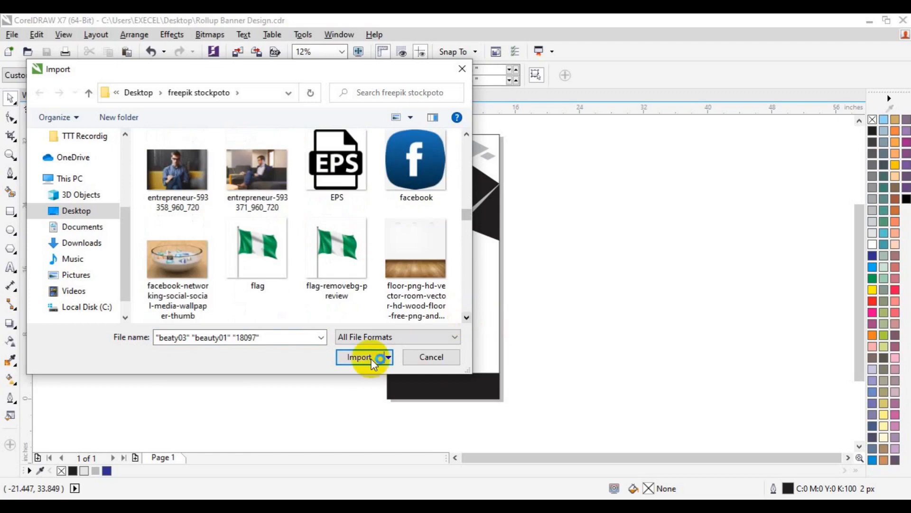
left_click(375, 357)
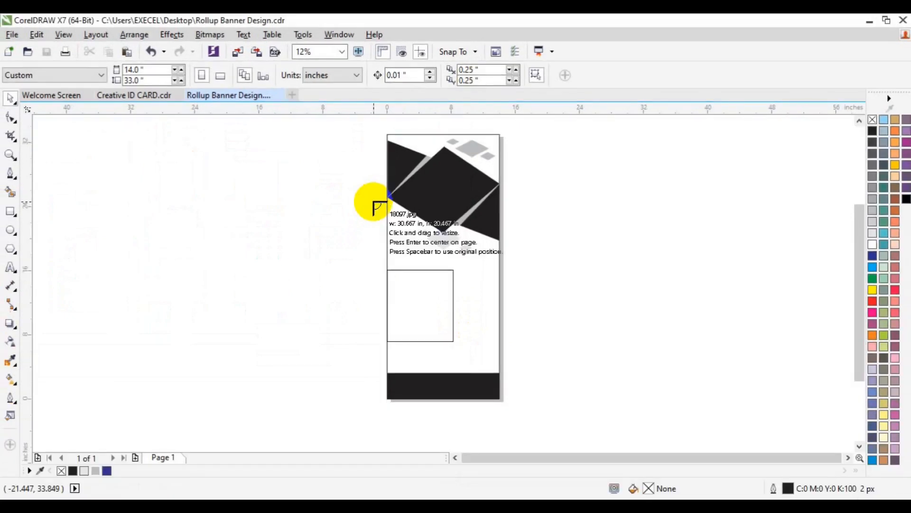
Place 18097 at about 16 × 10.7 in, followed by beaty03 and beauty01, the last at about 22.5 × 14.6 in
left_click_drag(378, 142, 499, 236)
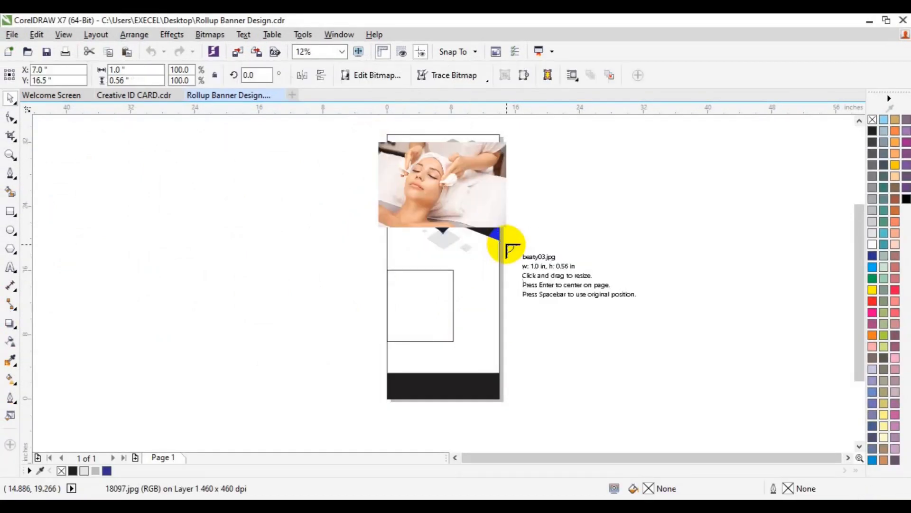
left_click_drag(349, 160, 452, 246)
left_click_drag(301, 204, 480, 352)
Spread out the three photos, moving beauty01 and beaty03 off the page's left side and 18097 partly beyond its left edge
left_click_drag(326, 285, 172, 347)
left_click_drag(388, 198, 203, 223)
left_click(402, 214)
left_click_drag(403, 213, 318, 233)
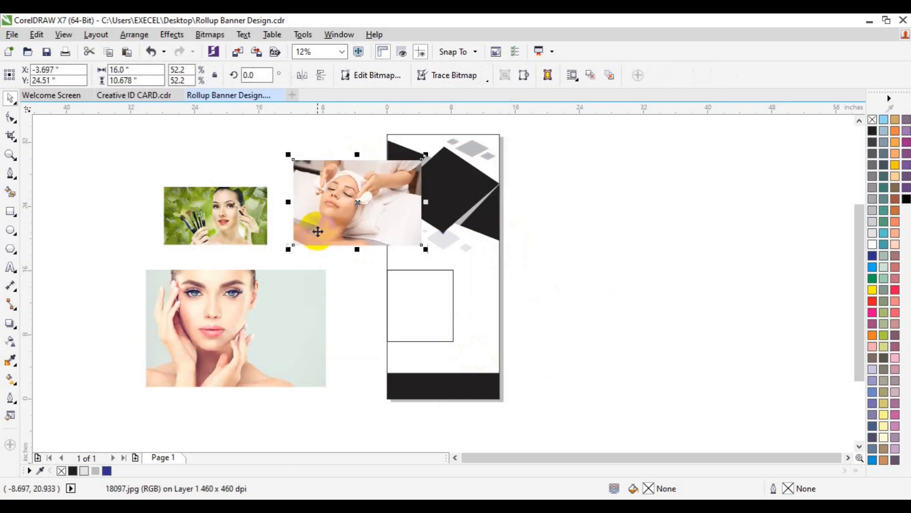
PowerClip the facial-treatment photo 18097 inside the large central black diamond
left_click(169, 35)
mouse_move(214, 206)
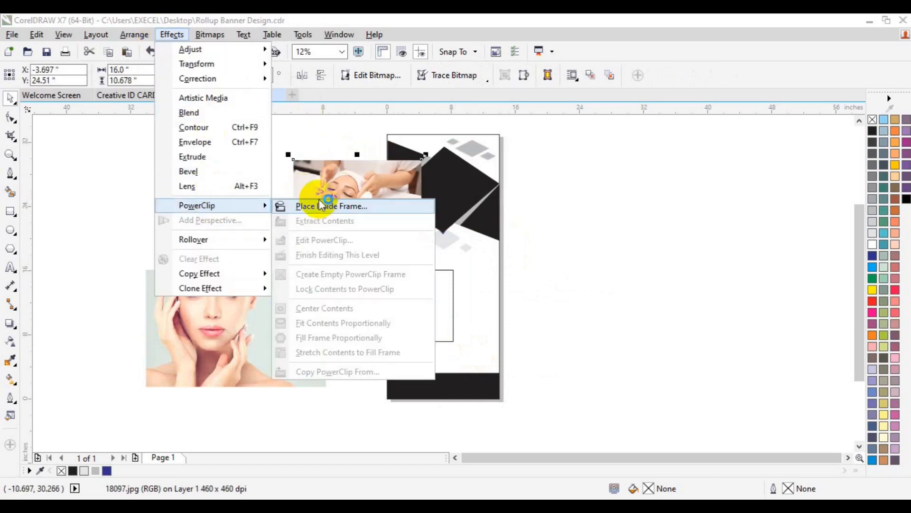
left_click(315, 205)
left_click(464, 179)
Edit the diamond's PowerClip contents, moving the photo over the frame and nudging it up until it fills the diamond, and finish editing
left_click(408, 253)
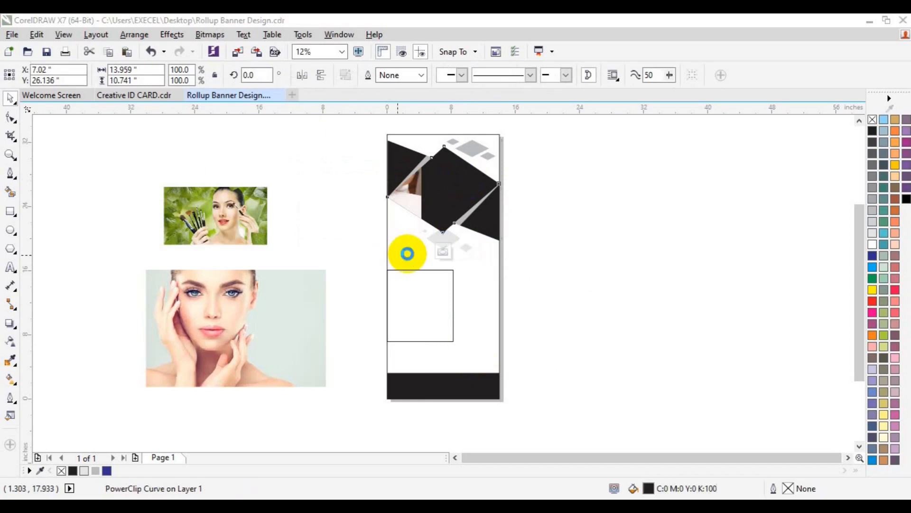
left_click(323, 227)
left_click_drag(322, 229, 414, 215)
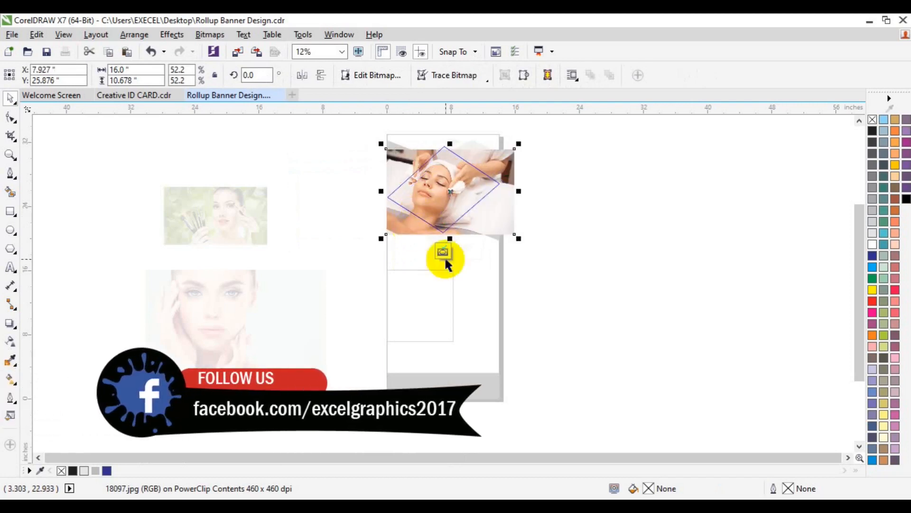
left_click(487, 232)
key("Up")
key("Up")
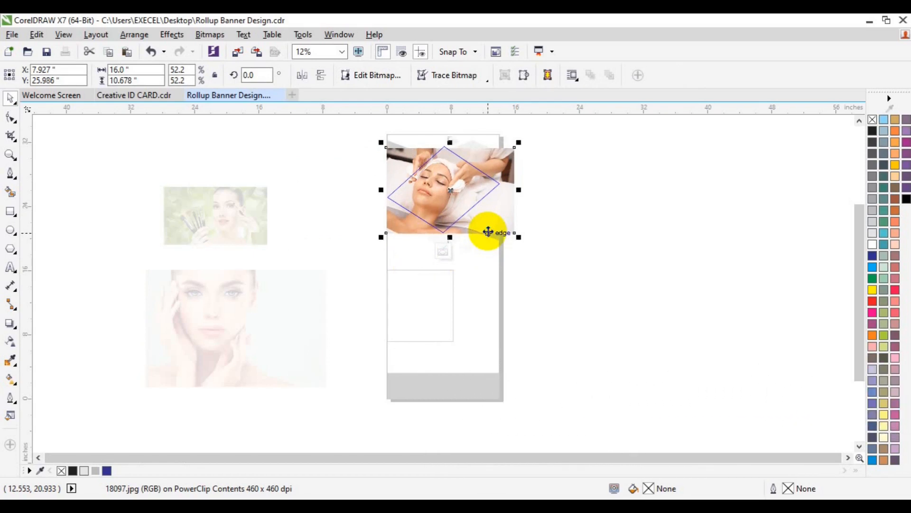
key("Up")
key("Up")
key("Up")
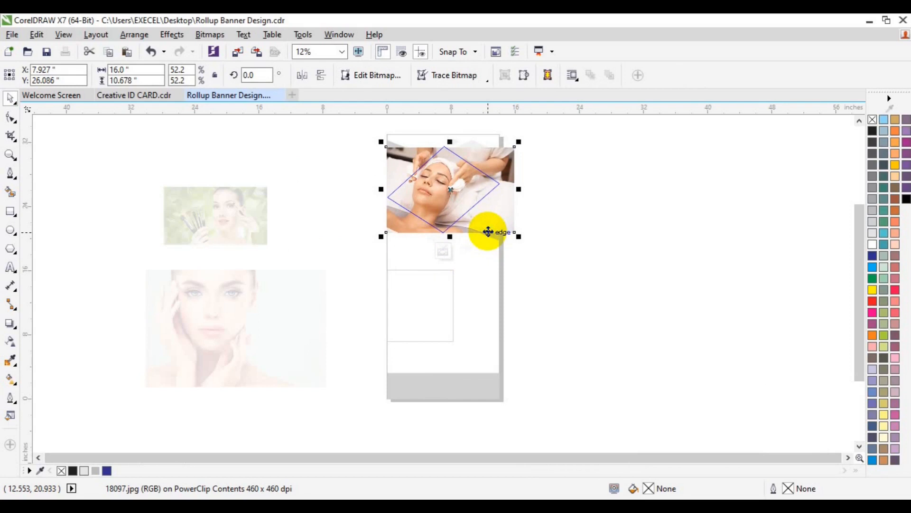
left_click(440, 252)
left_click(554, 252)
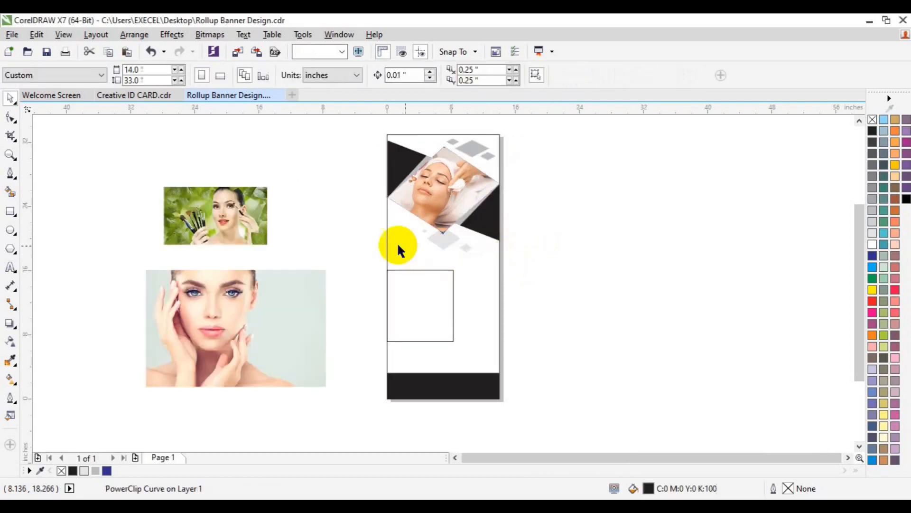
PowerClip the beauty01 portrait inside the rectangle below the diamonds
left_click(256, 325)
left_click(160, 38)
mouse_move(209, 205)
left_click(336, 204)
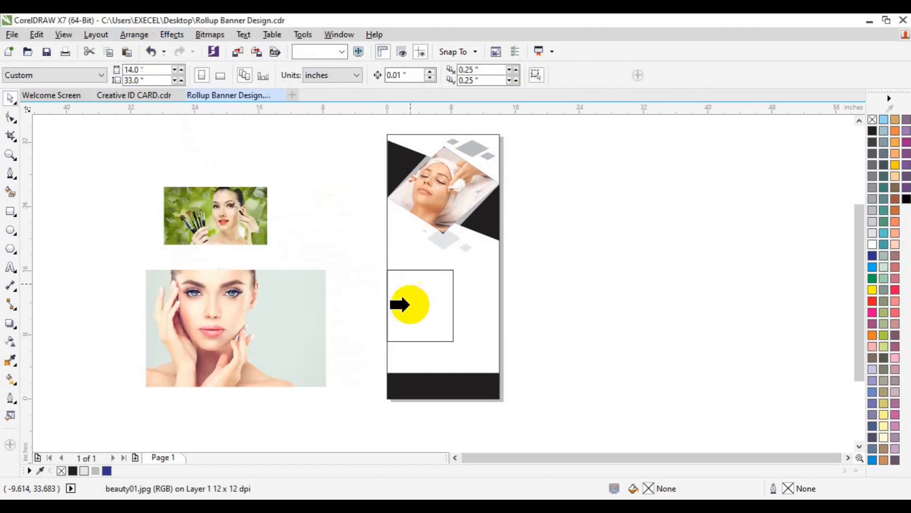
left_click(411, 310)
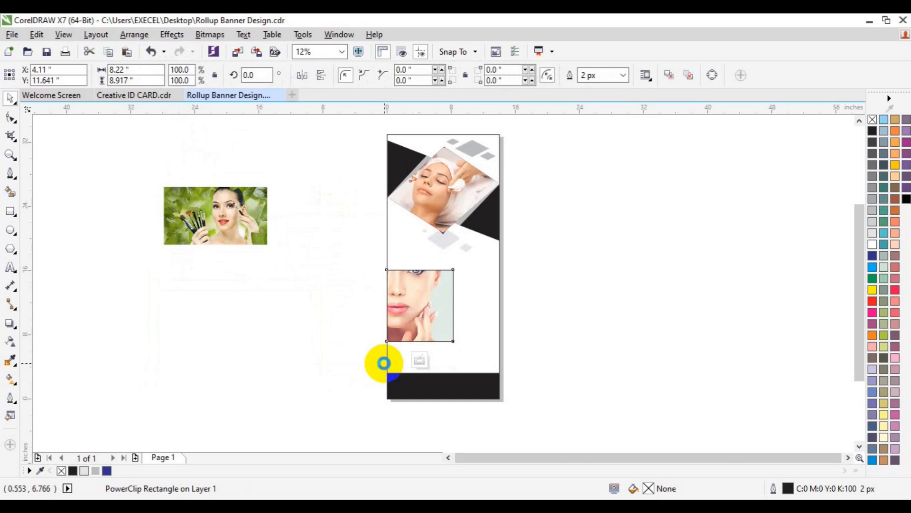
Scale the portrait inside its rectangular frame to about 14.7 × 9.6 in, centre the face in the frame, and finish editing
left_click(383, 363)
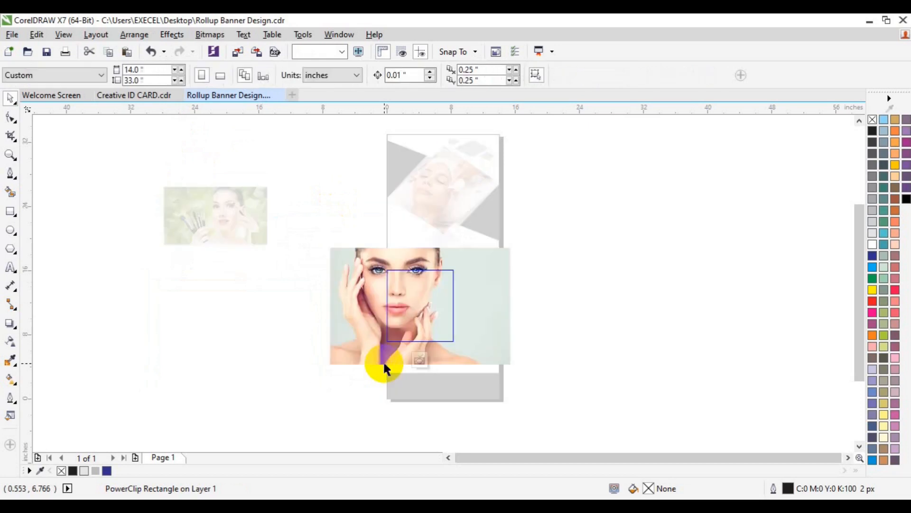
left_click(479, 351)
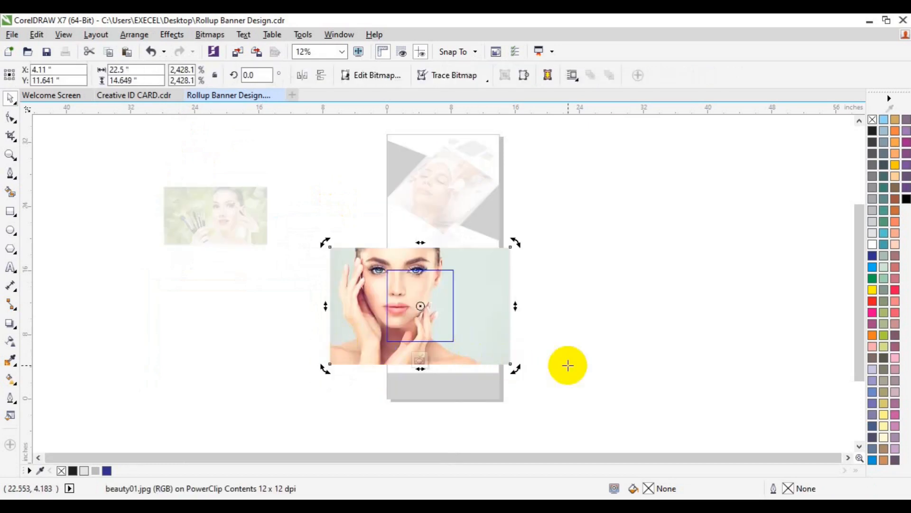
key("space")
left_click_drag(514, 368, 488, 351)
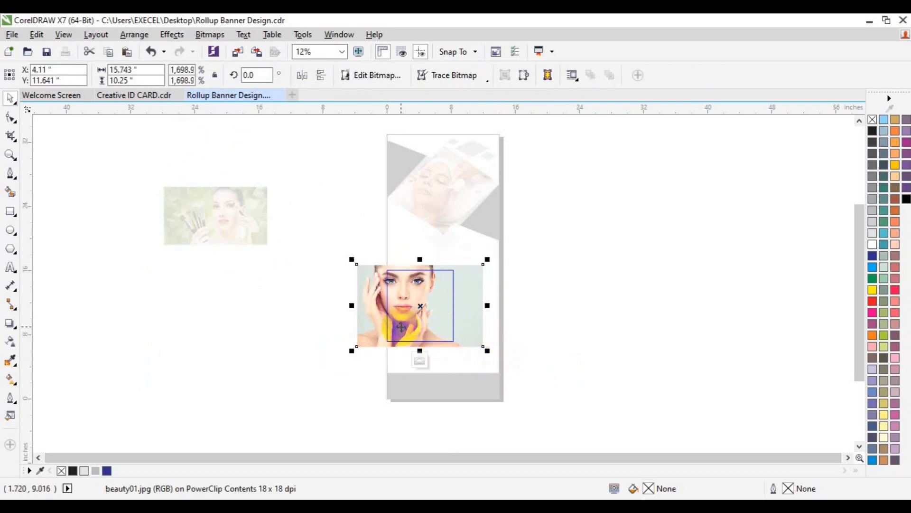
left_click_drag(413, 310, 437, 311)
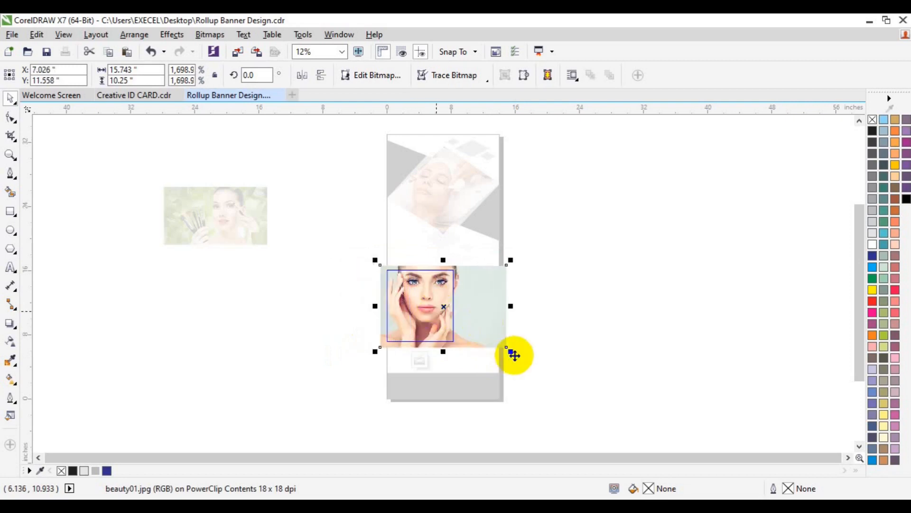
left_click_drag(509, 351, 507, 352)
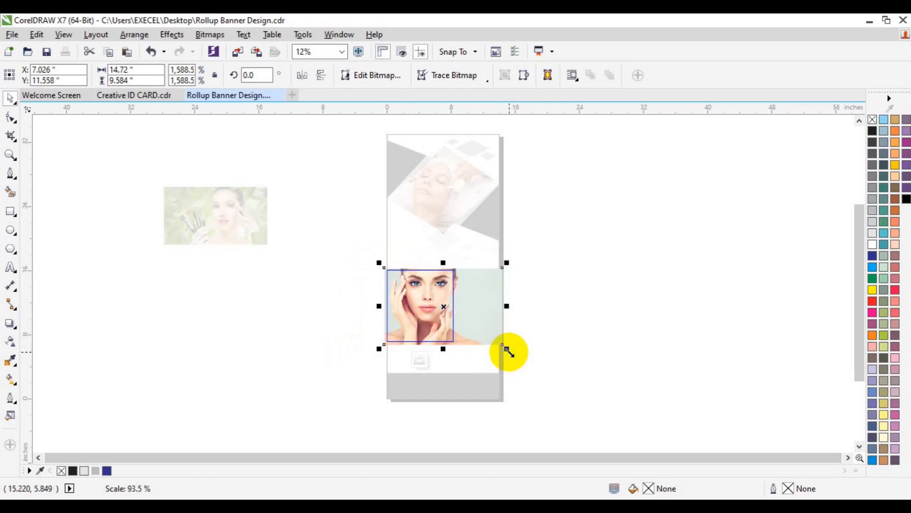
left_click(418, 366)
left_click(583, 329)
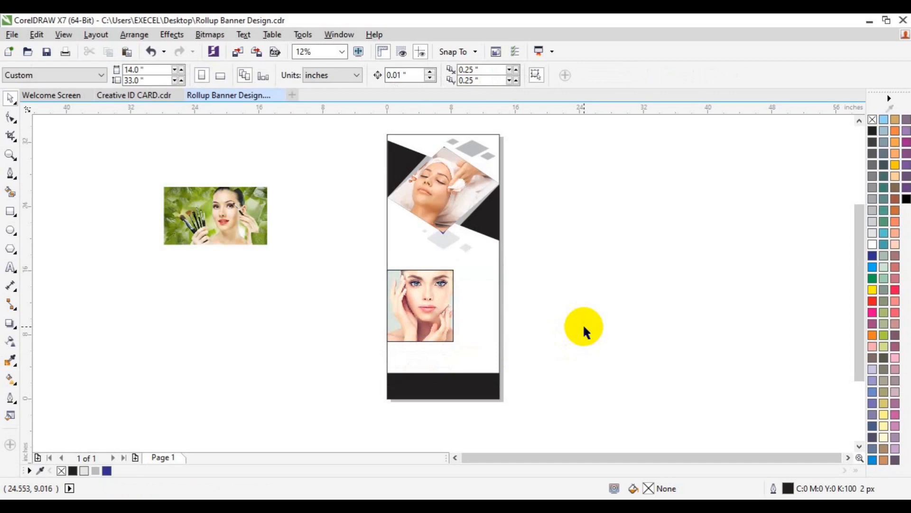
Remove the outline from the portrait's rectangular frame
left_click_drag(334, 258, 474, 370)
right_click(873, 120)
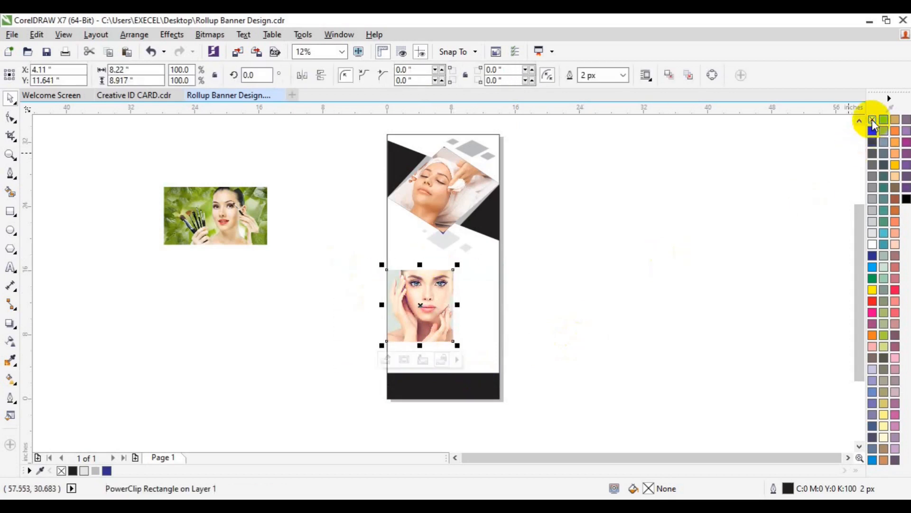
left_click(682, 236)
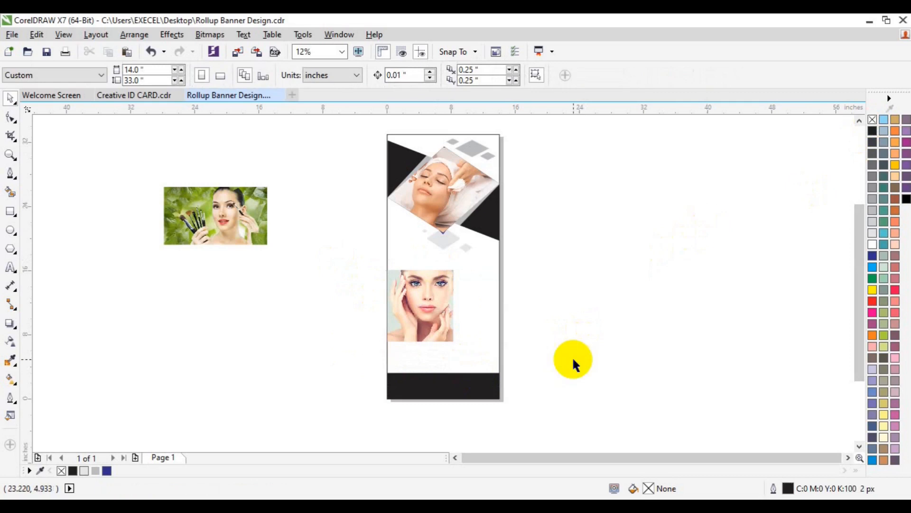
Fill the large accent diamond near the banner's top and the small one at its lower right with magenta
left_click(10, 155)
left_click(476, 193)
key("space")
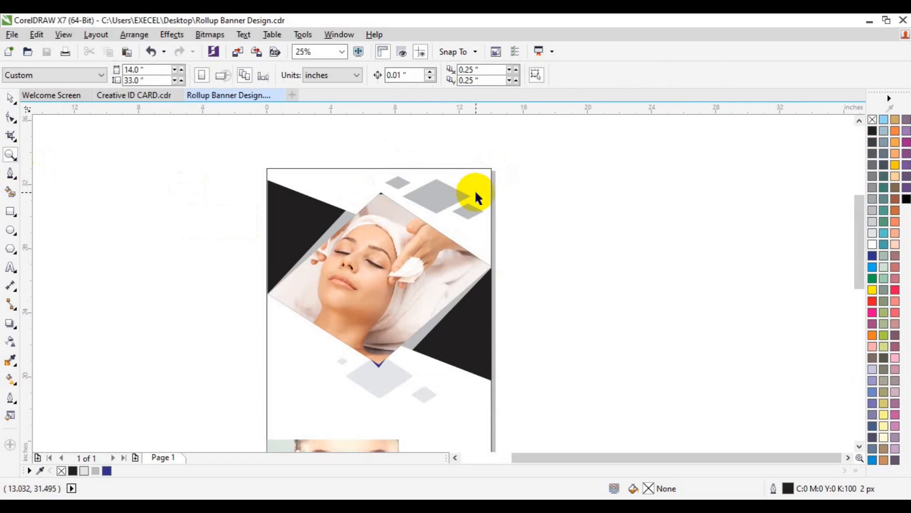
left_click(475, 191)
left_click(873, 313)
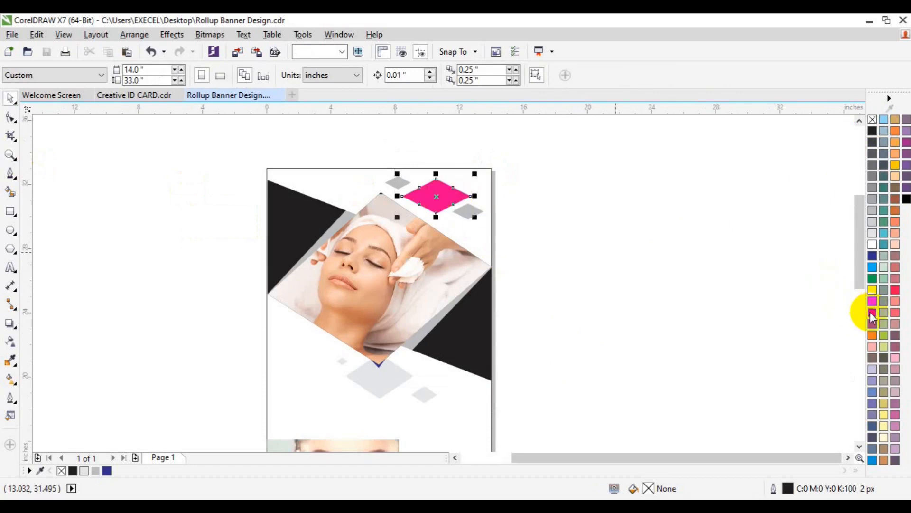
left_click(467, 212)
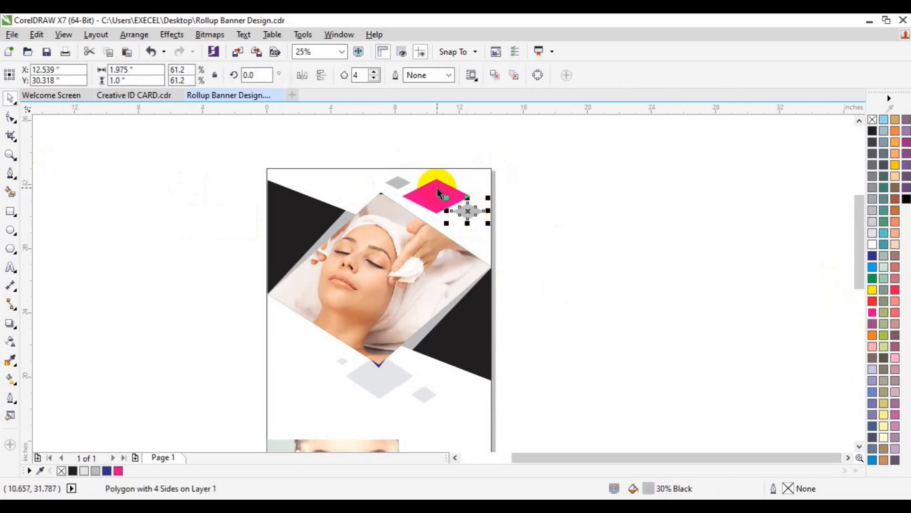
left_click(118, 471)
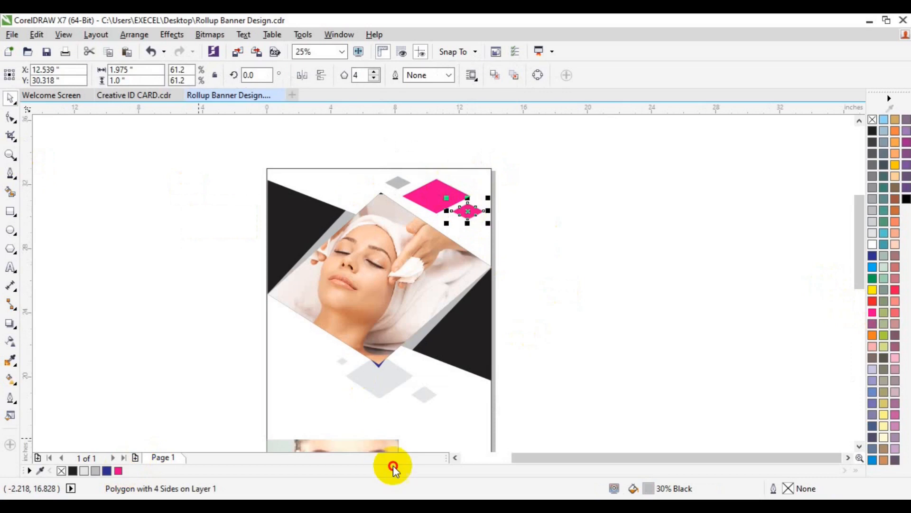
Set the fill of the small magenta diamond near the banner's upper right to C21 M87 Y0 K0
double_click(650, 489)
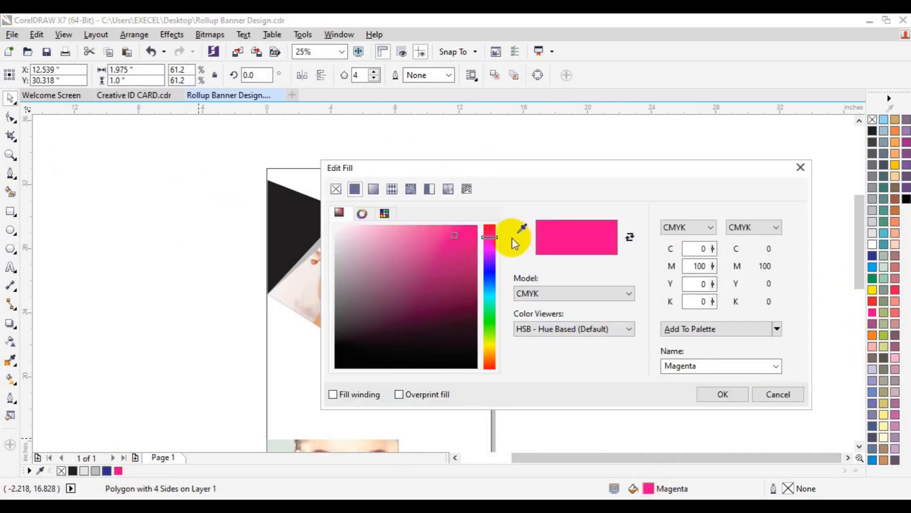
left_click_drag(495, 237, 495, 242)
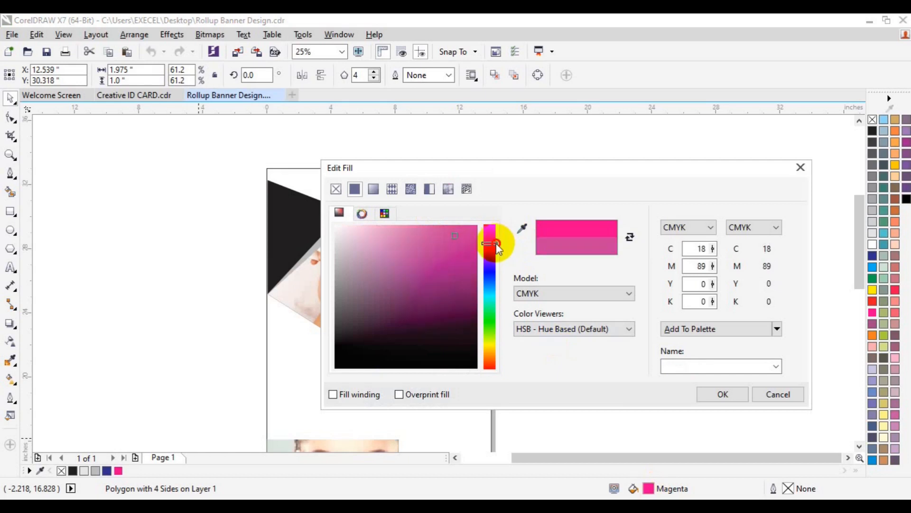
left_click(468, 232)
mouse_move(494, 238)
left_mouse_down()
mouse_move(496, 253)
mouse_move(494, 236)
left_mouse_up()
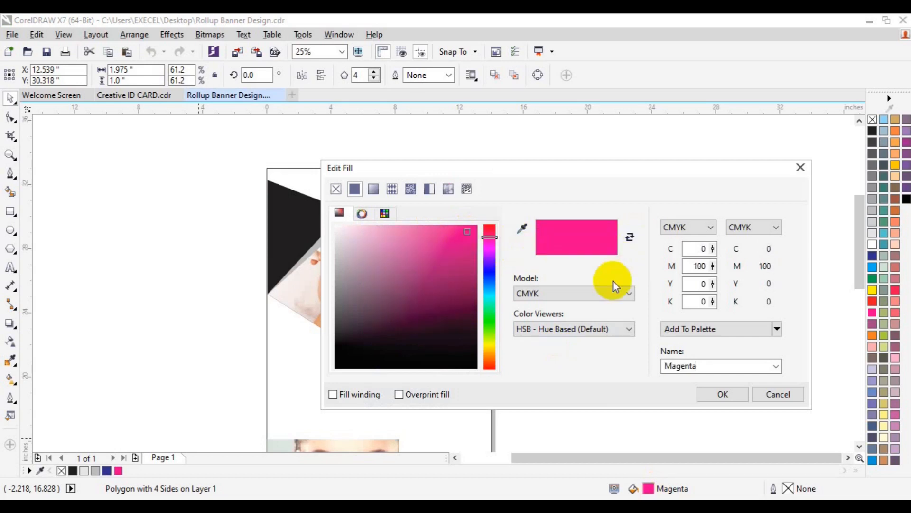
left_click(489, 249)
left_click_drag(493, 248, 493, 247)
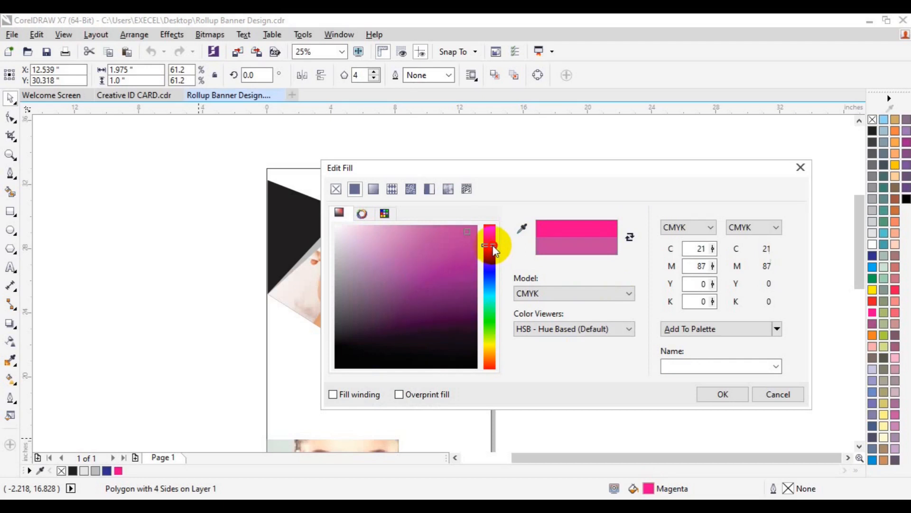
left_click(710, 393)
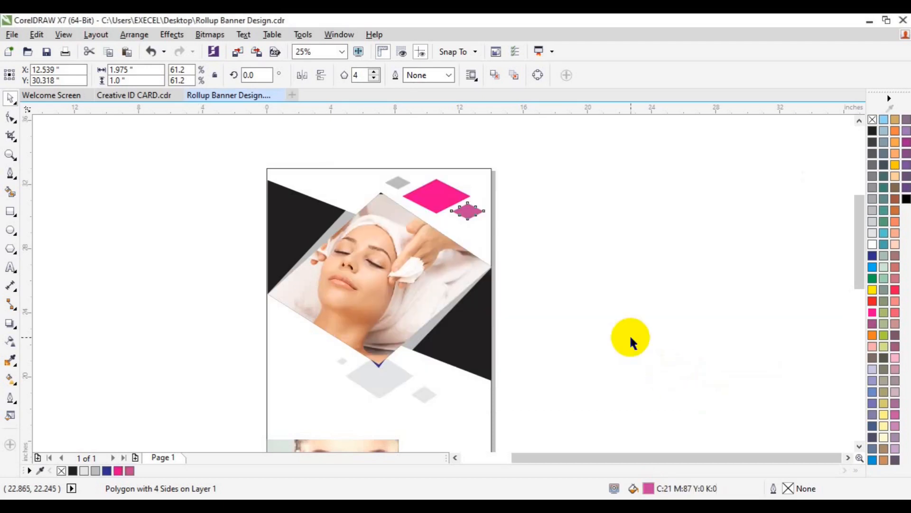
left_click(630, 334)
Sample the pink of the lips in the lower portrait and fill both small accent diamonds near the banner's top with it
left_click(859, 446)
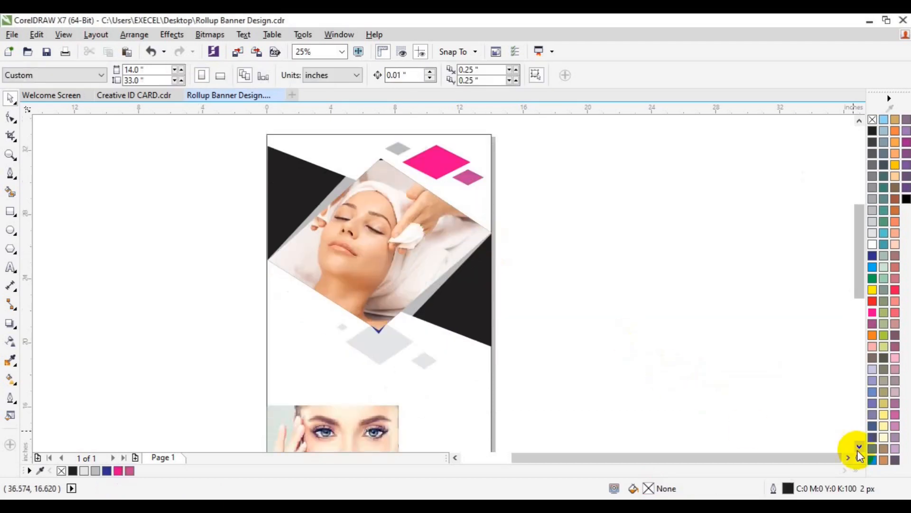
left_click(860, 446)
left_click(10, 361)
left_click(351, 444)
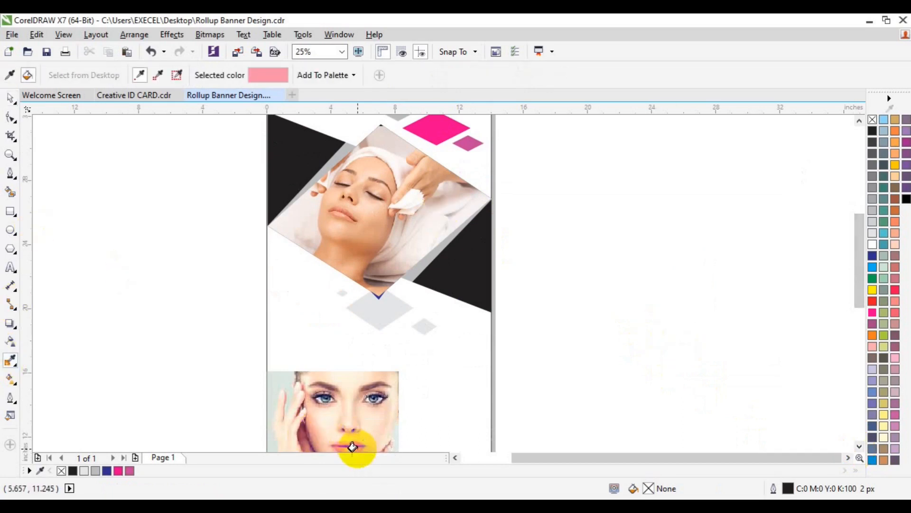
left_click(470, 143)
key("space")
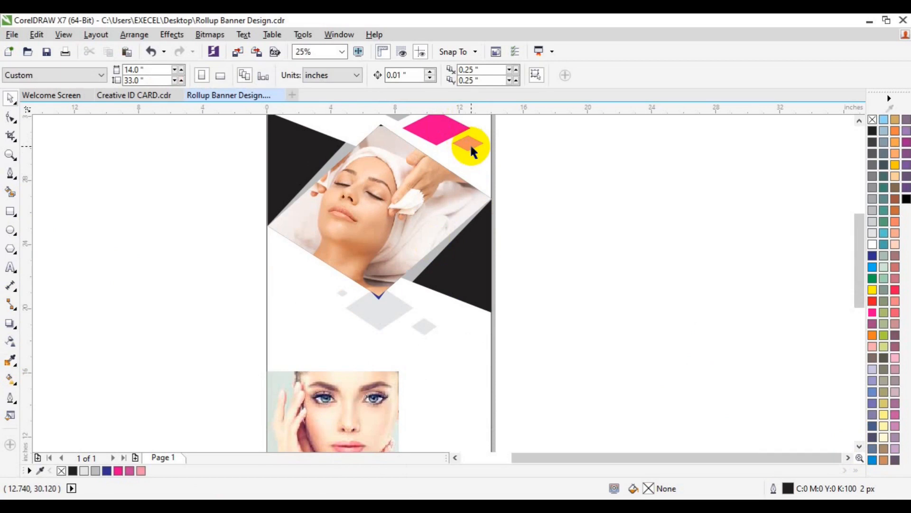
left_click(859, 121)
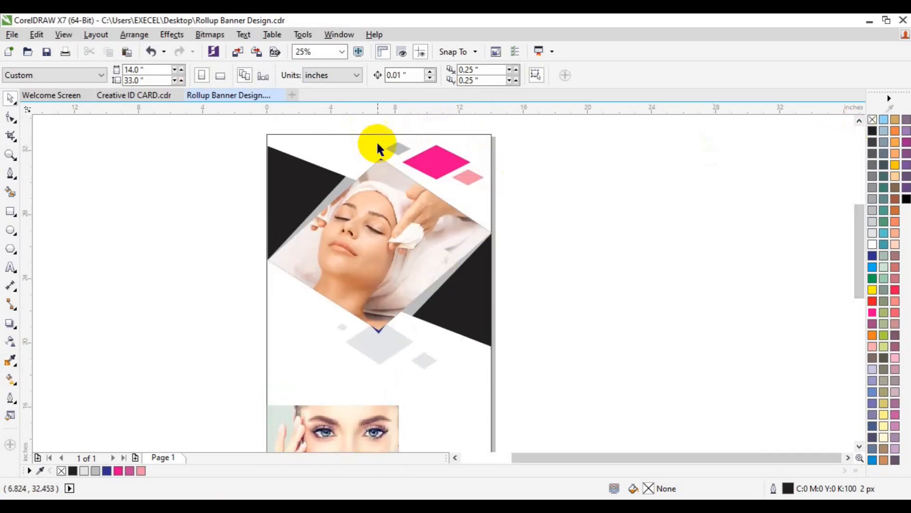
left_click(390, 151)
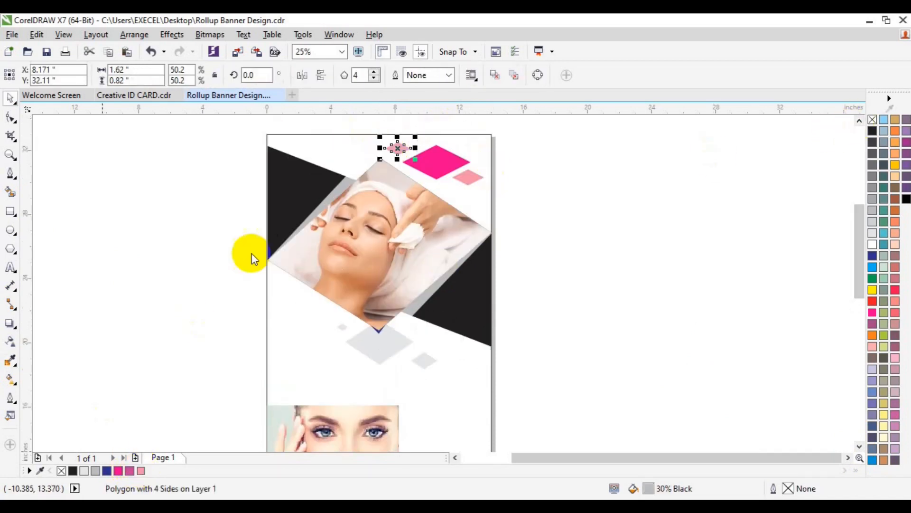
Fill the two large black triangles flanking the diamond photo with magenta
left_click(293, 205)
left_click(484, 299, "shift")
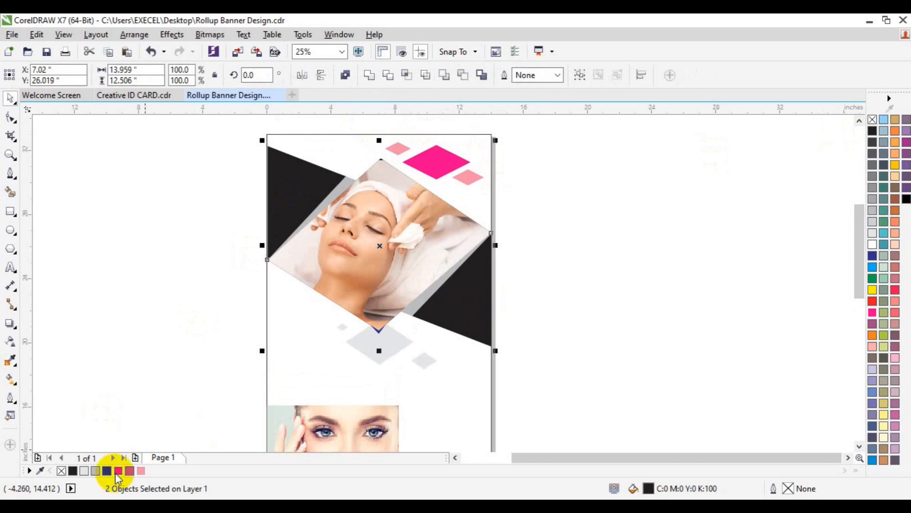
left_click(118, 470)
Fill the large triangle left of the diamond photo and the thin grey strip on its right side with the sampled light pink
left_click(413, 301)
left_click(320, 209)
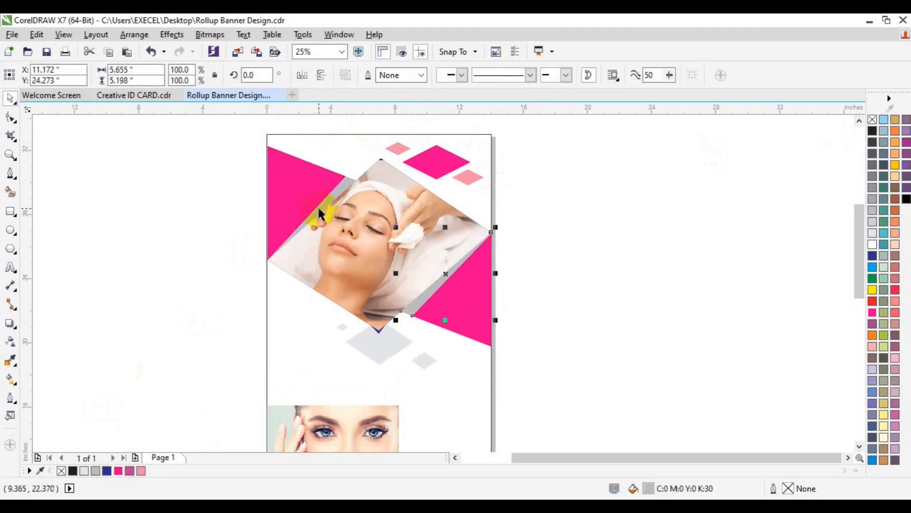
left_click(320, 209, "shift")
left_click(141, 470)
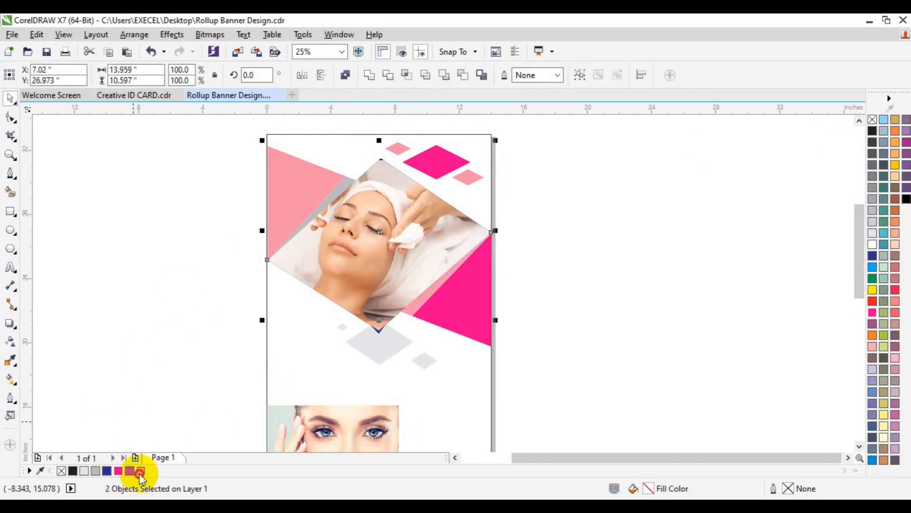
key("ctrl+z")
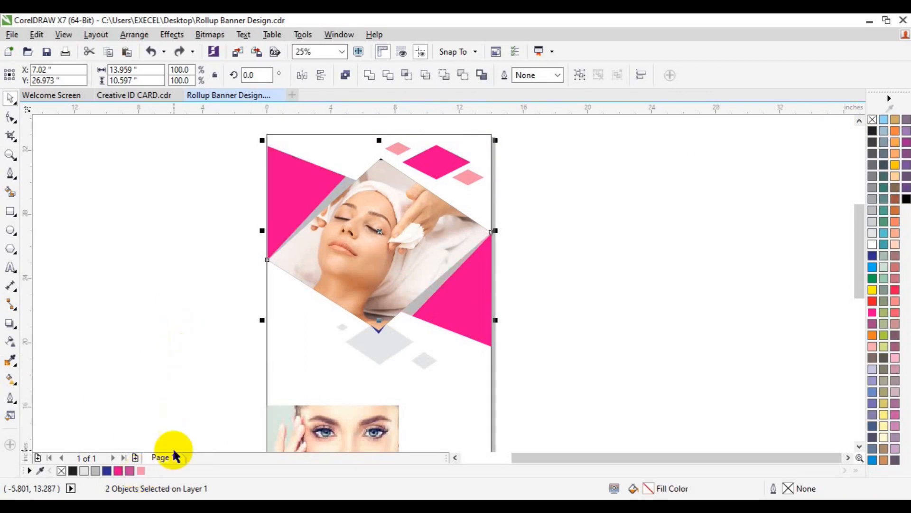
left_click(141, 471)
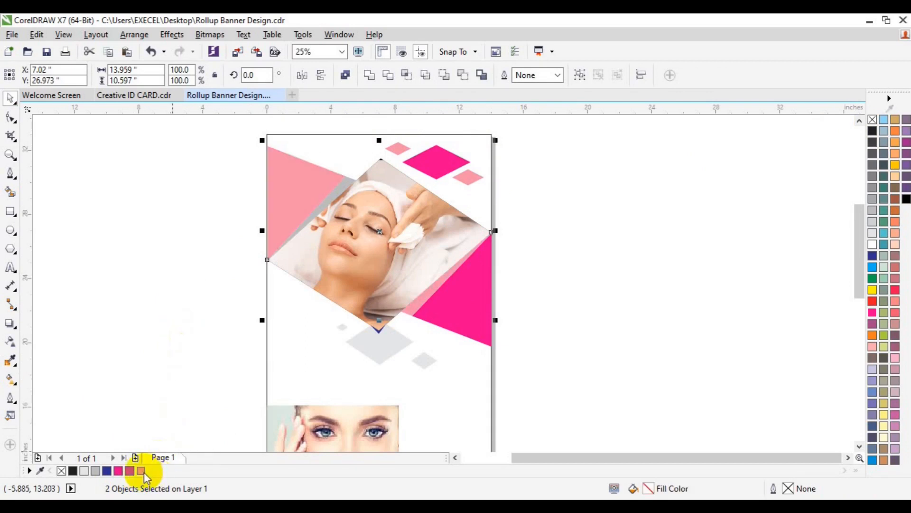
left_click(169, 356)
Fill the thin grey strip between the light pink triangle and the diamond photo with magenta
left_click(332, 192)
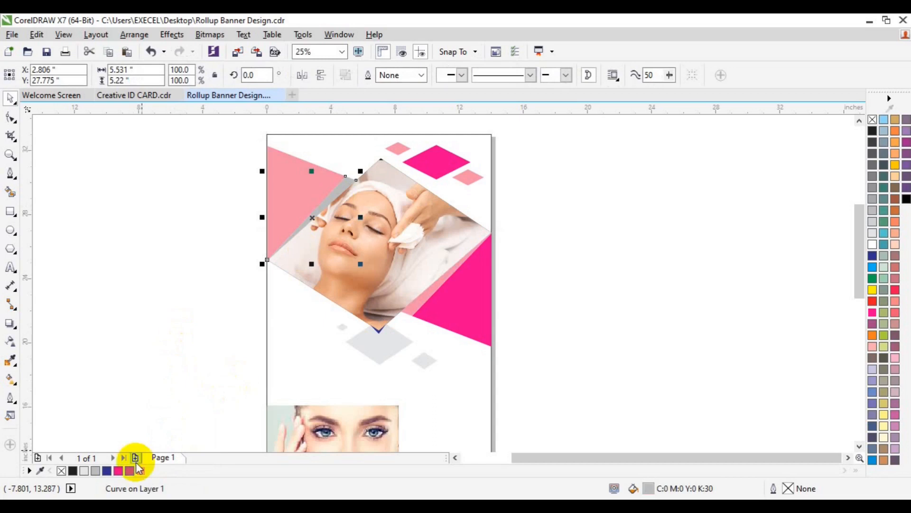
left_click(120, 470)
left_click(592, 247)
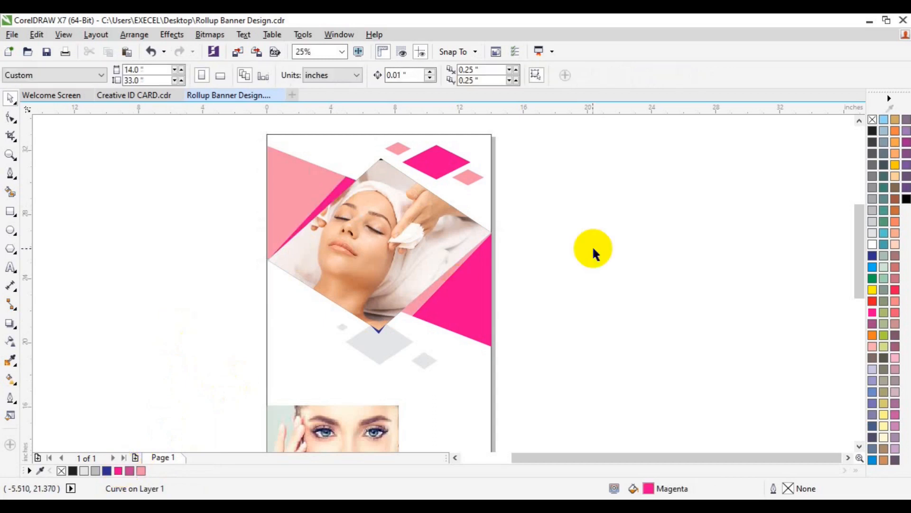
Fill the blue tip under the diamond photo with magenta and the large grey diamond behind it with light pink
left_click(378, 337)
left_click(118, 471)
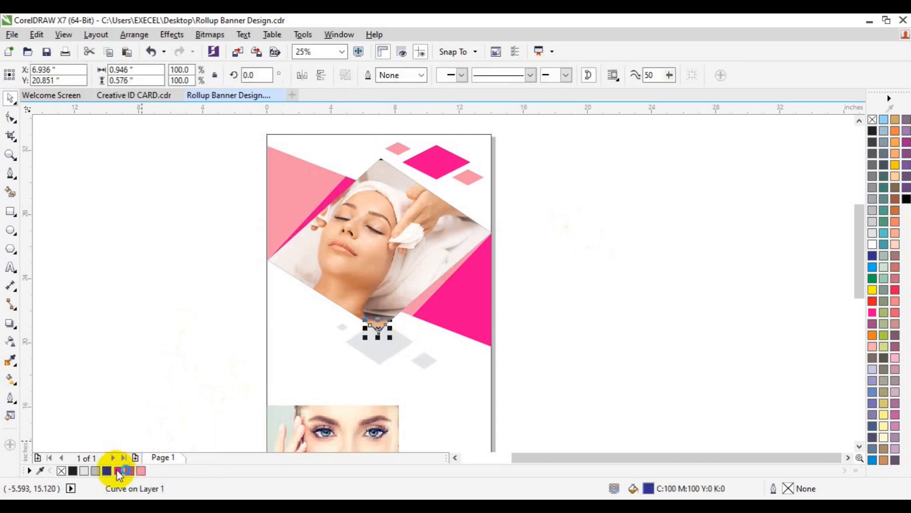
left_click(374, 359)
left_click(141, 470)
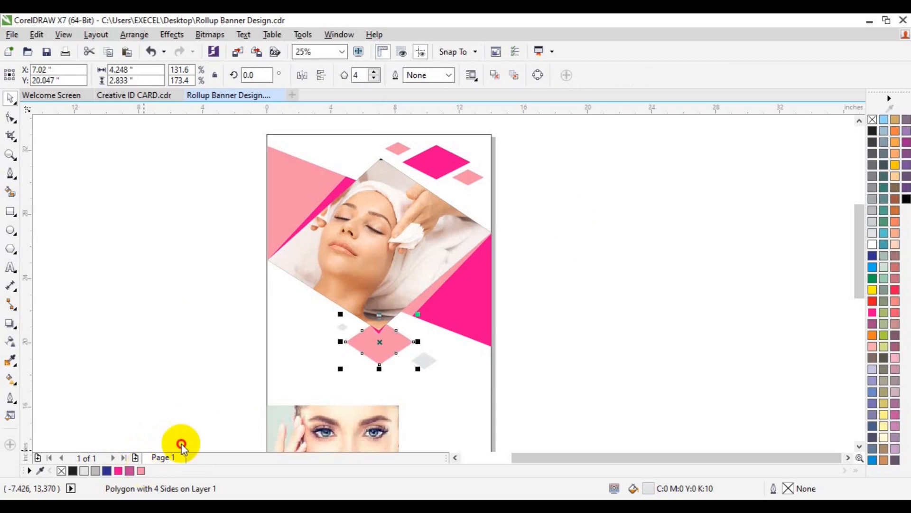
Fill the two small light grey diamonds below the diamond photo with magenta
left_click(427, 361)
left_click(339, 324, "shift")
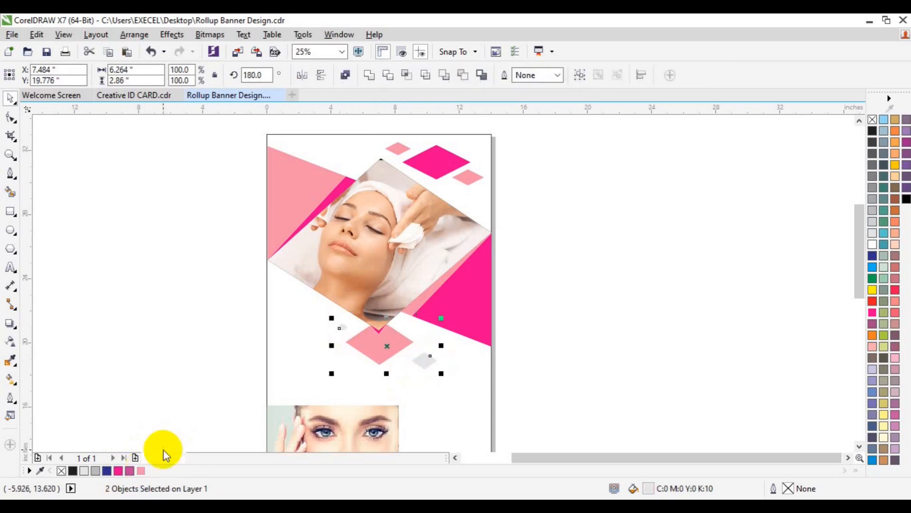
left_click(118, 470)
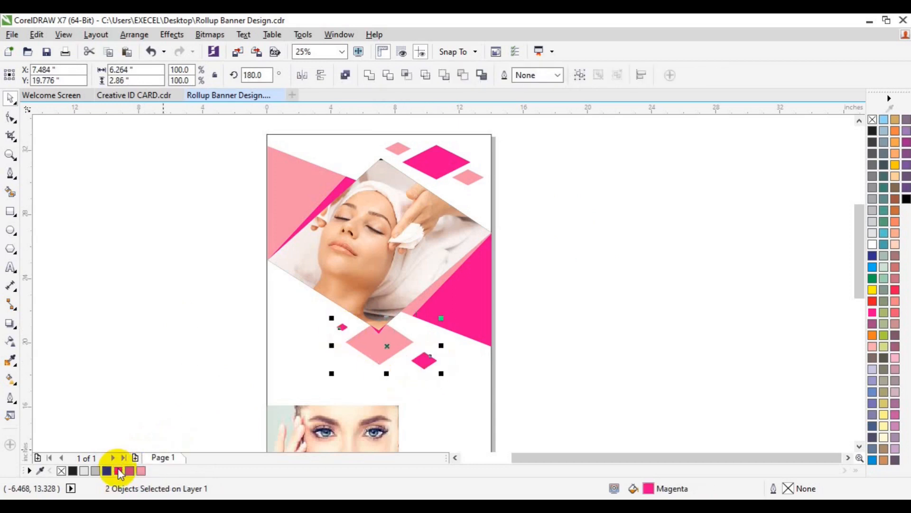
left_click(121, 308)
left_click(858, 448)
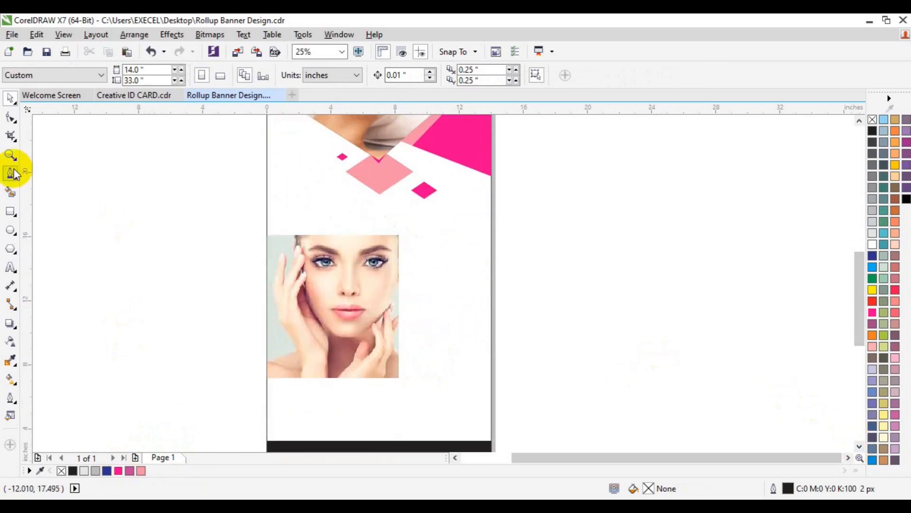
left_click(11, 155)
left_click(386, 288)
key("space")
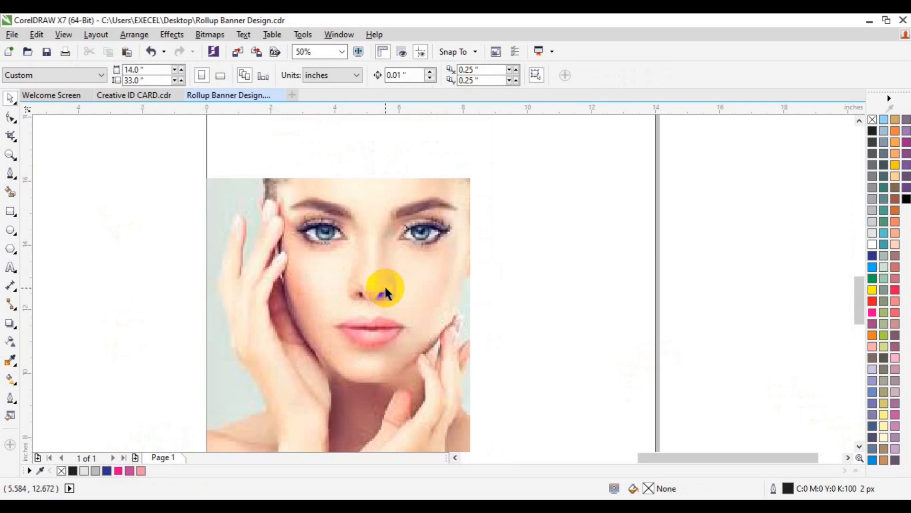
left_click(11, 172)
left_click(428, 133)
left_click(444, 178)
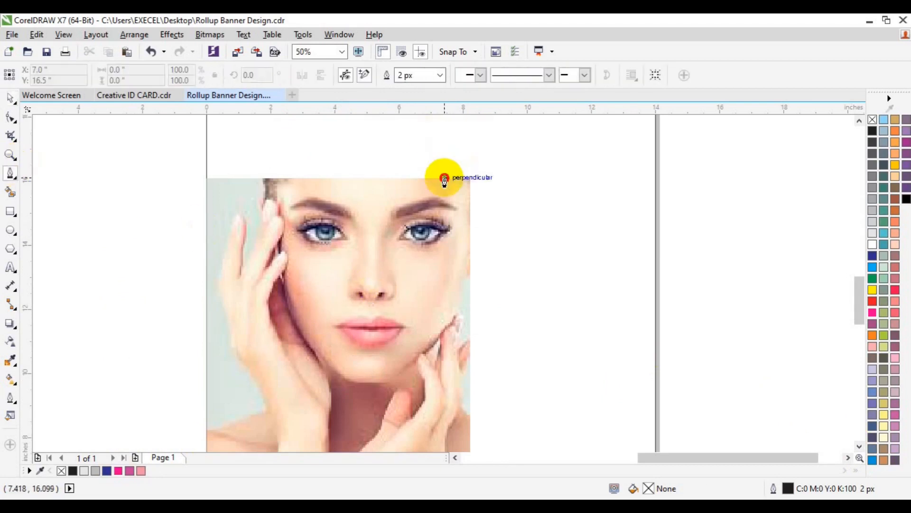
left_click(474, 167)
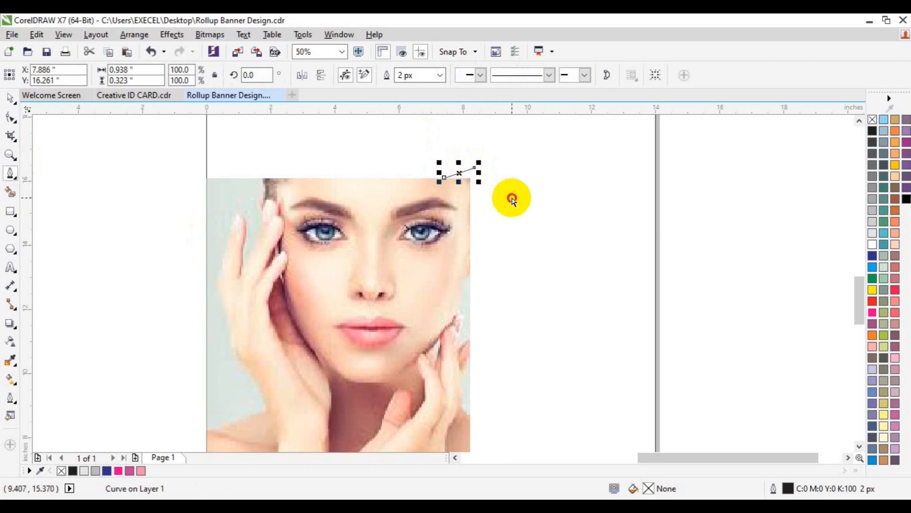
key("space")
key("Delete")
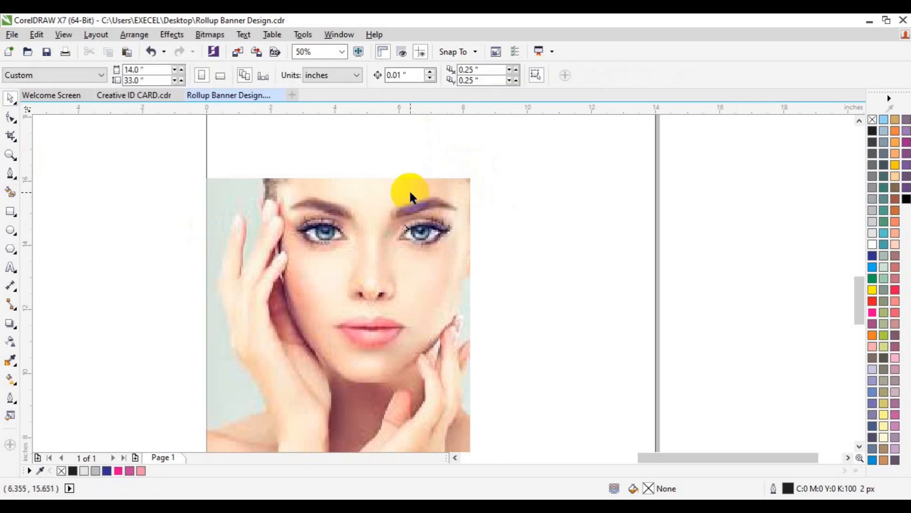
Place a vertical guideline along the right edge of the lower portrait, at about X 8.22 in
left_click_drag(28, 270, 470, 250)
left_click(10, 174)
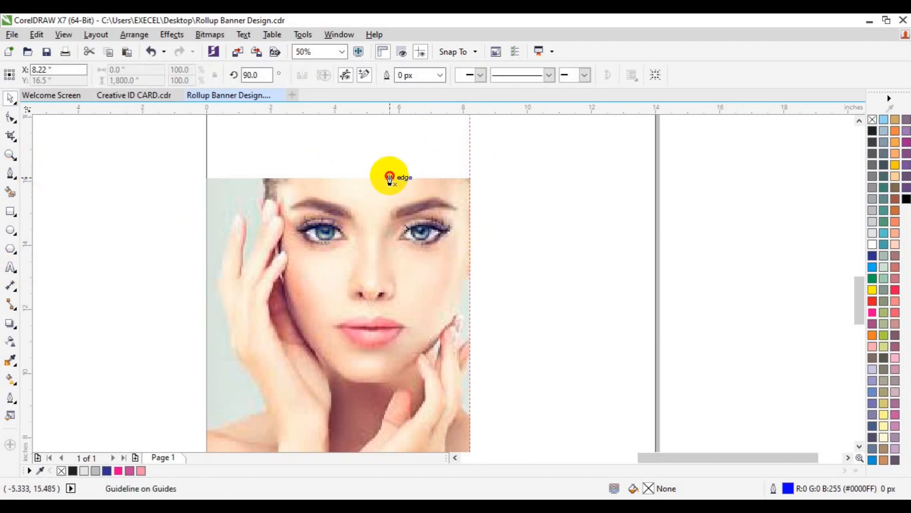
left_click(456, 178)
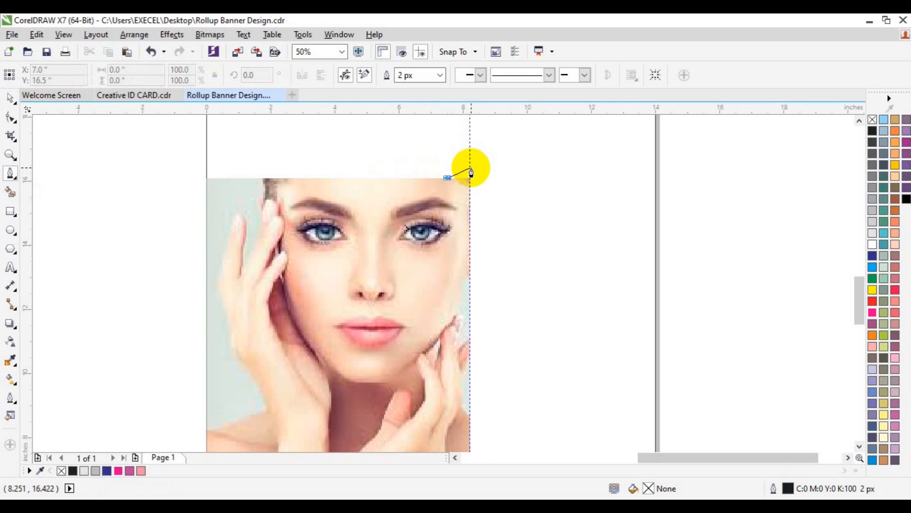
left_click(471, 169)
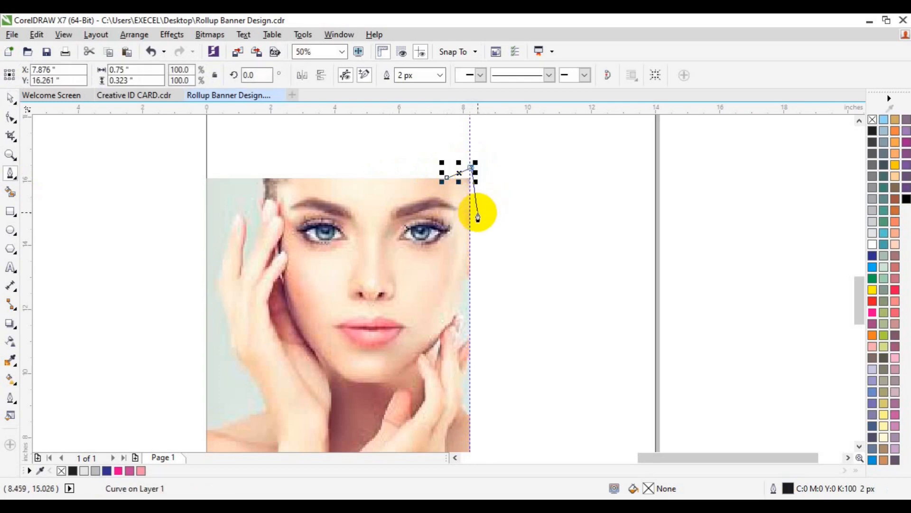
left_click(484, 212)
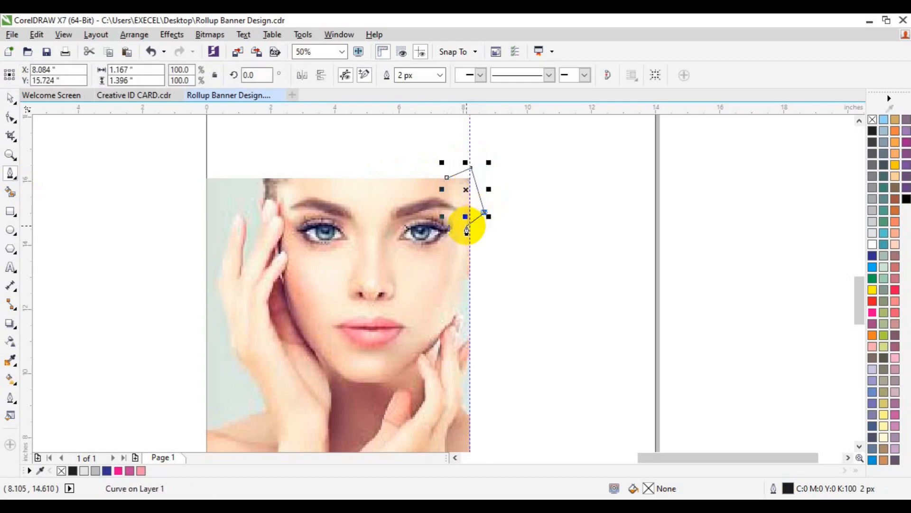
double_click(466, 228)
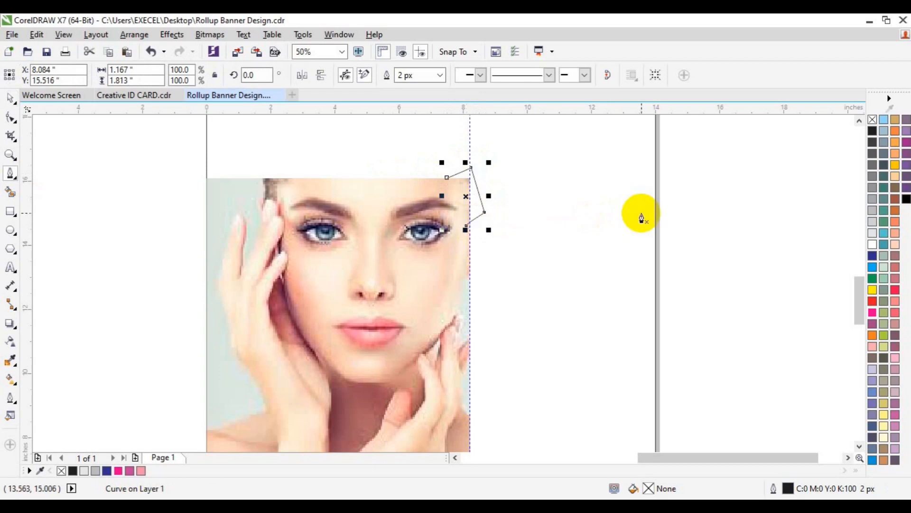
left_click(10, 193)
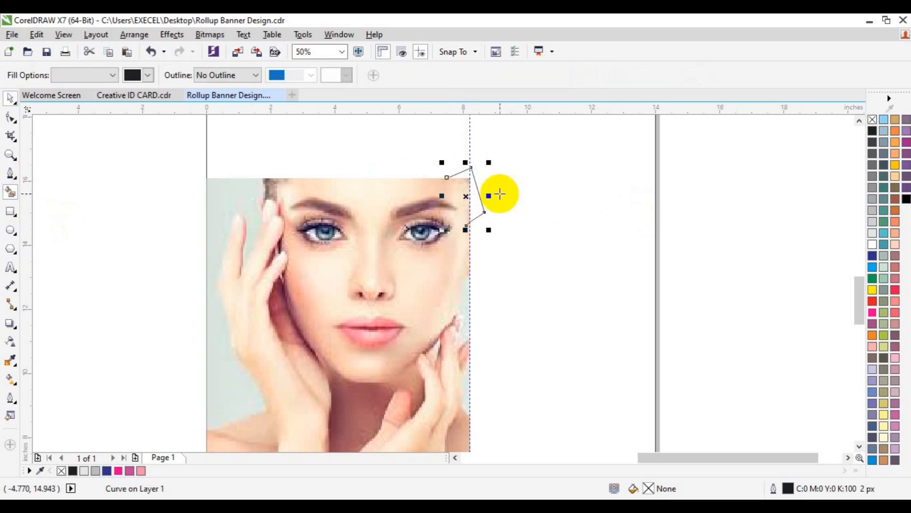
key("space")
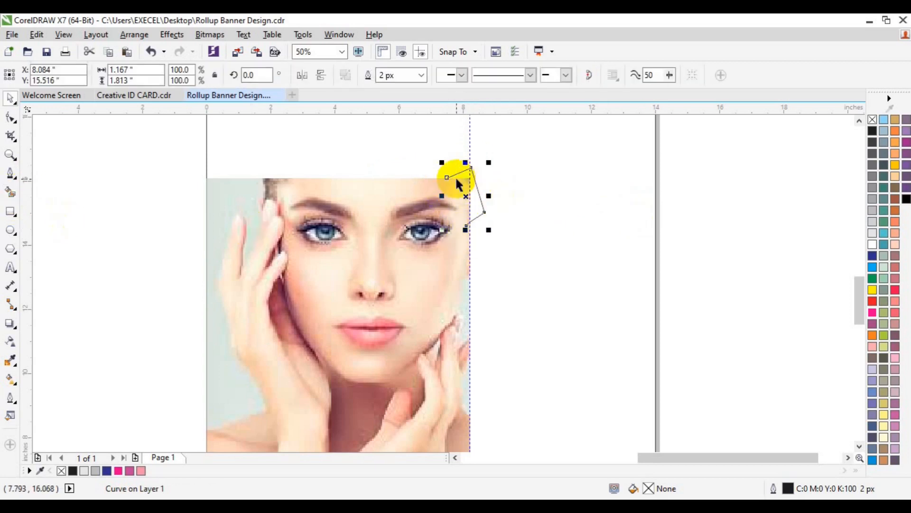
key("Delete")
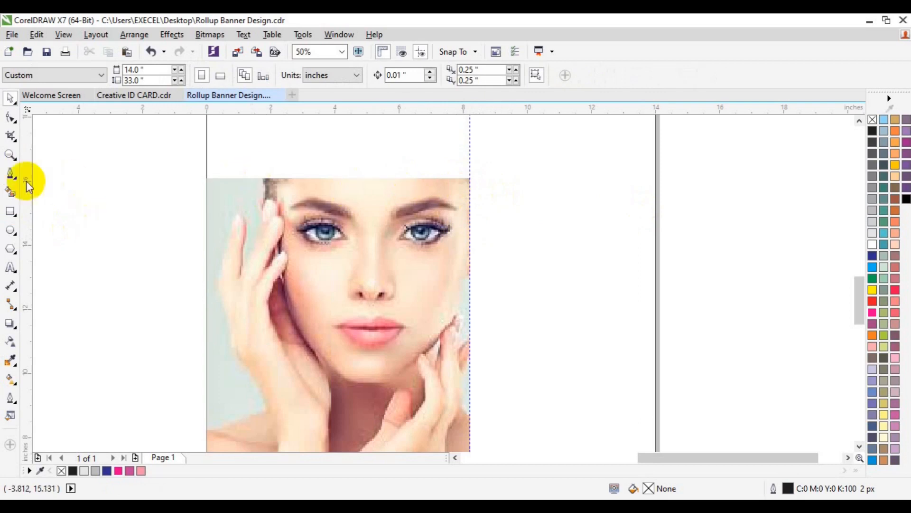
left_click(10, 154)
left_click(92, 76)
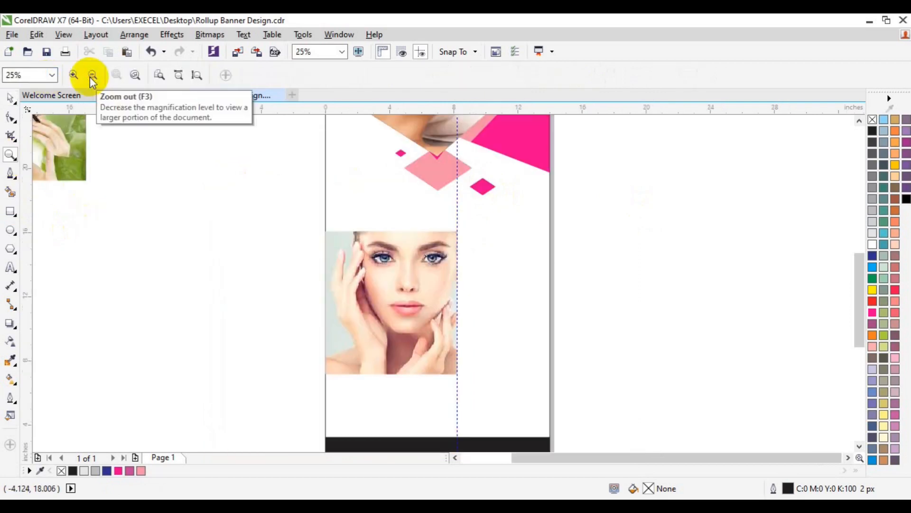
Fill the black footer band across the banner's lower edge with magenta
key("space")
left_click(11, 154)
left_click(92, 76)
key("space")
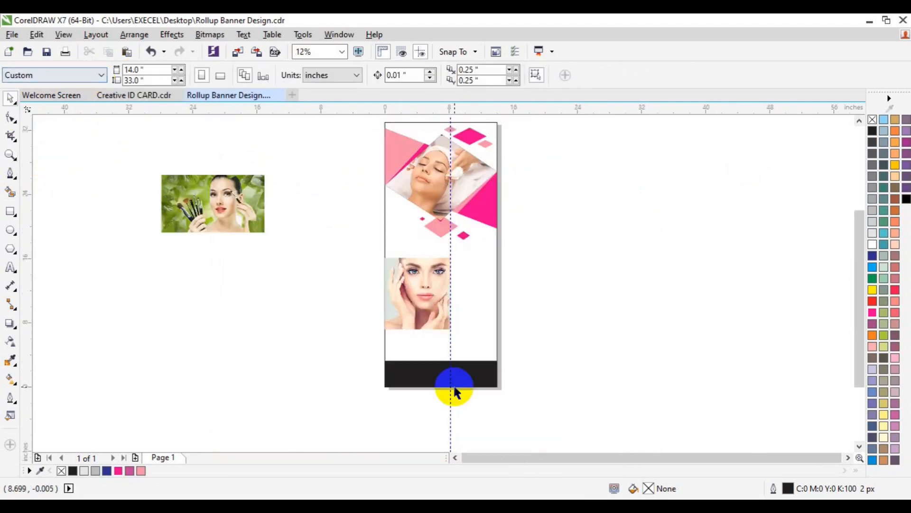
left_click(455, 391)
left_click(118, 470)
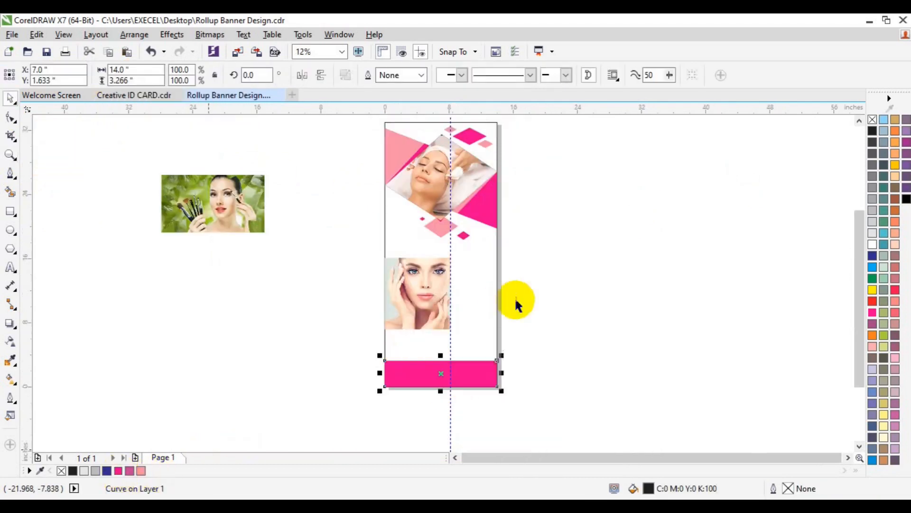
left_click(605, 274)
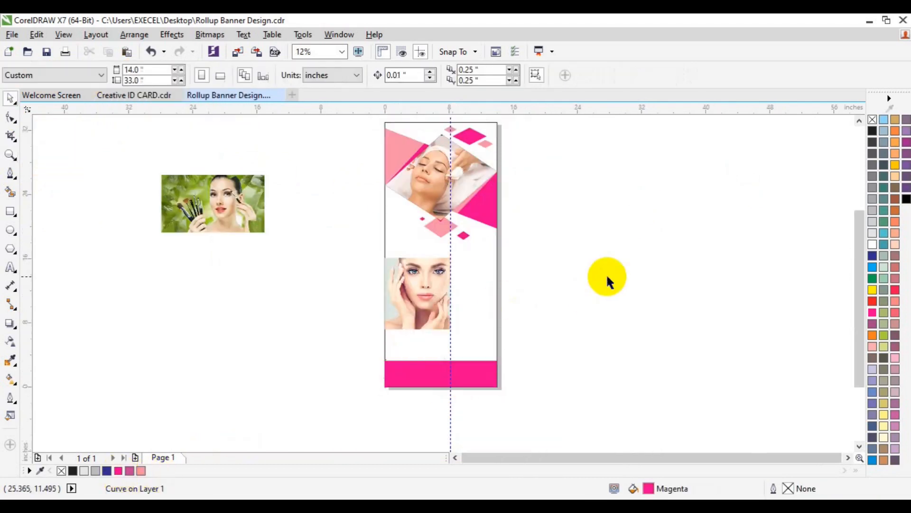
Delete the vertical guideline beside the lower portrait and remove the outlines from all banner objects
right_click(450, 253)
left_click(523, 303)
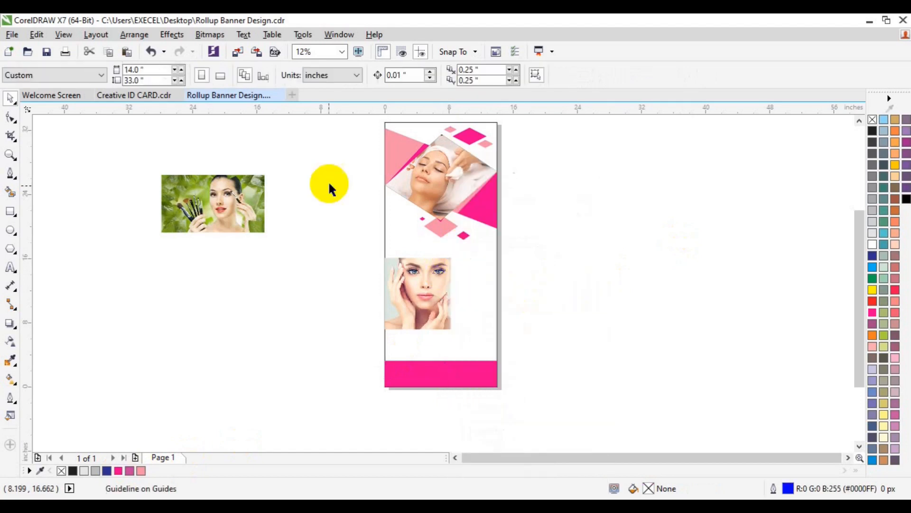
left_click_drag(376, 121, 540, 414)
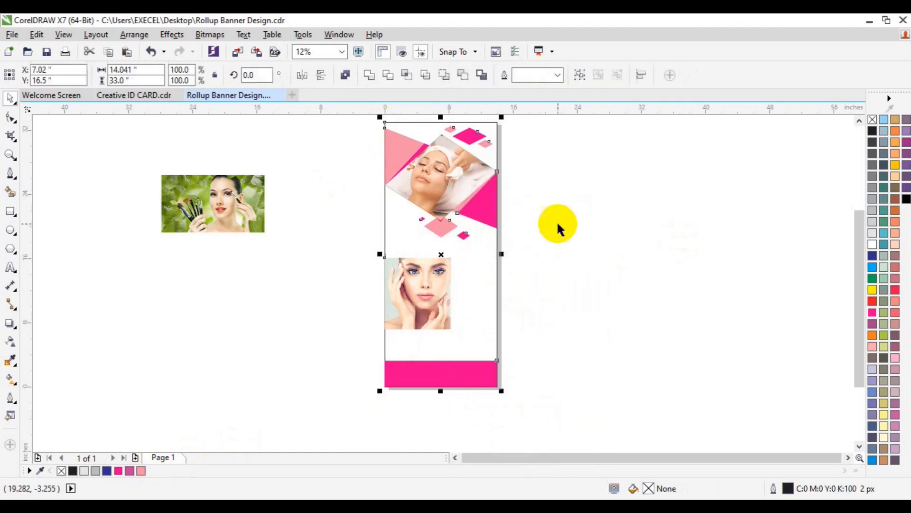
left_click(715, 209)
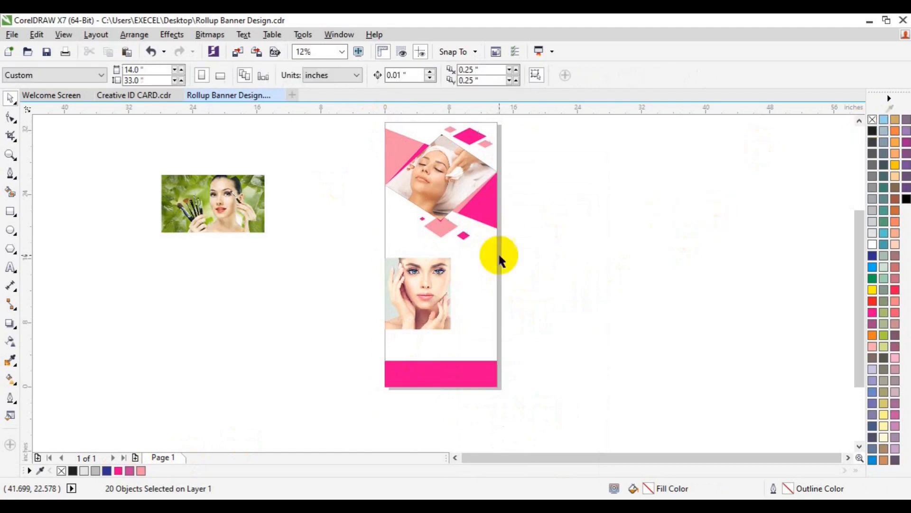
Add a 14 × 33 in rectangle framing the whole page and adjust its outline width
left_click(9, 212)
left_click(9, 212)
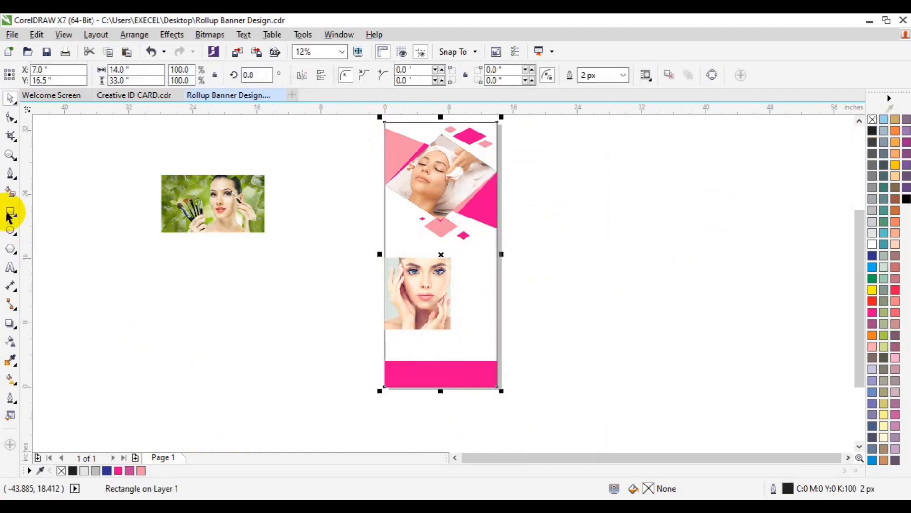
left_click(610, 78)
left_click(624, 75)
left_click(605, 93)
left_click(607, 208)
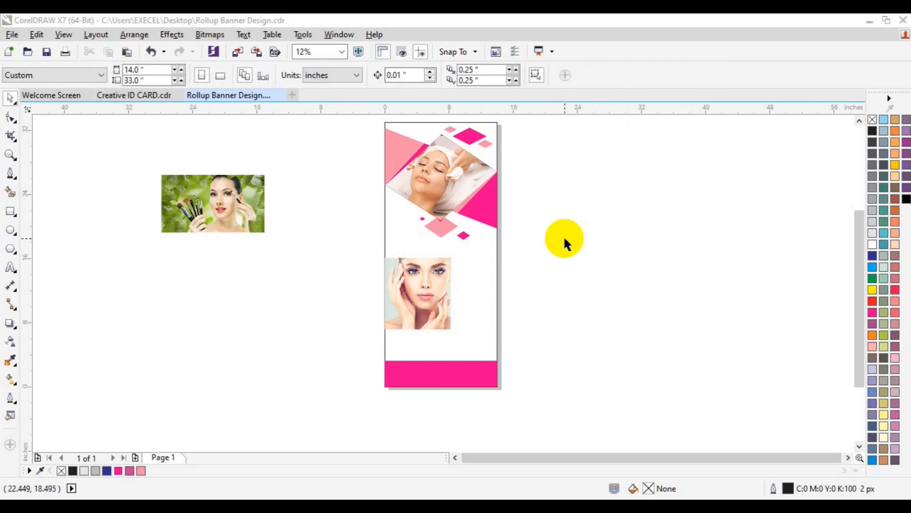
Lower the top edge of the magenta footer slightly by nudging its upper nodes down
left_click(418, 373)
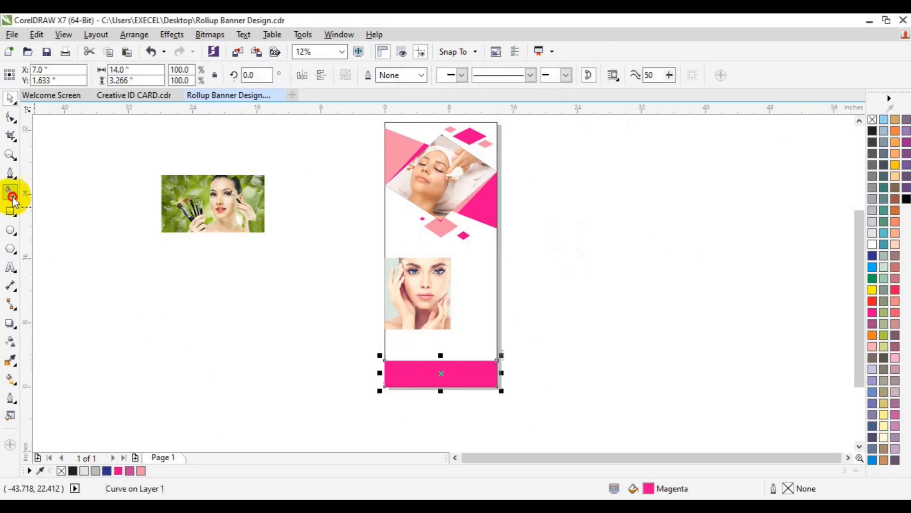
left_click(11, 117)
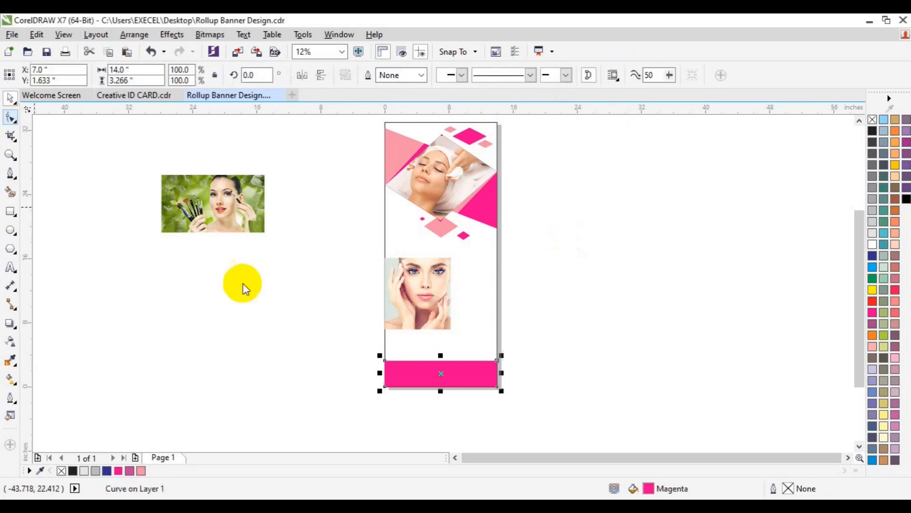
left_click(519, 371)
left_click(519, 371)
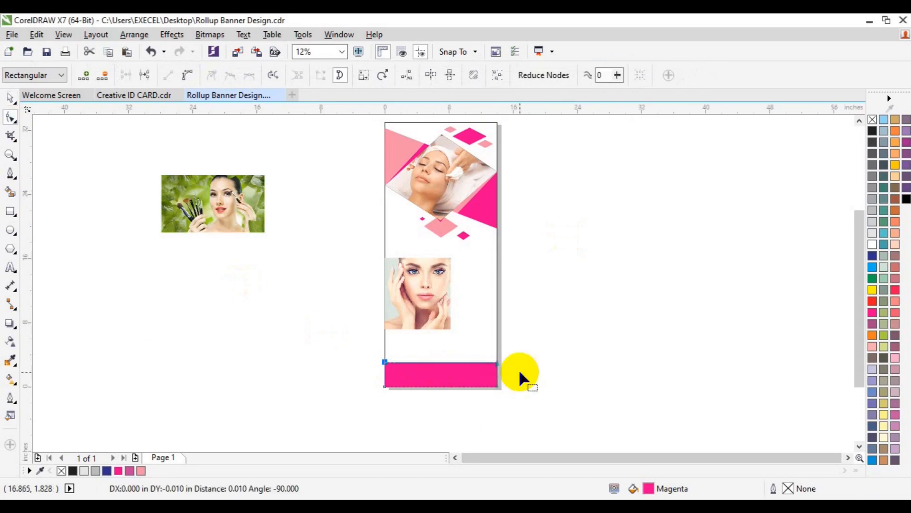
key("Down")
key("Down")
key("space")
left_click(350, 326)
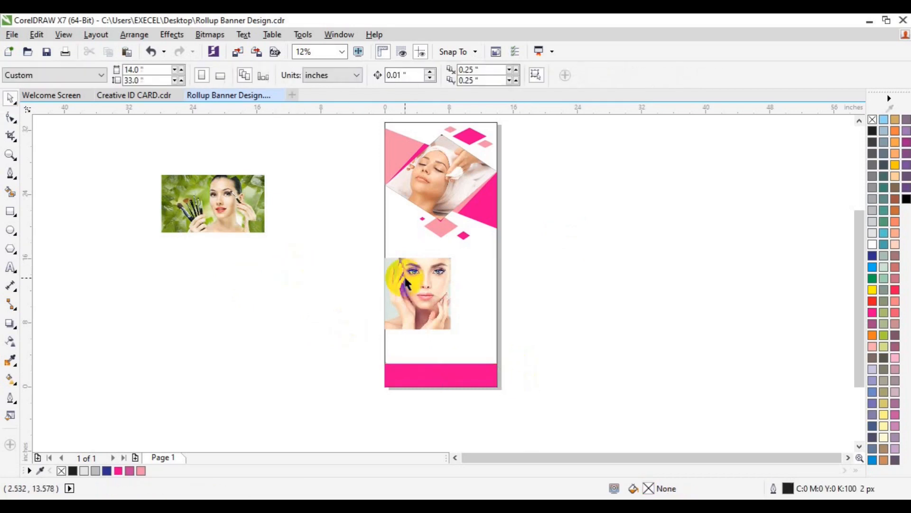
Move the lower portrait photo slightly down, to about Y 11.3 in
left_click(404, 272)
left_click_drag(404, 267, 404, 270)
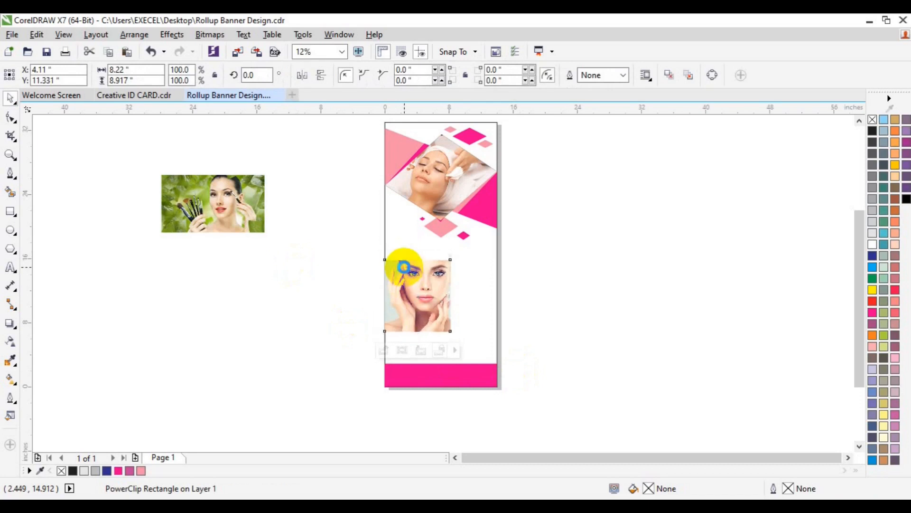
left_click(301, 315)
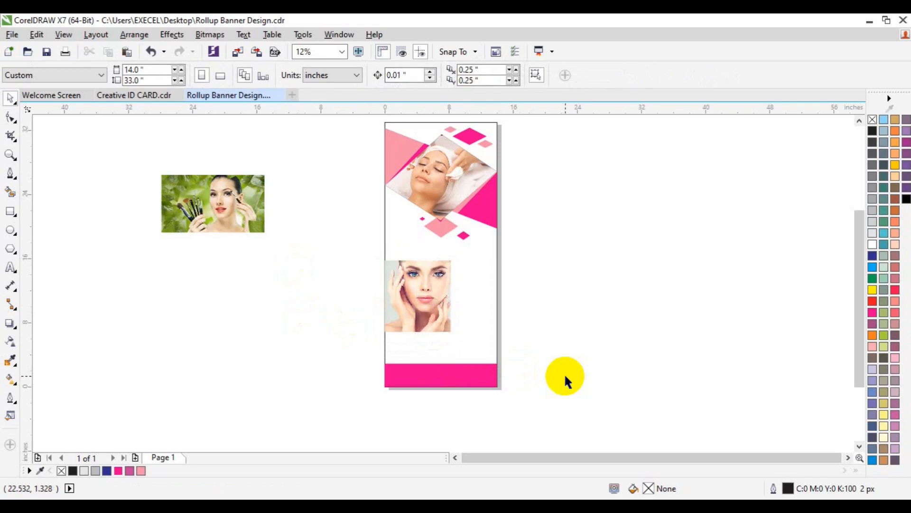
Add the heading text "ABOUT US" above the lower portrait near the banner's left edge, at 72 pt
left_click(10, 268)
left_click(392, 236)
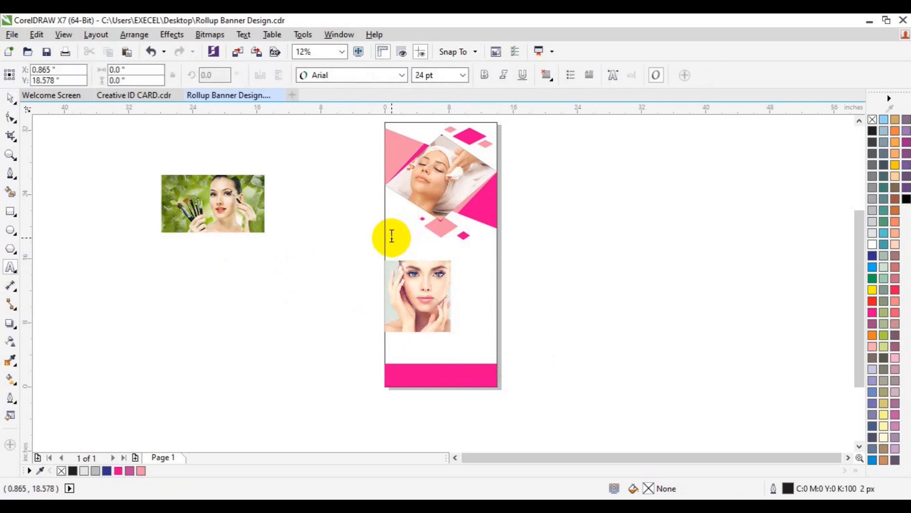
type("BE")
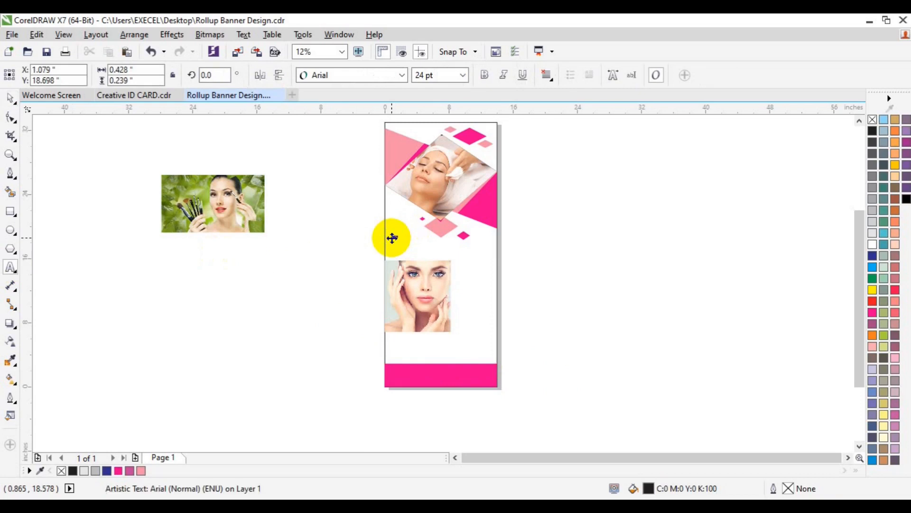
type("OUT")
left_click(465, 77)
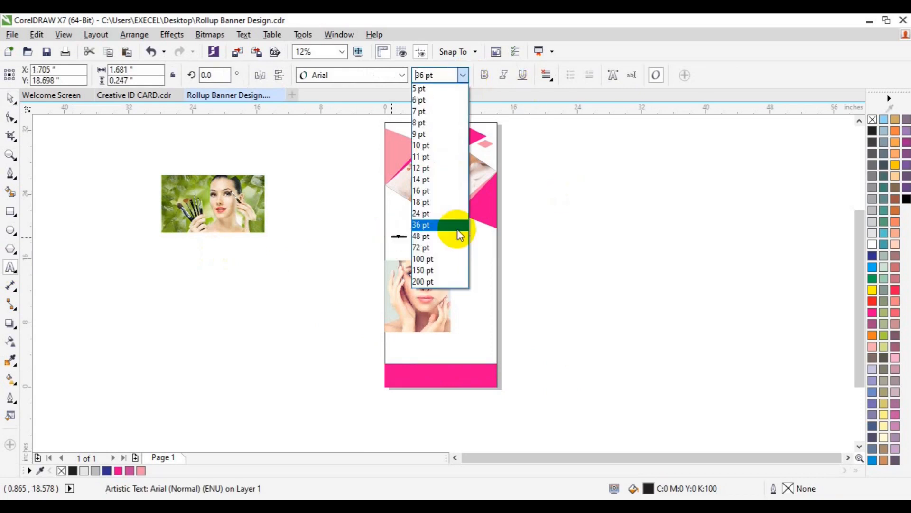
left_click(451, 251)
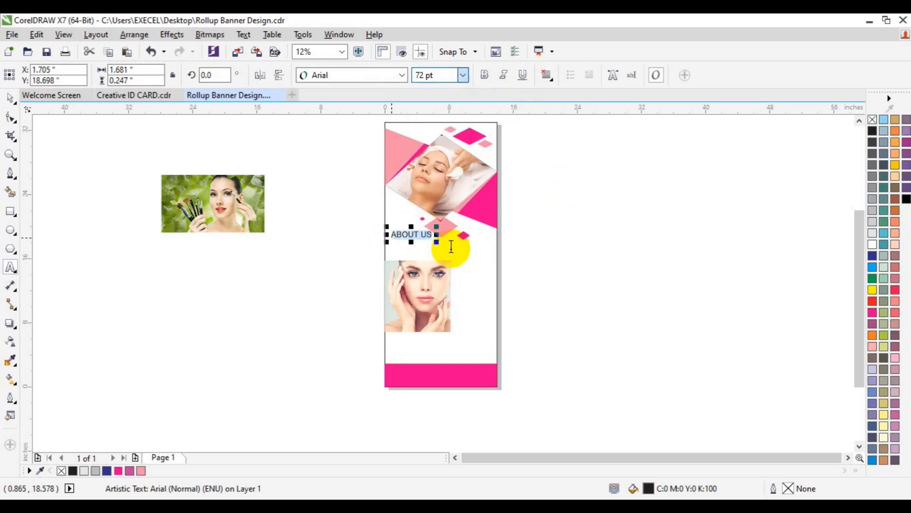
Set the "ABOUT US" heading in the Bebas font and fill it with magenta
left_click(402, 78)
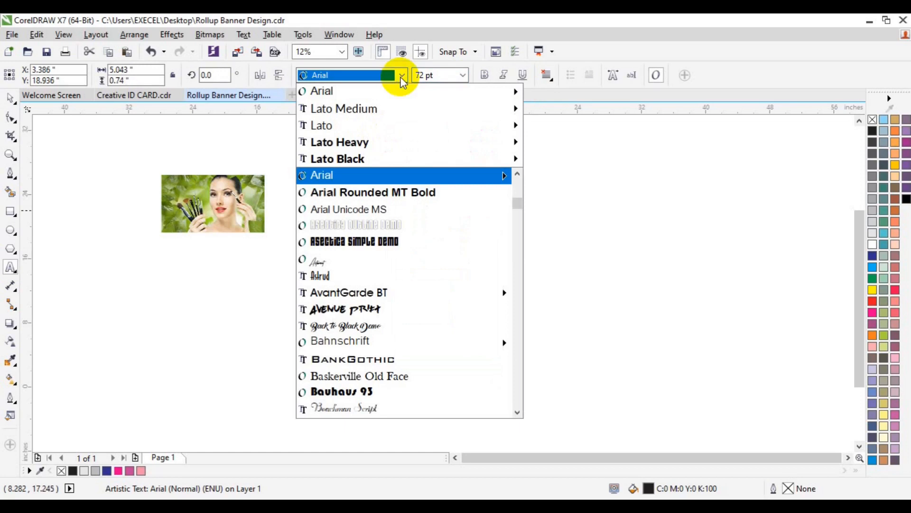
type("ba")
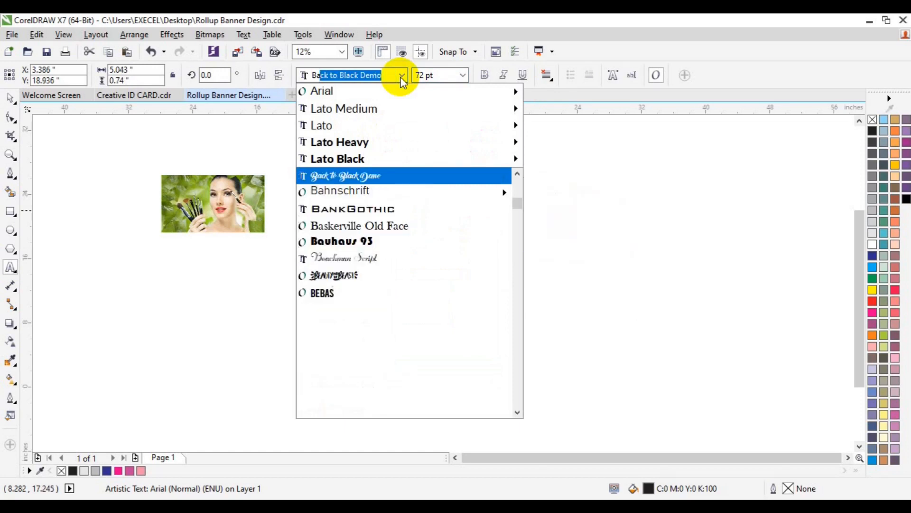
left_click(333, 293)
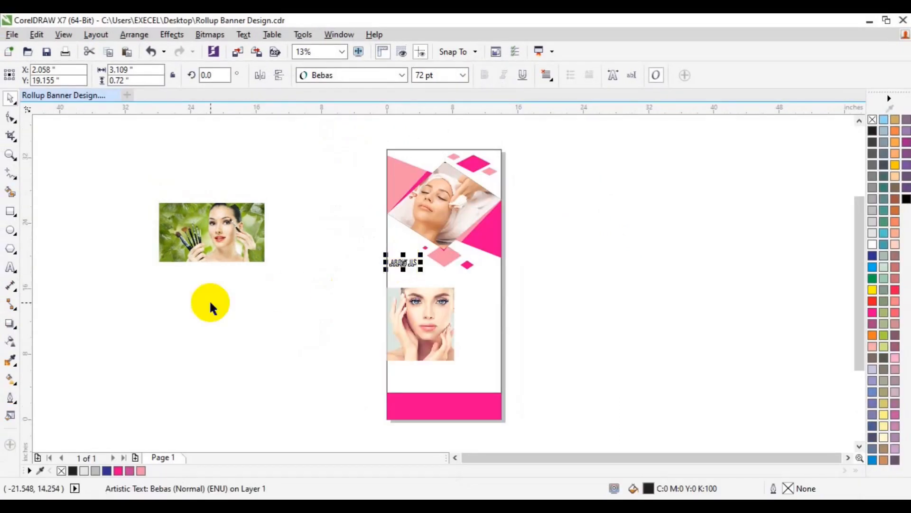
left_click(11, 155)
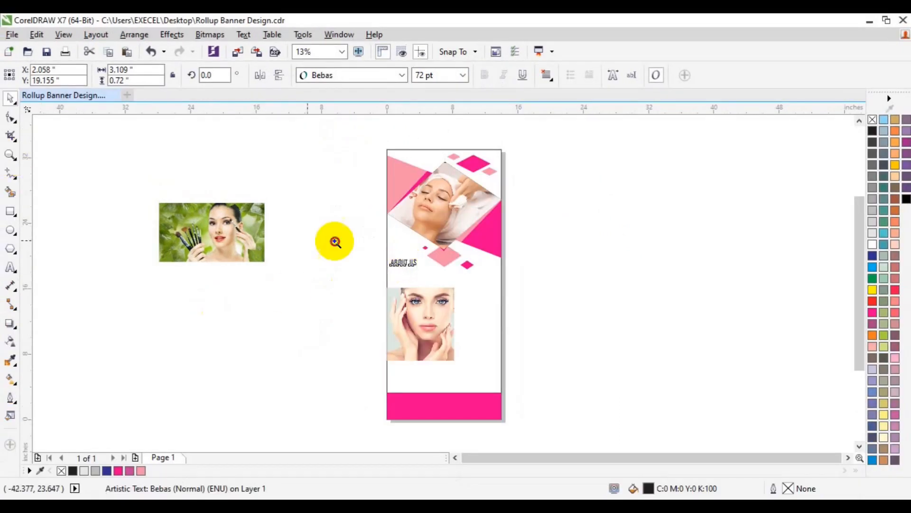
left_click(420, 275)
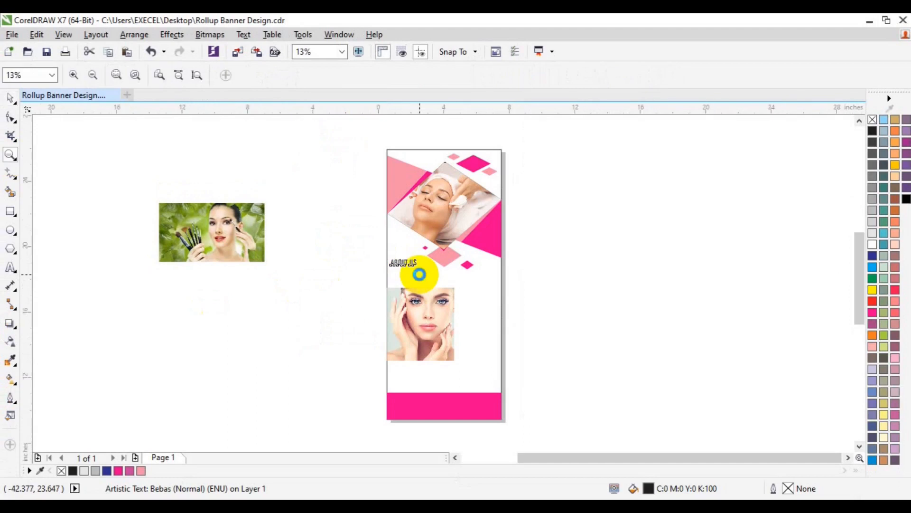
key("space")
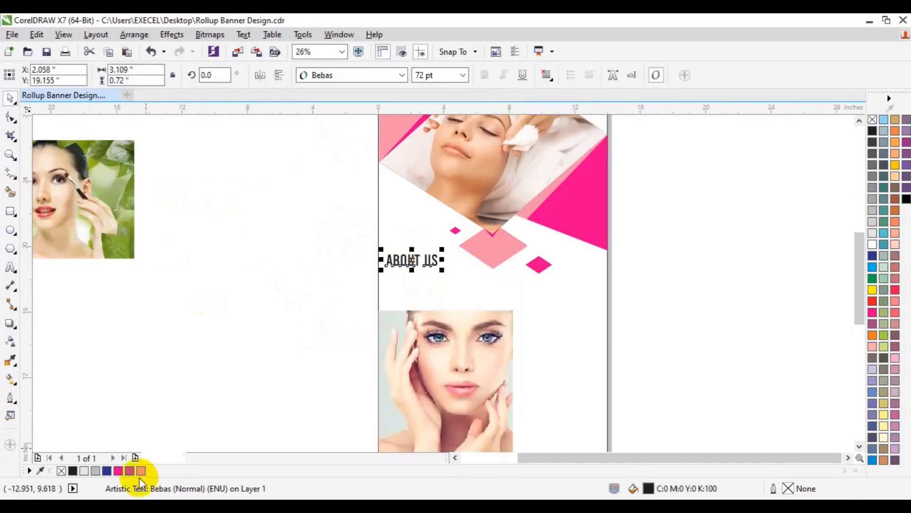
left_click(119, 471)
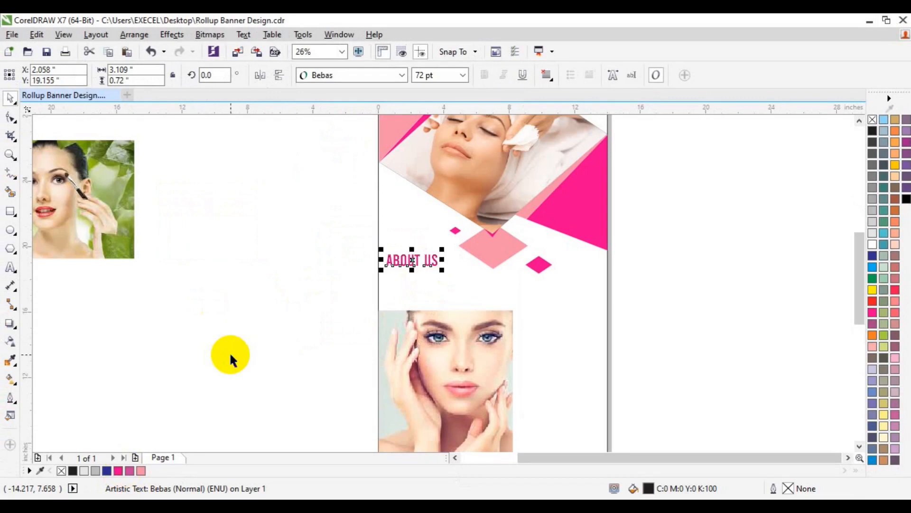
Add a paragraph text frame about 12.25 × 1.76 in under the heading, filled with Lorem ipsum text at 36 pt
left_click(11, 269)
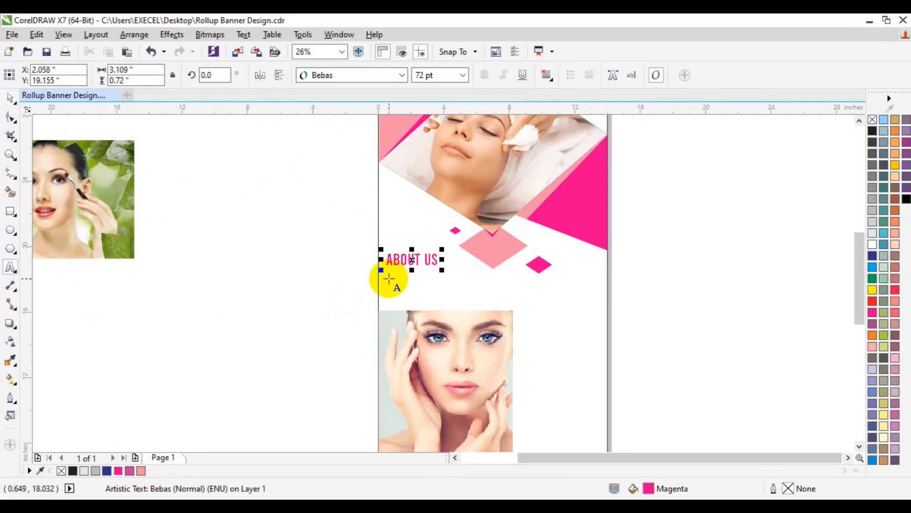
left_click(463, 300)
left_click_drag(463, 299, 589, 308)
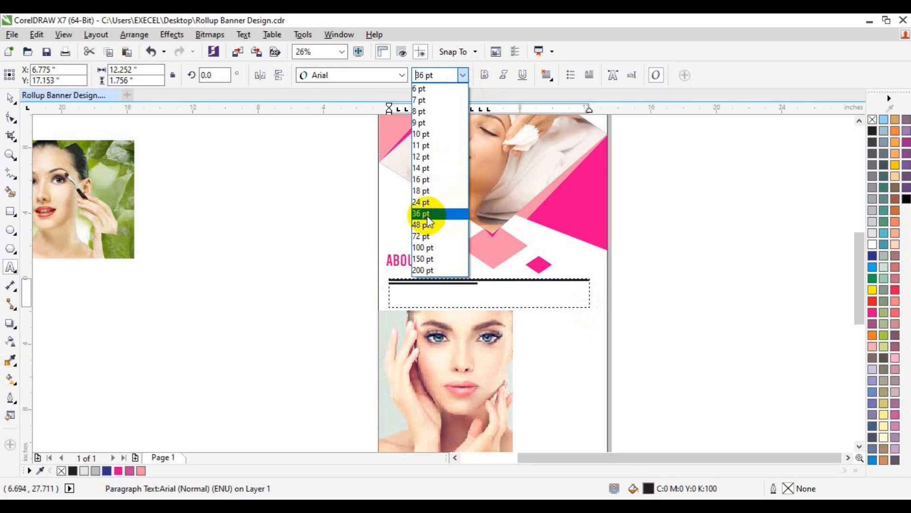
left_click(424, 214)
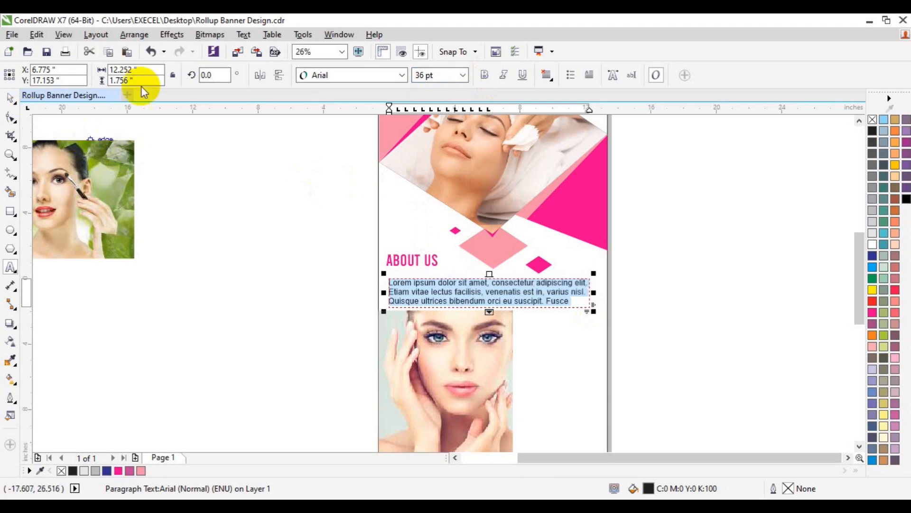
Try the Lato Medium font on the Lorem ipsum paragraph and undo the change
left_click(402, 75)
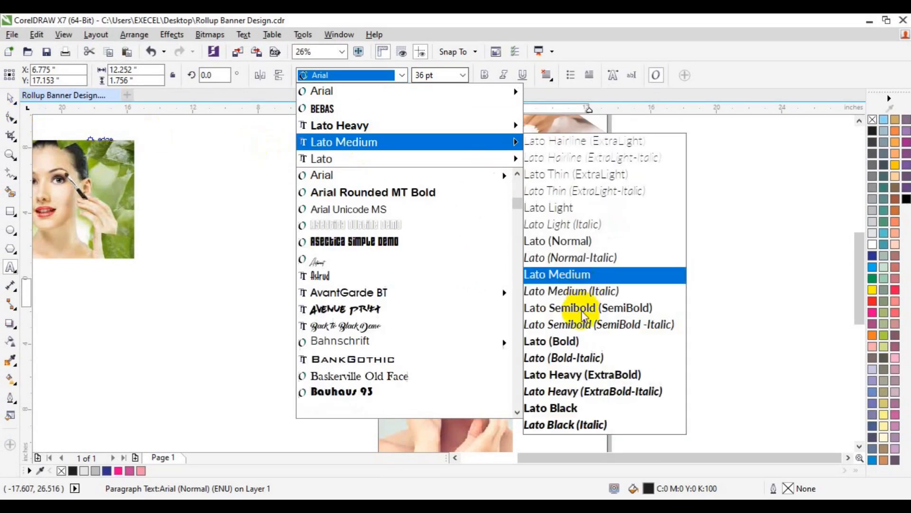
left_click(574, 275)
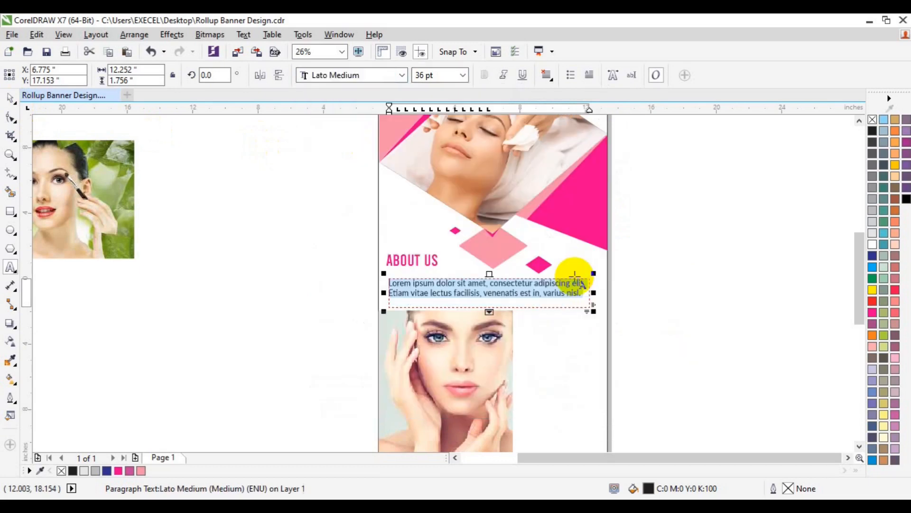
key("ctrl+z")
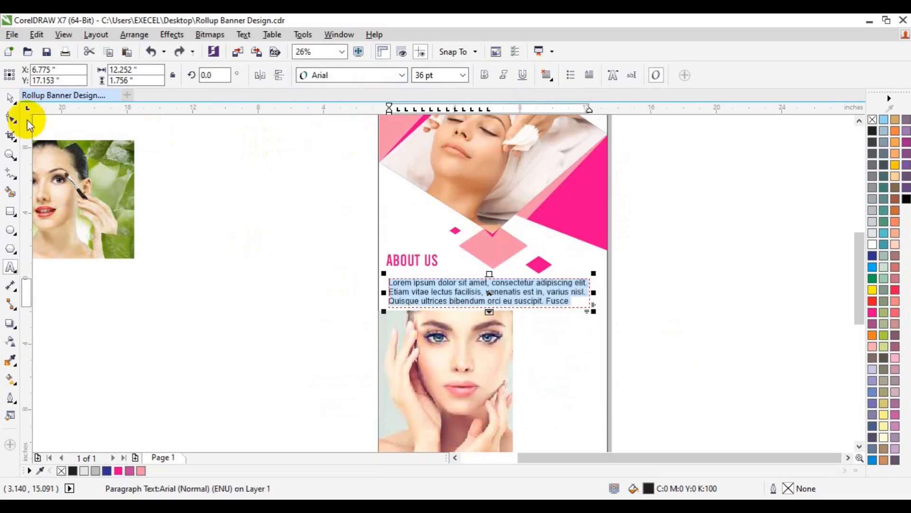
Move the Lorem ipsum paragraph closer to the "ABOUT US" heading and align their left edges
left_click(10, 100)
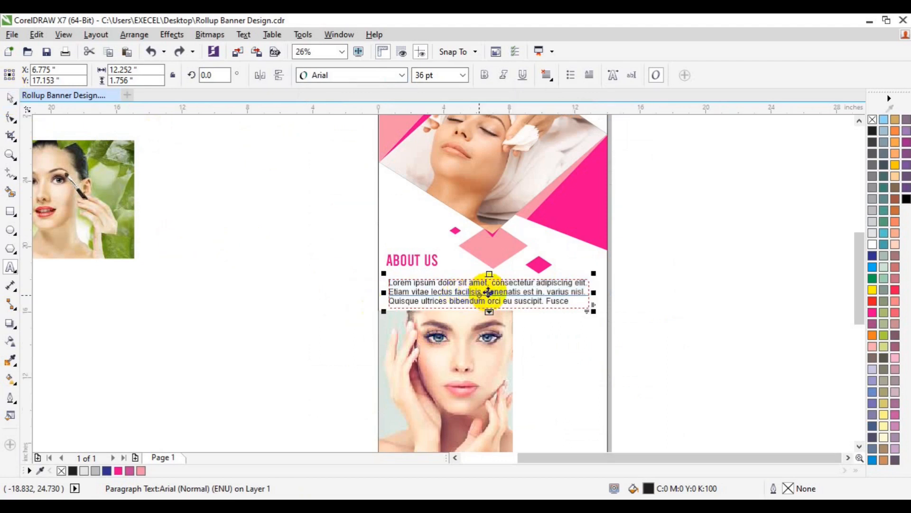
left_click_drag(488, 295, 484, 292)
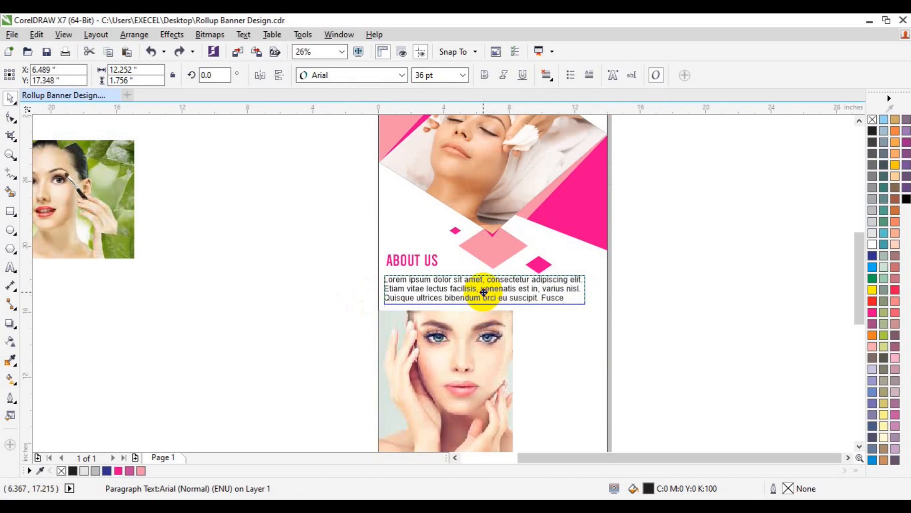
left_click(411, 261, "shift")
key("l")
left_click(315, 291)
Place a copy of the Lorem ipsum paragraph outside the page, to the right of the banner
left_click(468, 291)
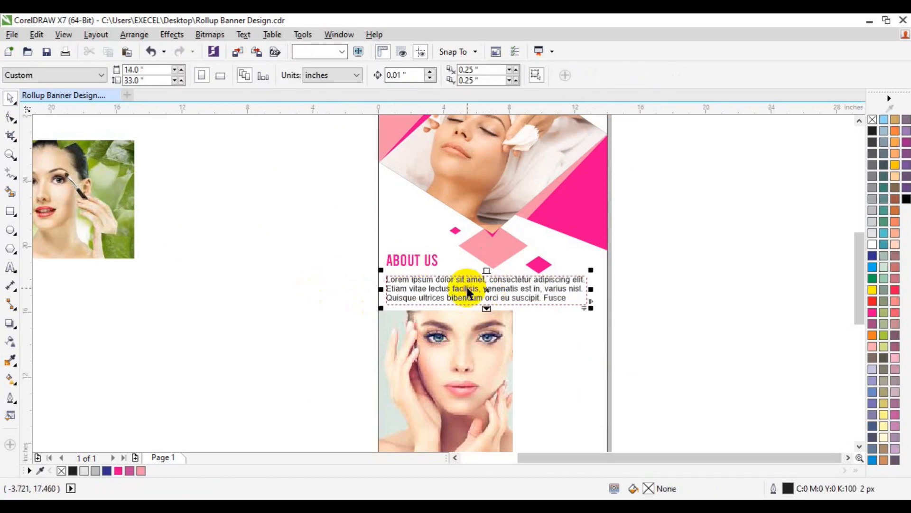
left_click_drag(467, 291, 725, 270)
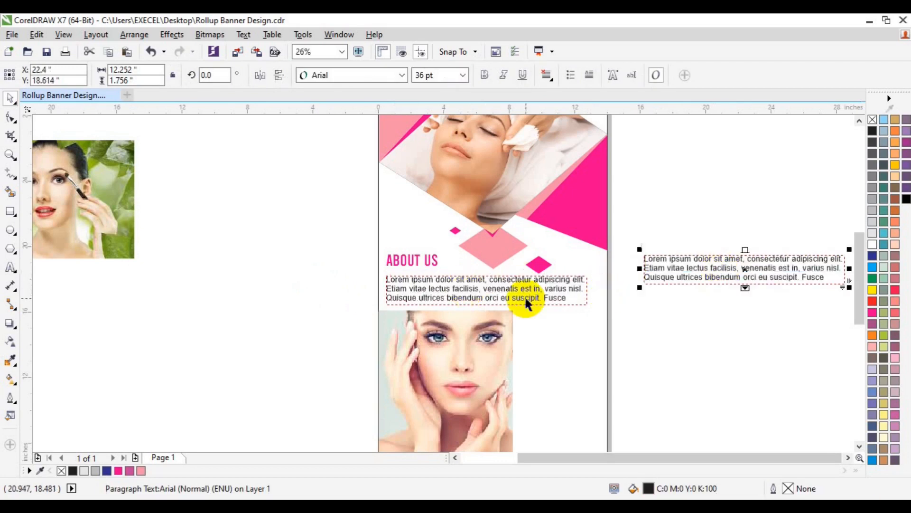
Draw a straight horizontal line about 1.76 in long directly beneath the "ABOUT US" heading, starting at its left end
left_click(335, 295)
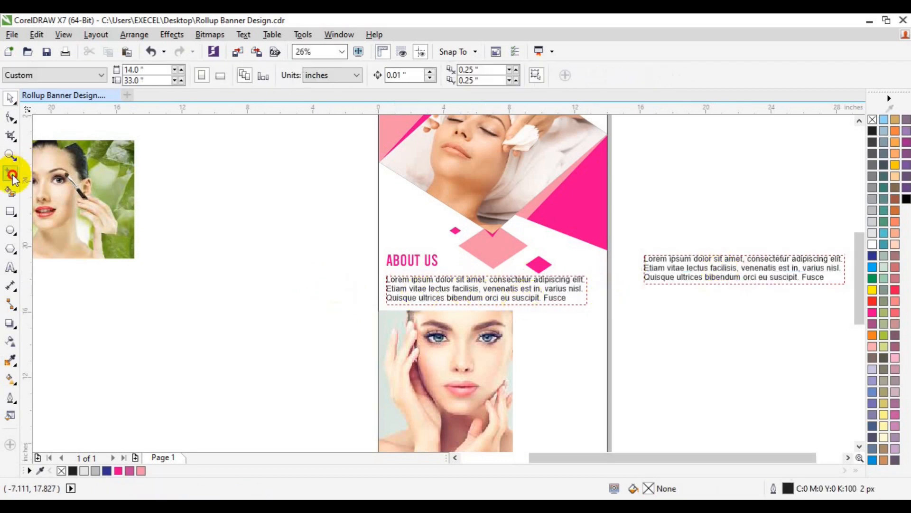
left_click(12, 178)
left_click(67, 231)
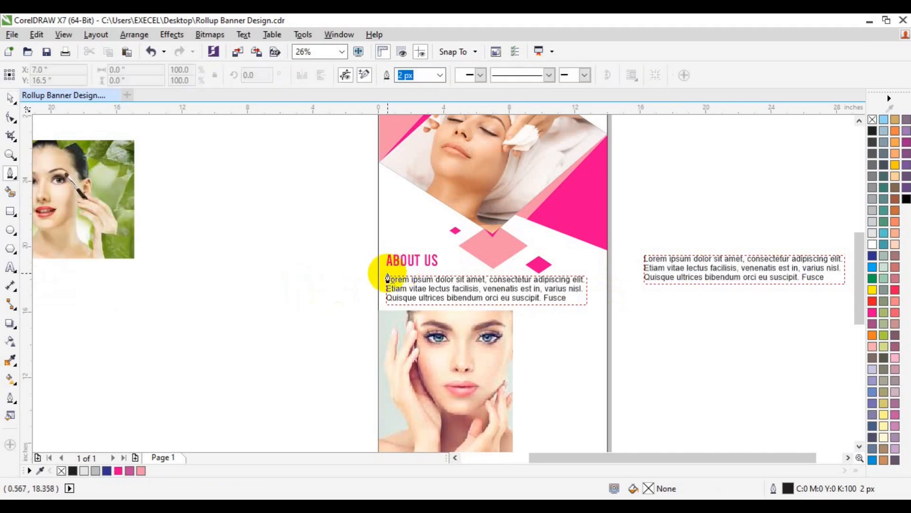
left_click(386, 266)
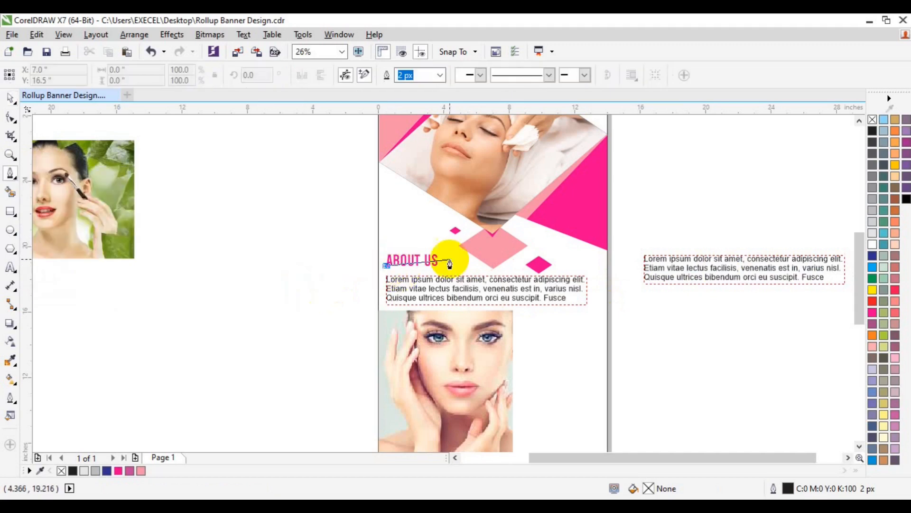
double_click(418, 266)
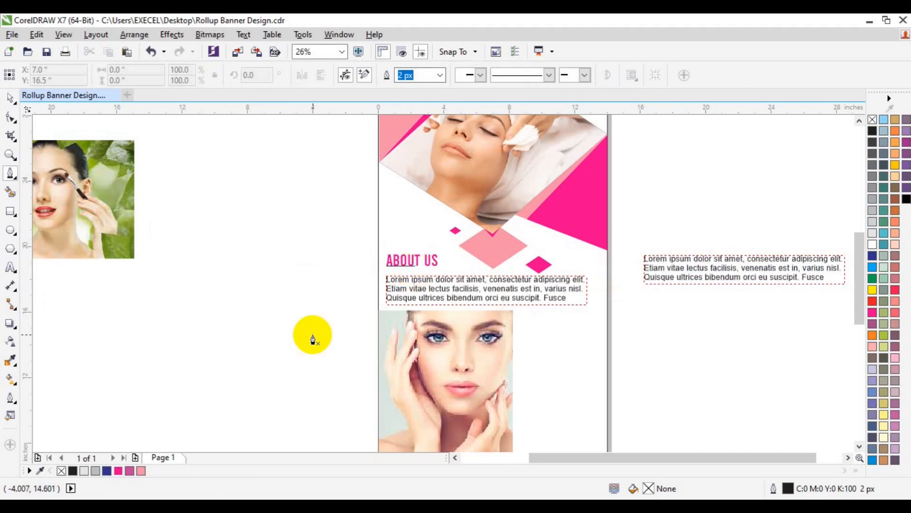
key("space")
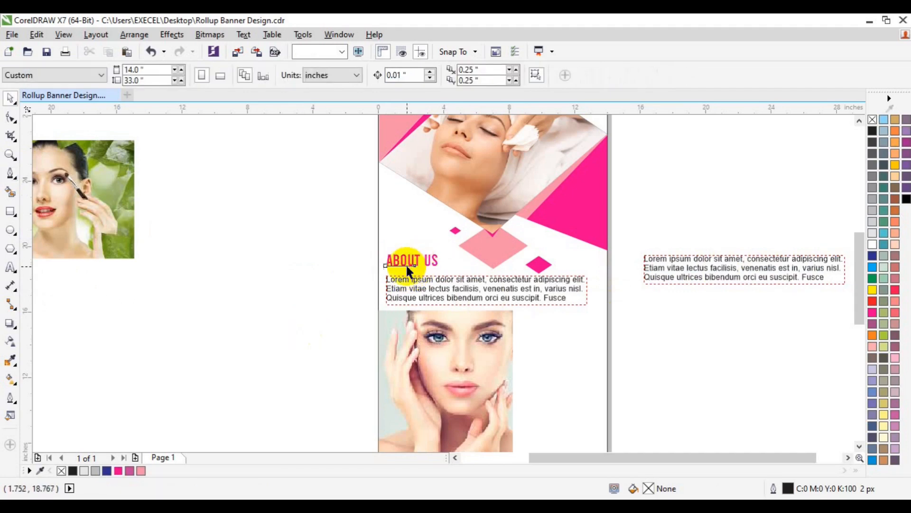
Set the heading underline's outline width to 20 px and colour it light pink (C0 M54 Y15 K0)
left_click(407, 268)
left_click(418, 76)
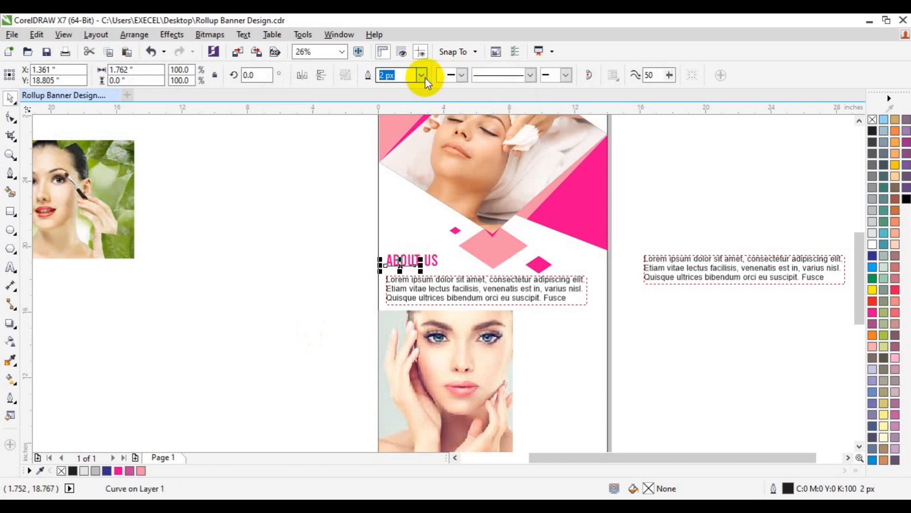
left_click(422, 75)
left_click(398, 145)
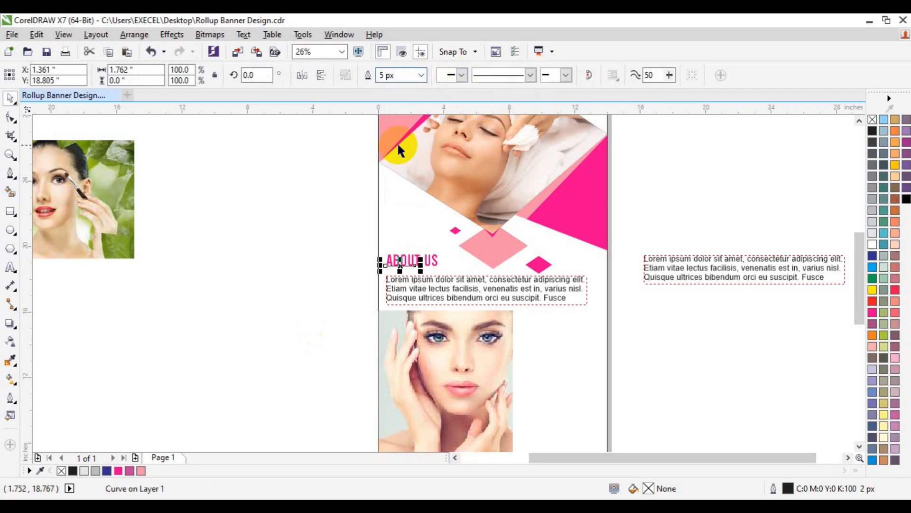
left_click(421, 75)
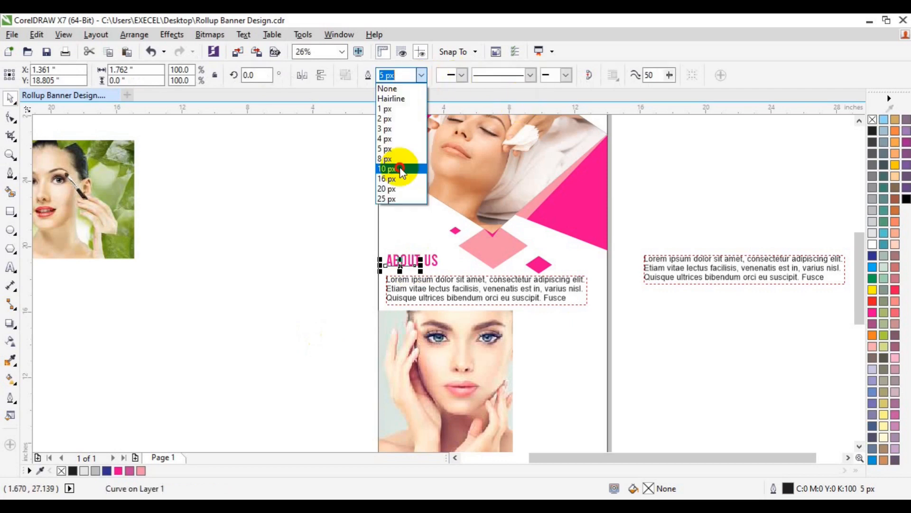
left_click(397, 174)
left_click(421, 75)
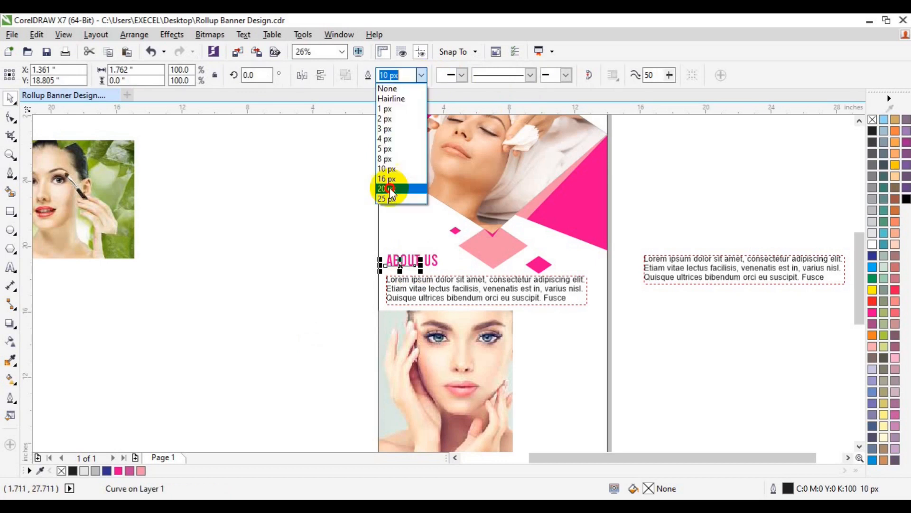
left_click(389, 189)
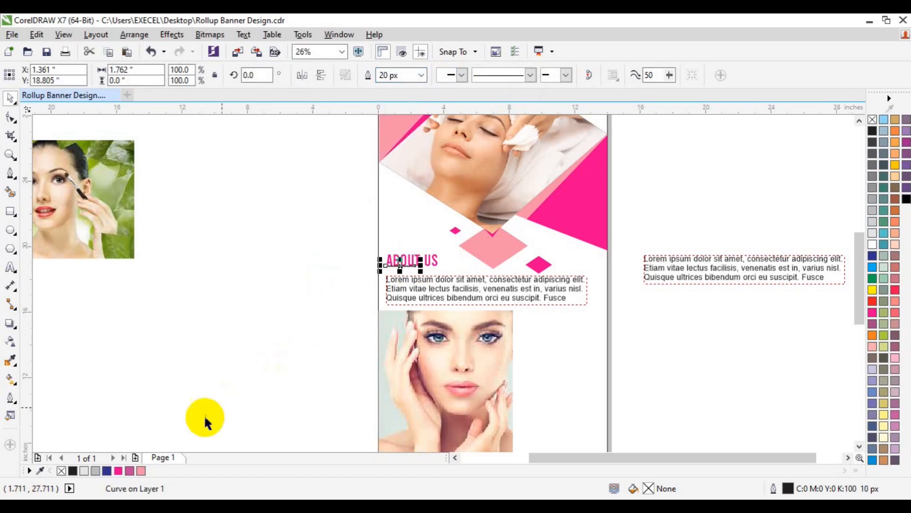
left_click_drag(141, 471, 408, 260)
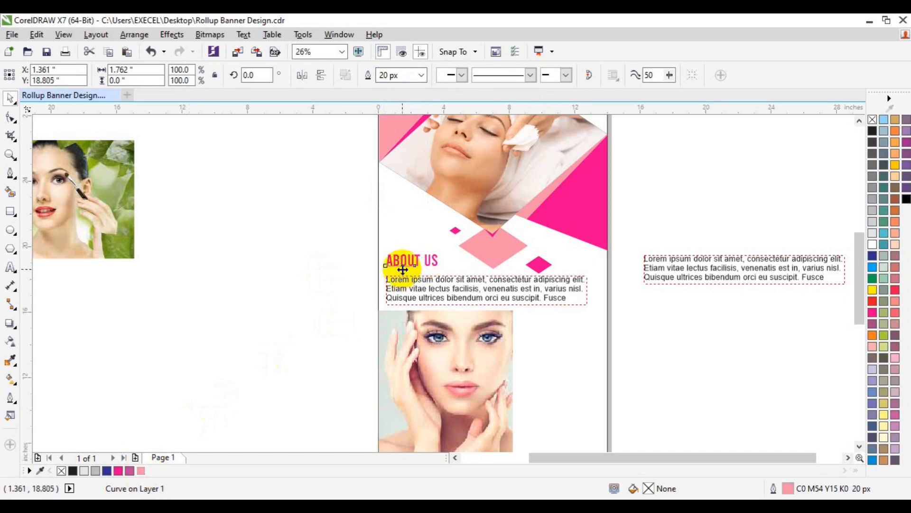
left_click(333, 290)
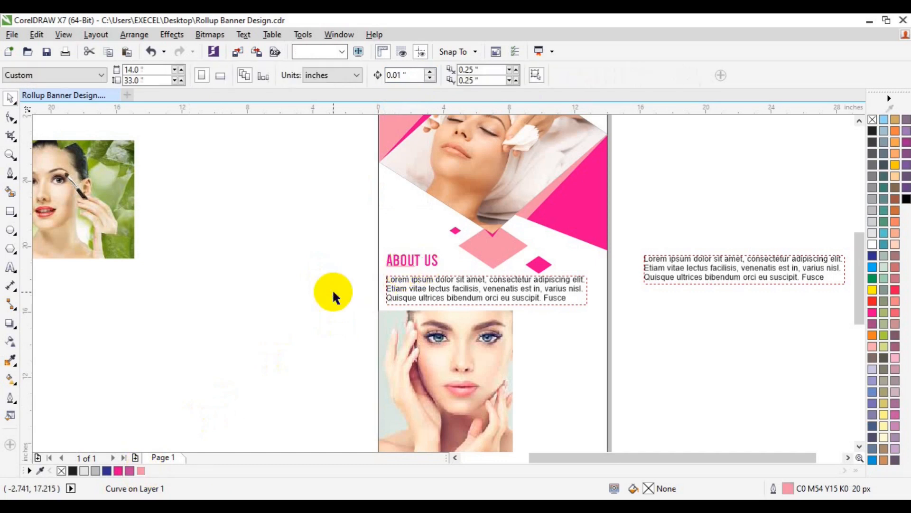
Raise the "ABOUT US" heading slightly above its underline and align the left edges of both
left_click(405, 259)
left_click_drag(405, 258, 404, 256)
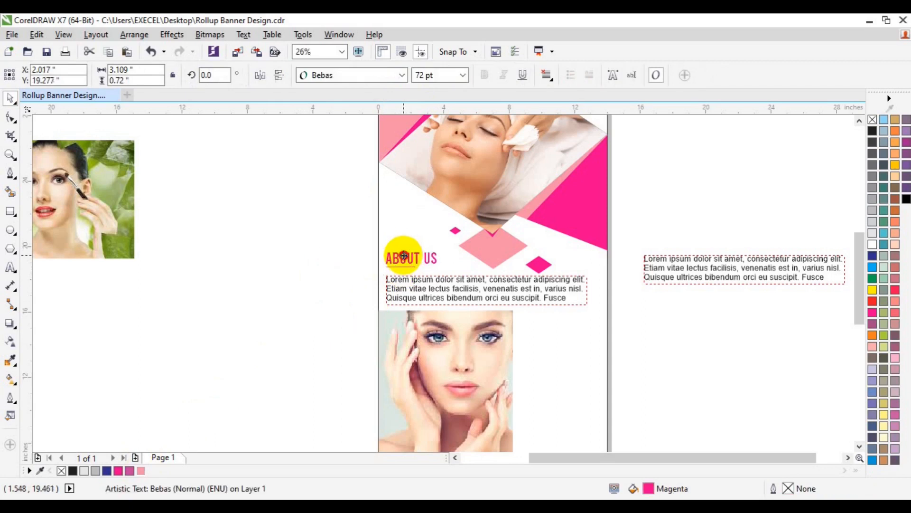
left_click_drag(341, 229, 445, 281)
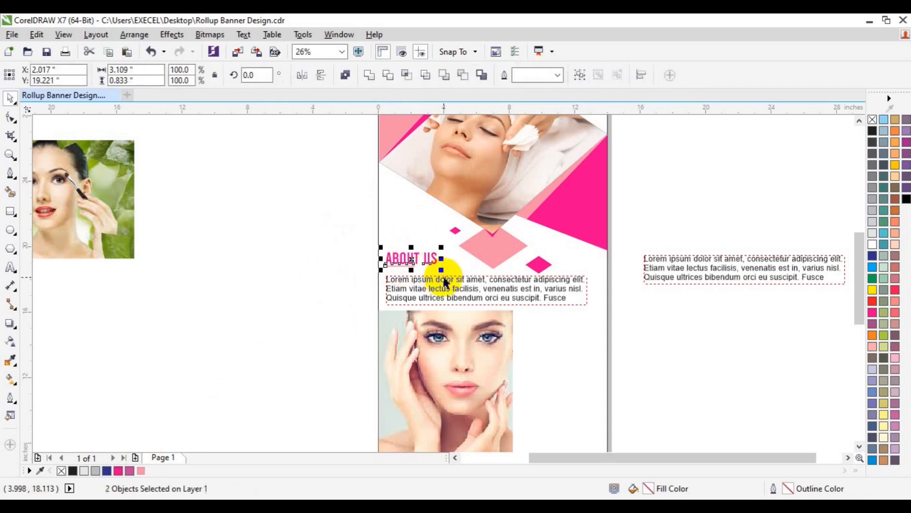
left_click(320, 259)
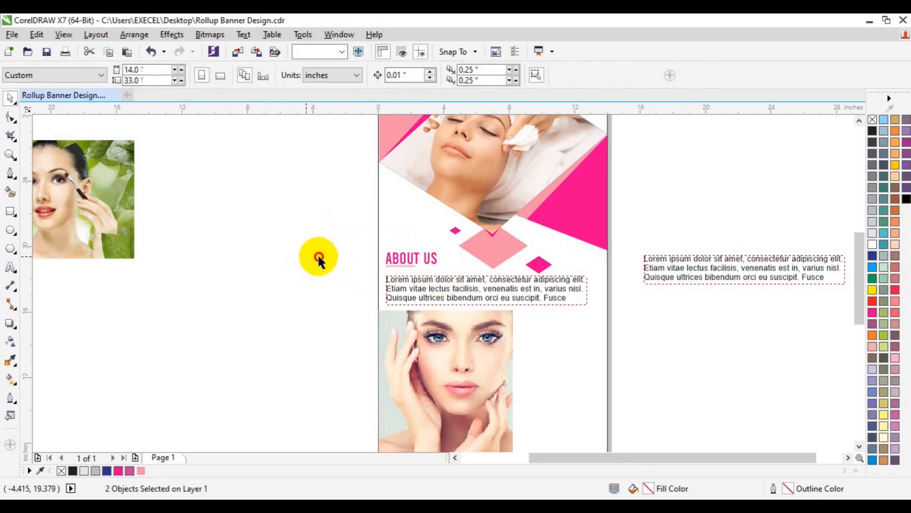
Thicken the pink underline beneath "ABOUT US" to an outline width of 25 px
left_click(398, 265)
left_click(421, 76)
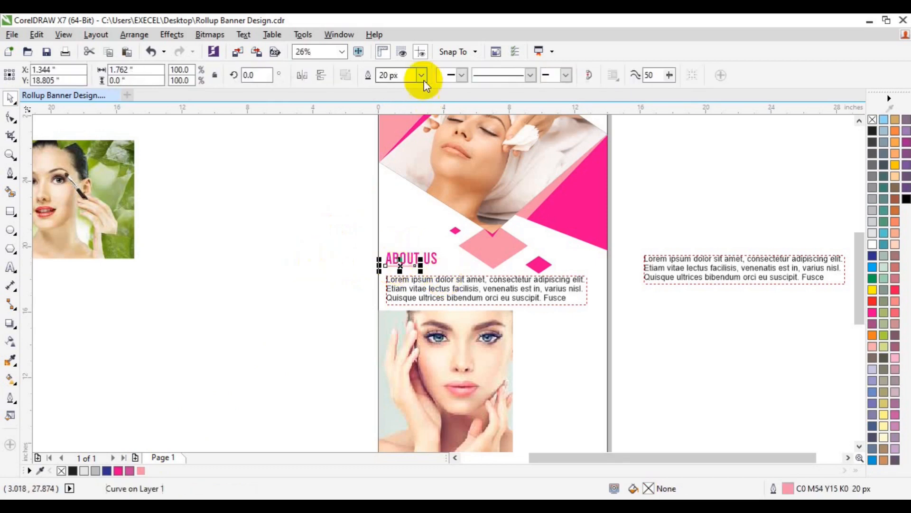
left_click(397, 198)
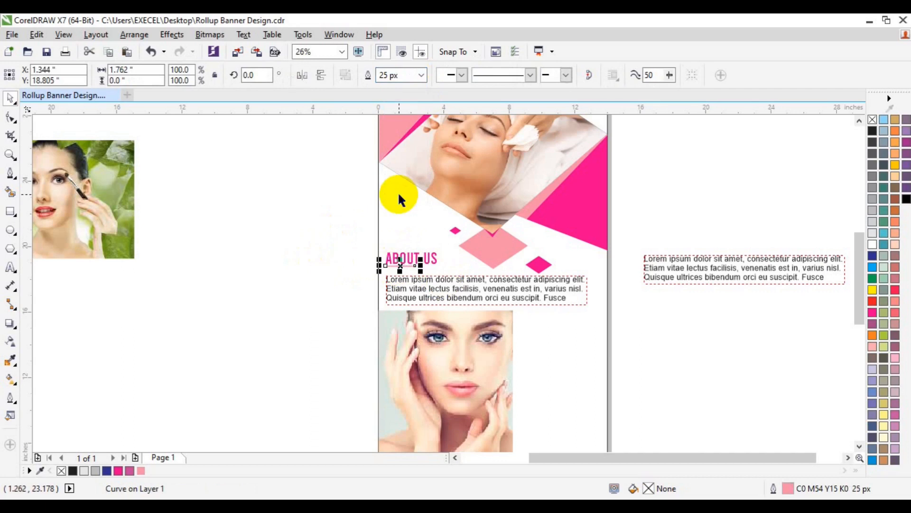
Group the "ABOUT US" heading with its underline and align the group's left edge with the paragraph below
left_click(402, 257, "shift")
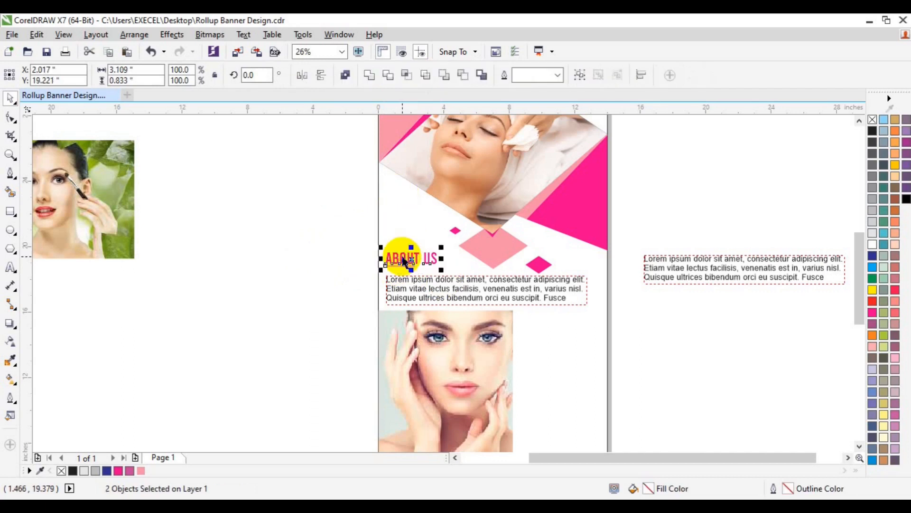
key("ctrl+g")
left_click(418, 281, "shift")
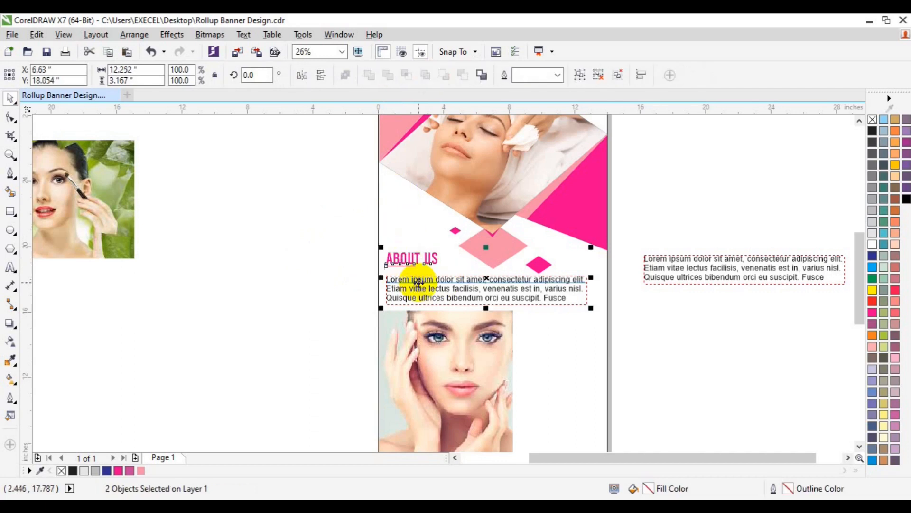
left_click(346, 281)
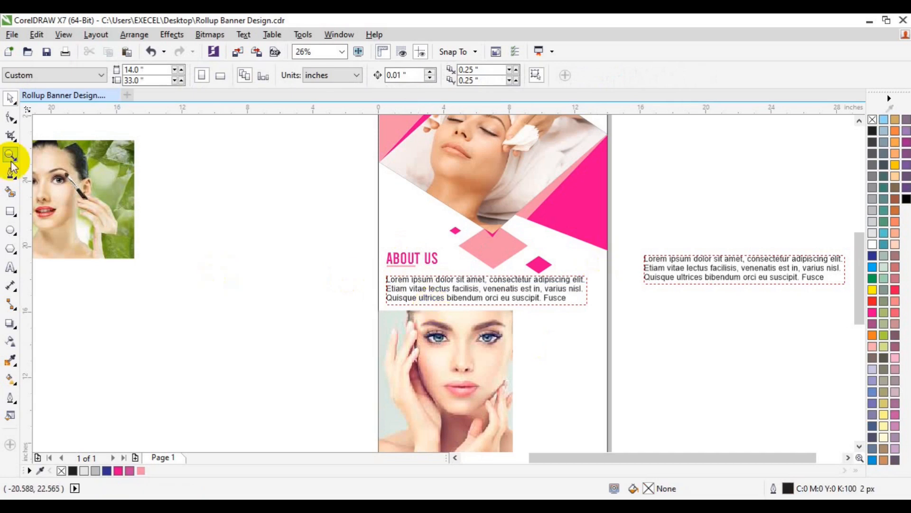
Place a copy of the underlined "ABOUT US" heading in the blank area to the right of the portrait photo
left_click(860, 446)
left_click(860, 446)
left_click(861, 445)
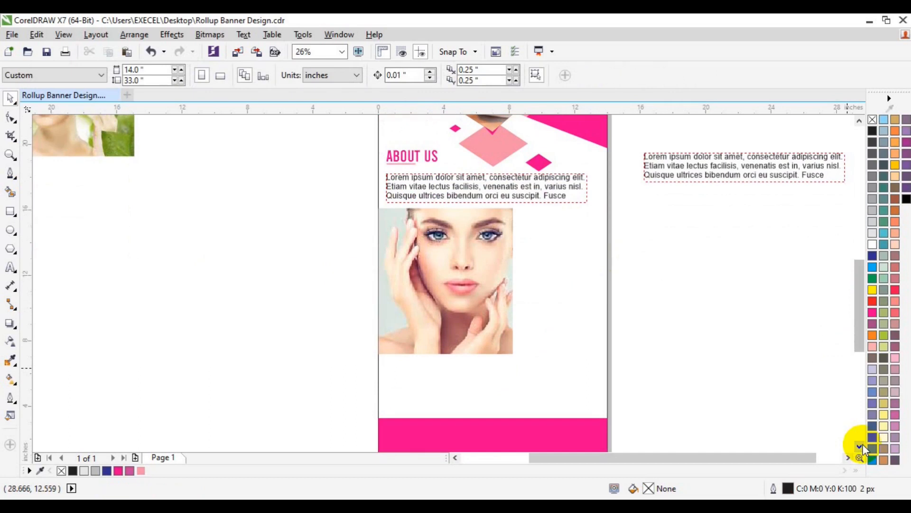
left_click(411, 157)
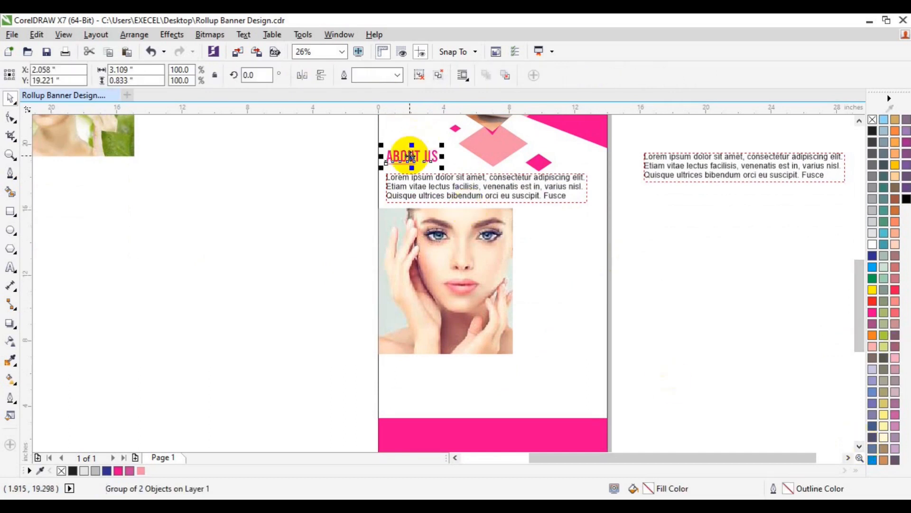
left_click_drag(407, 152, 557, 232)
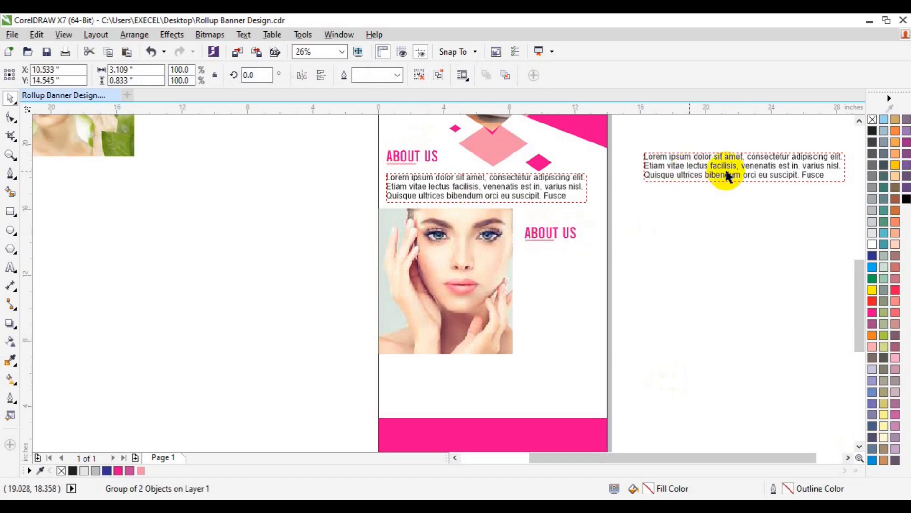
Move the spare Lorem ipsum paragraph under the copied heading and resize its frame to about 4.88 × 3.26 in
key("Tab")
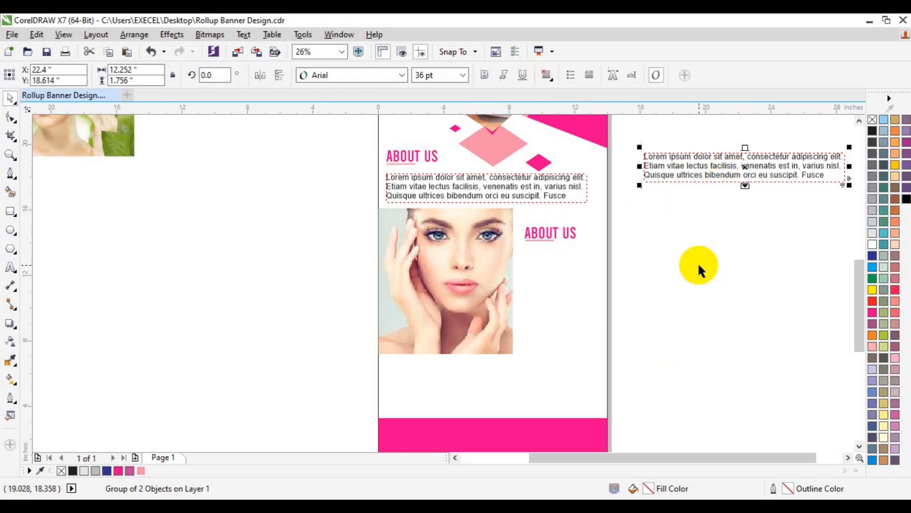
left_click_drag(745, 168, 623, 265)
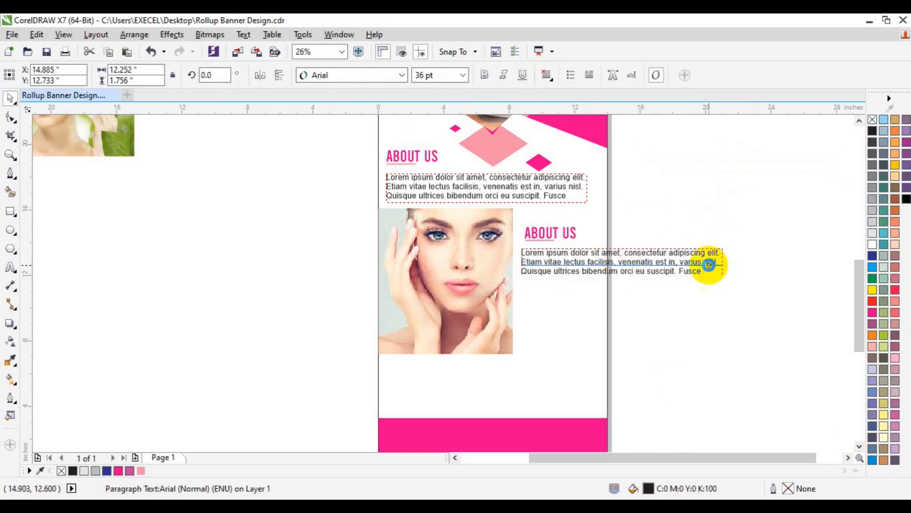
left_click_drag(724, 263, 561, 306)
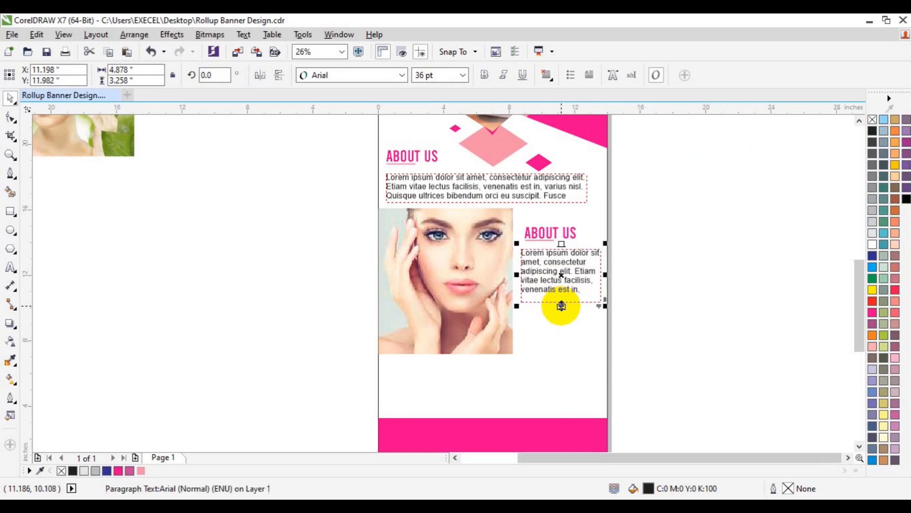
Compare left and full justification on the narrow Lorem ipsum paragraph beside the portrait, and apply Full Justify
left_click(547, 75)
left_click(575, 150)
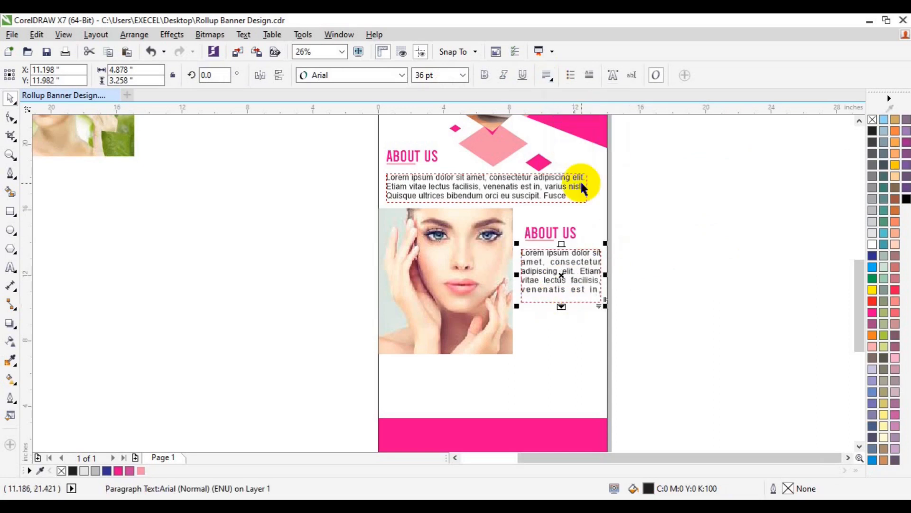
left_click(548, 77)
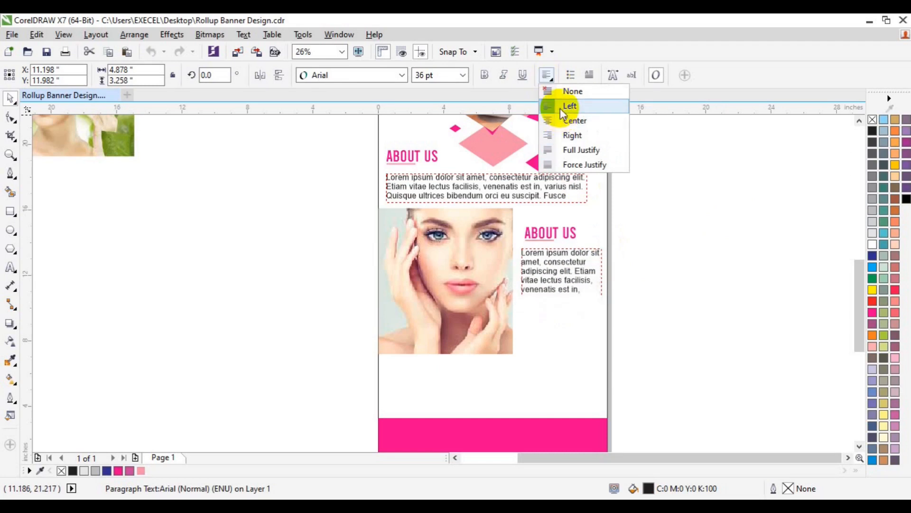
left_click(560, 108)
left_click(550, 79)
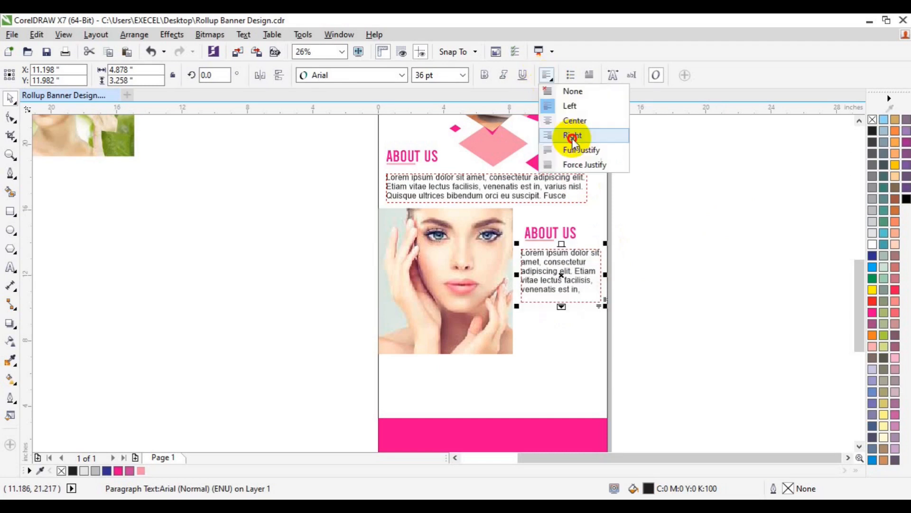
left_click(574, 149)
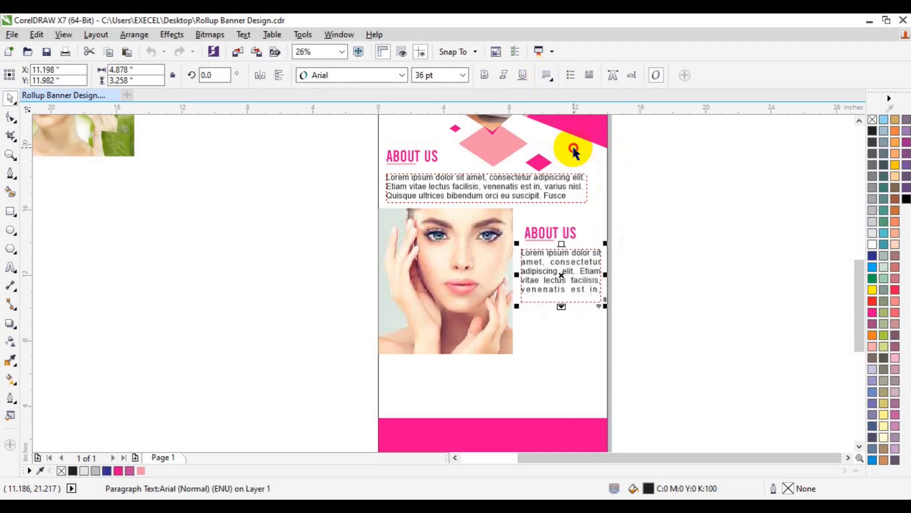
Change the text of the copied heading beside the portrait to "WHAT WE DO"
left_click(549, 234)
left_click(10, 267)
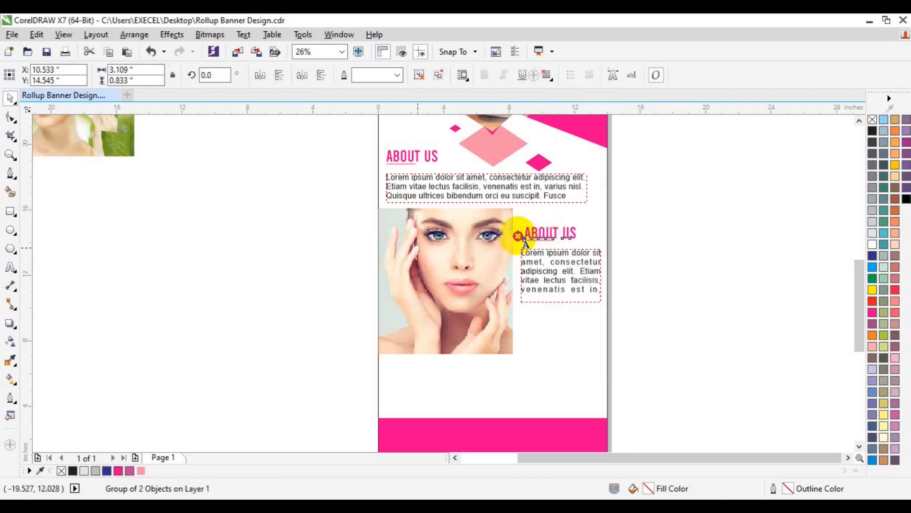
left_click(530, 232)
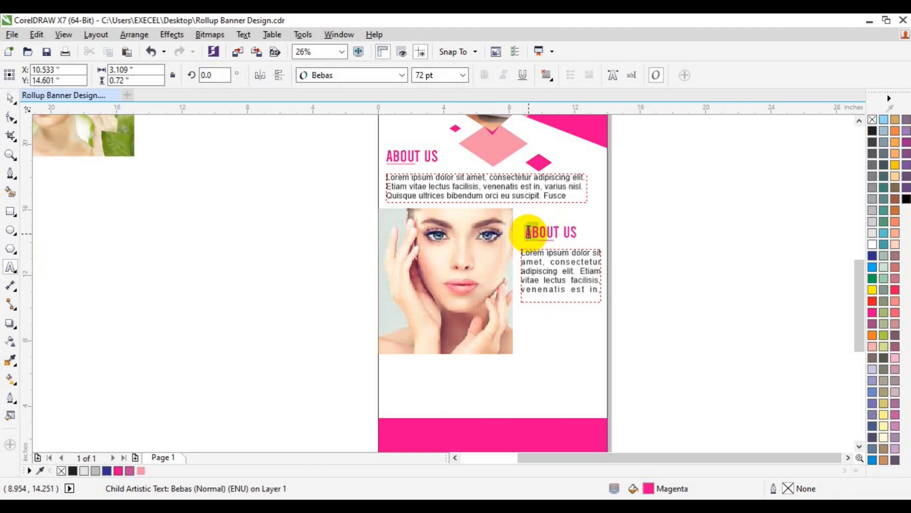
key("shift+Right")
key("shift+Right")
key("shift+Right")
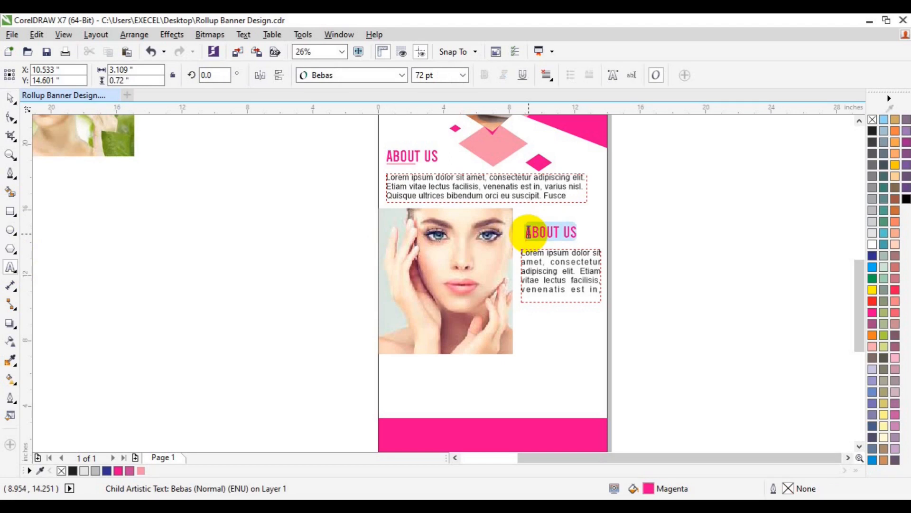
type("WHY")
key("BackSpace")
type("AT WE DO")
left_click(9, 98)
left_click(168, 155)
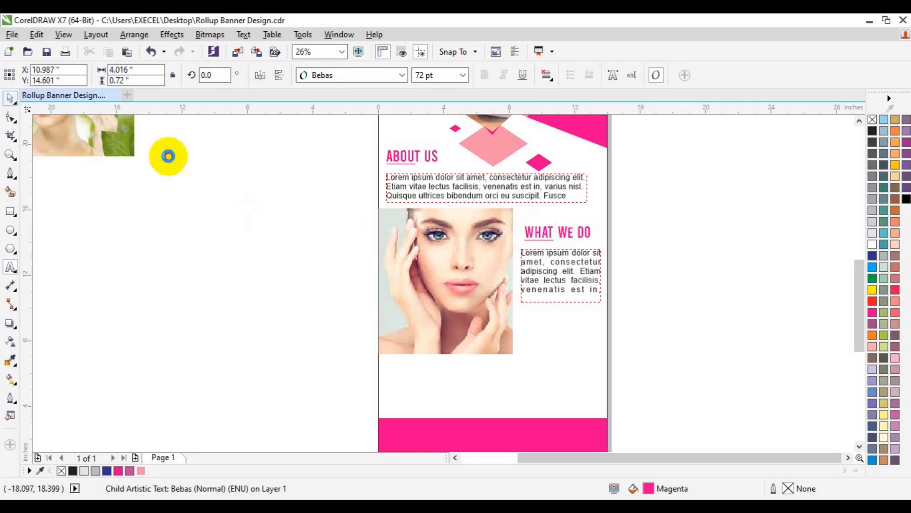
key("Tab")
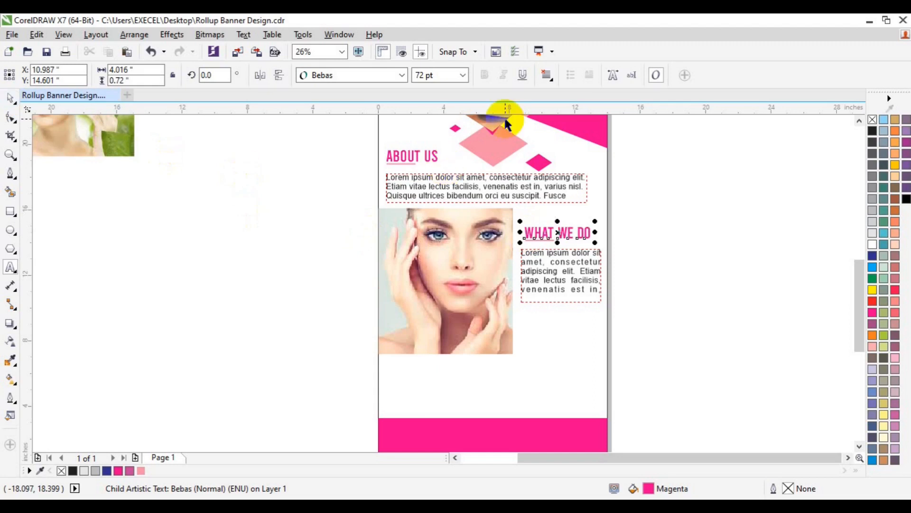
Ungroup the "WHAT WE DO" heading, lengthen its underline to about 2.25 in, and group the line with the text again
left_click(623, 166)
left_click(537, 231)
left_click(711, 252)
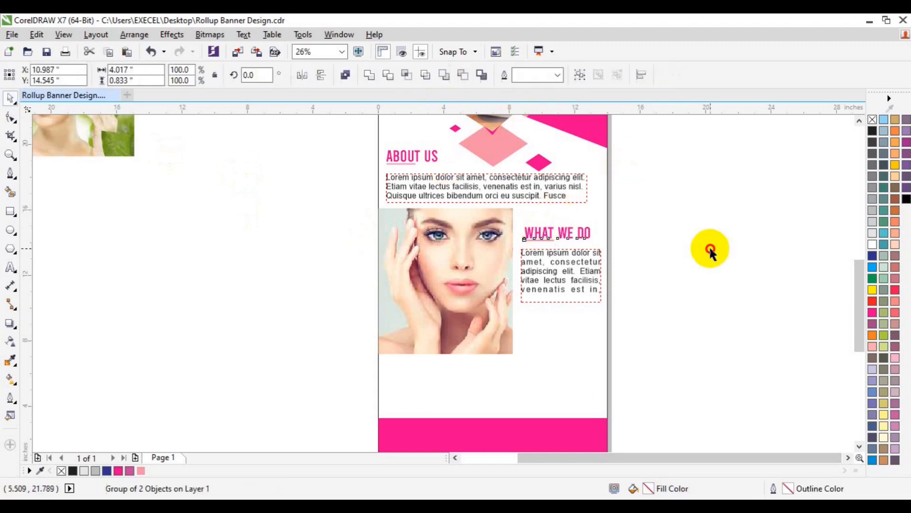
left_click(550, 239)
left_click_drag(559, 240, 568, 240)
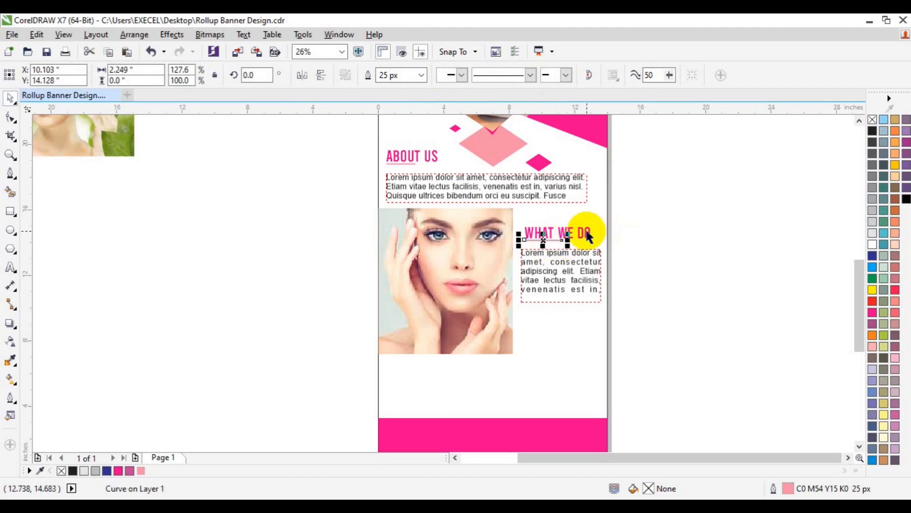
left_click(589, 235, "shift")
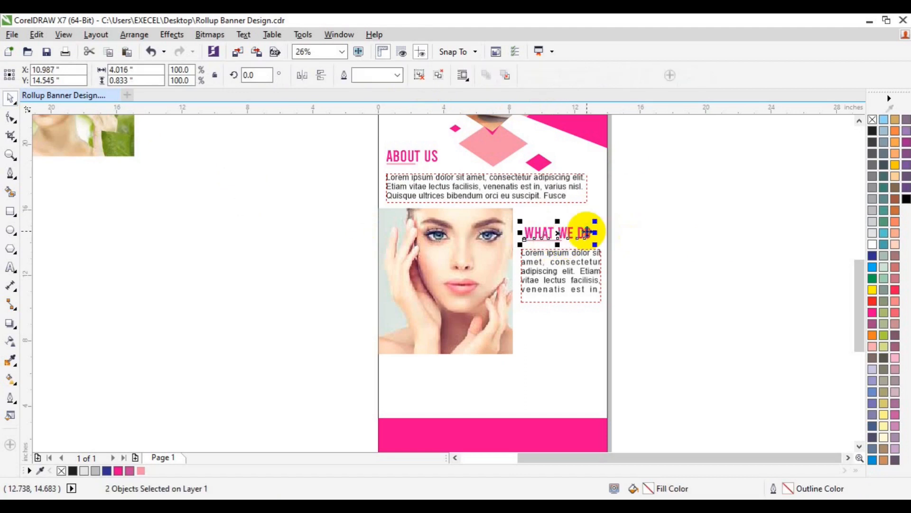
key("ctrl+g")
Left-align the "WHAT WE DO" heading with the paragraph below it and nudge the paragraph up closer to the heading
left_click(558, 264, "shift")
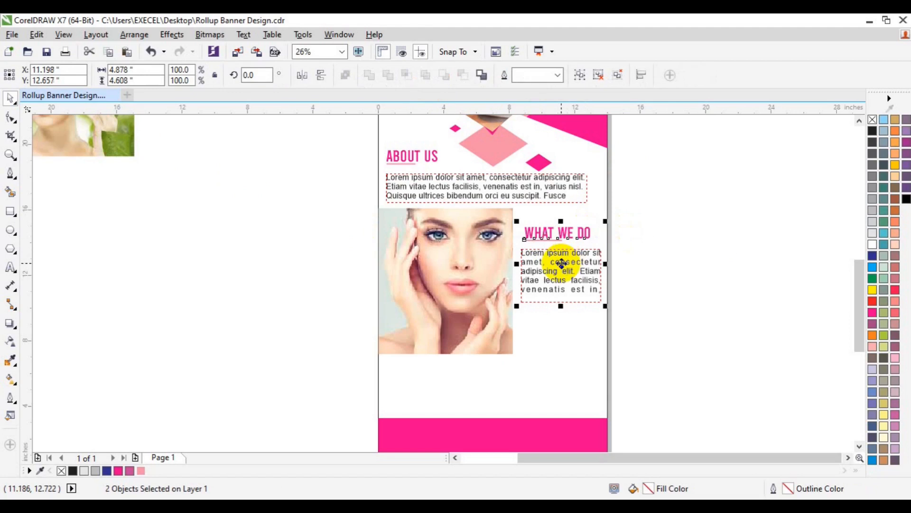
left_click(666, 249)
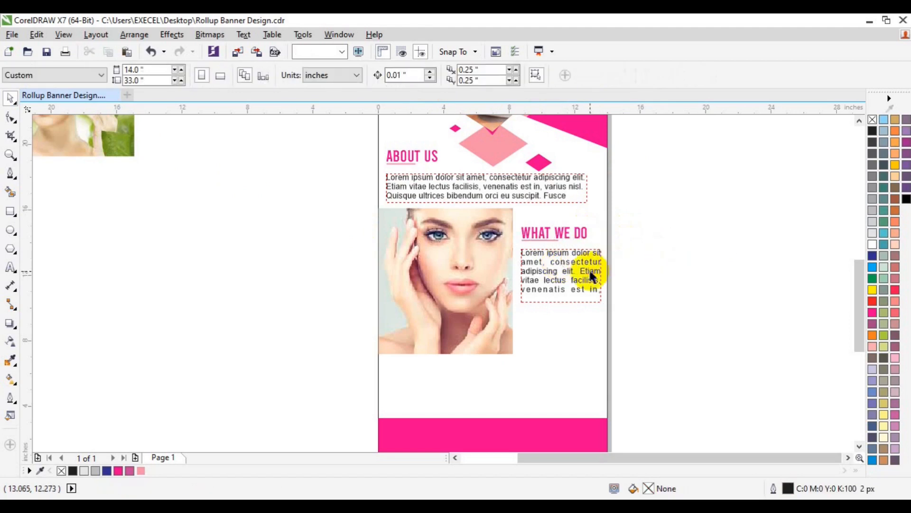
left_click(588, 275)
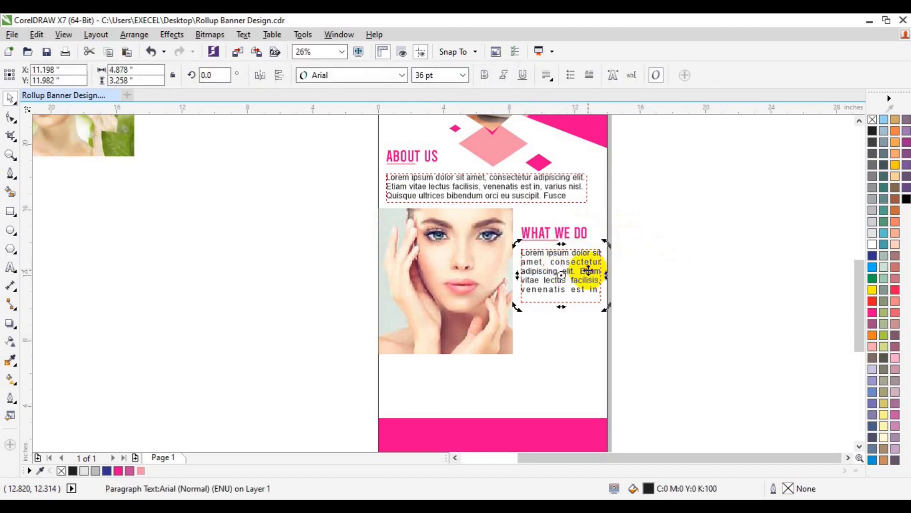
key("Up")
key("Up")
key("Up")
key("Up")
key("Up")
key("Up")
key("Up")
key("Up")
key("Up")
left_click(655, 273)
Place a duplicate of the "WHAT WE DO" heading below the narrow paragraph, then ungroup the copy and delete its underline
left_click(858, 447)
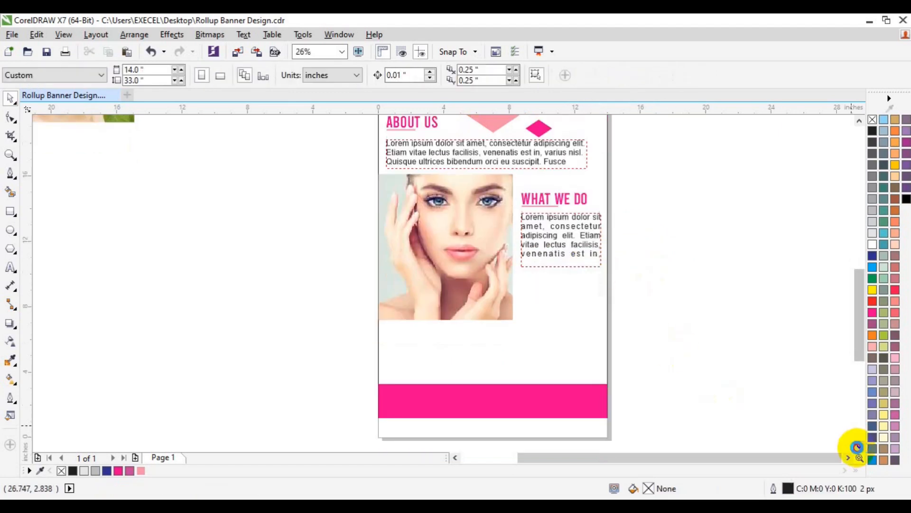
left_click(858, 447)
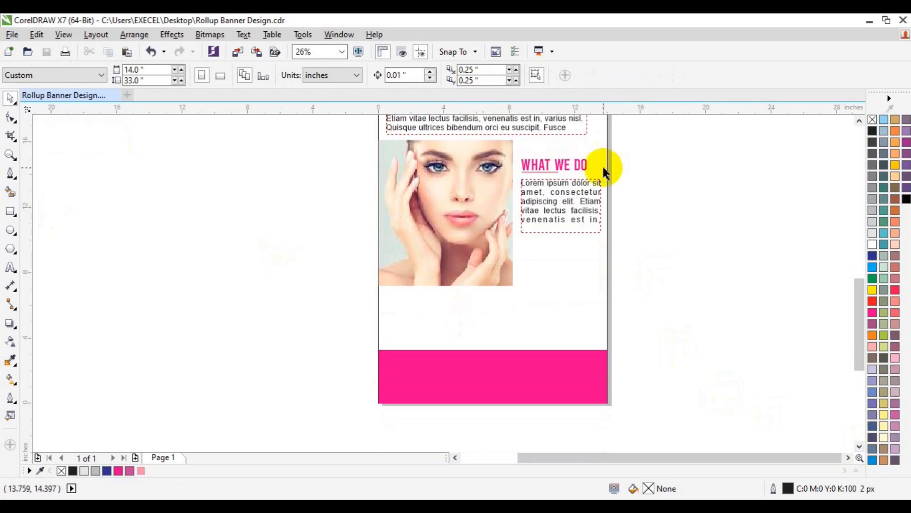
left_click(566, 164)
key("ctrl+d")
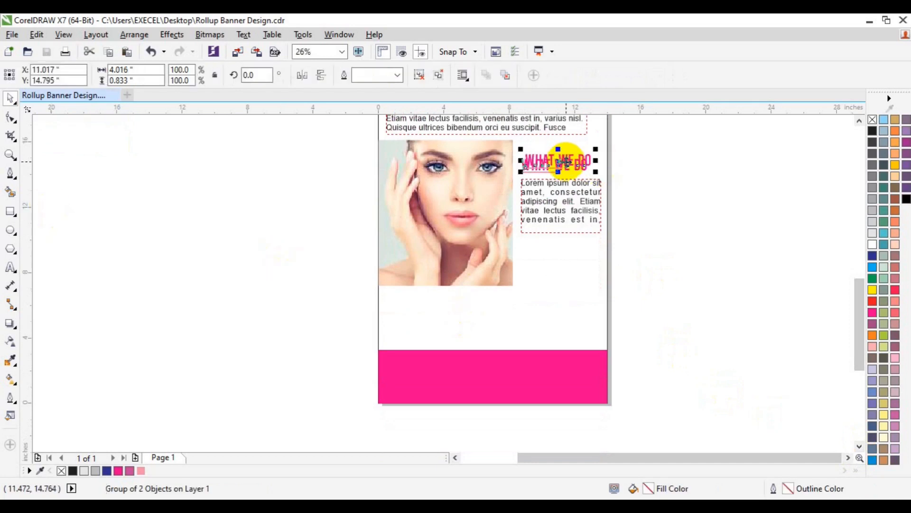
left_click_drag(549, 248, 553, 249)
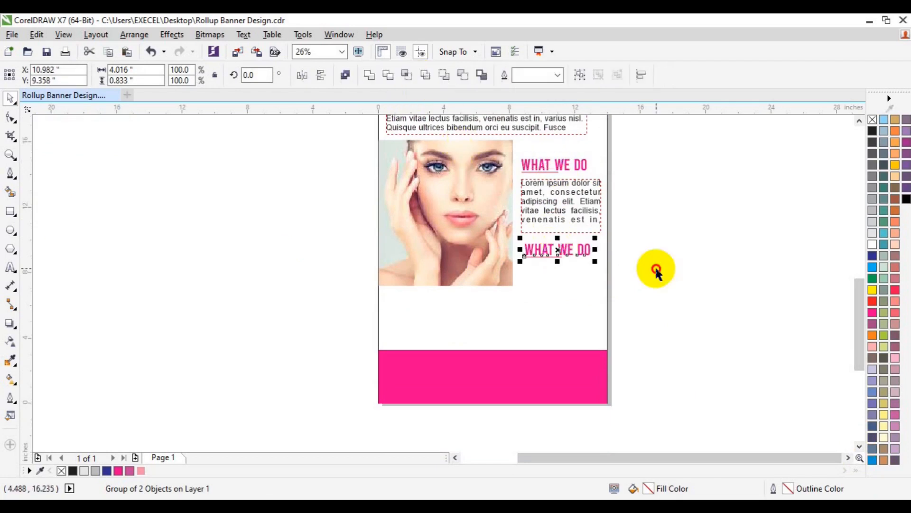
key("ctrl+u")
left_click(551, 257)
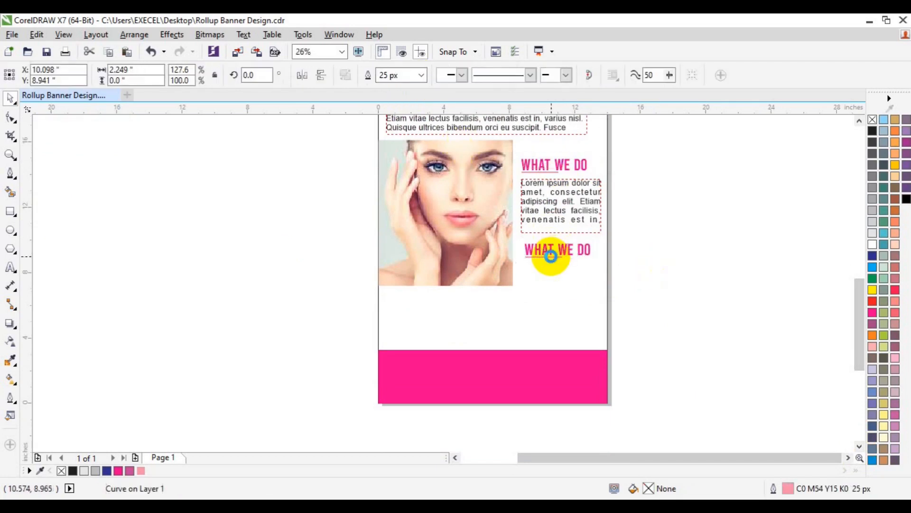
key("Delete")
Replace the duplicated heading's text with a three-line list: "> MAKE-UP", "> STYLISH" and "> NAIL FIXING"
left_click(11, 268)
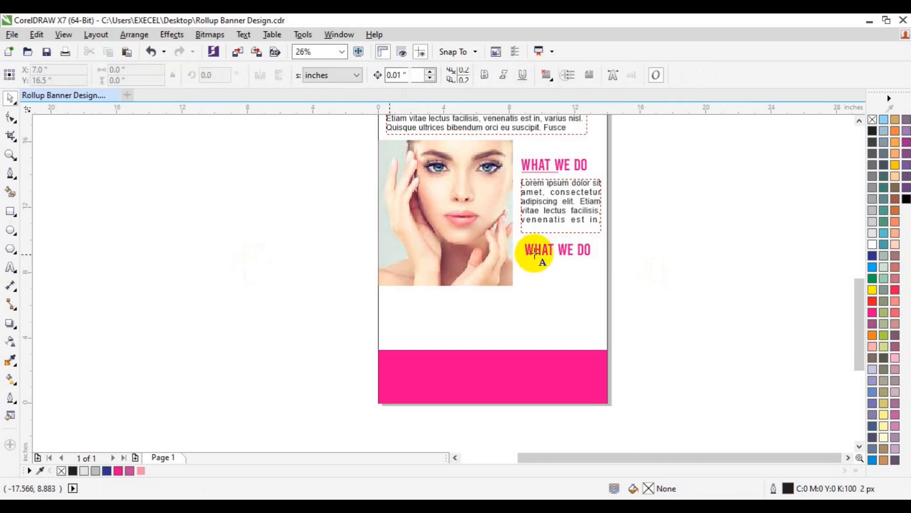
left_click(531, 252)
key("ctrl+a")
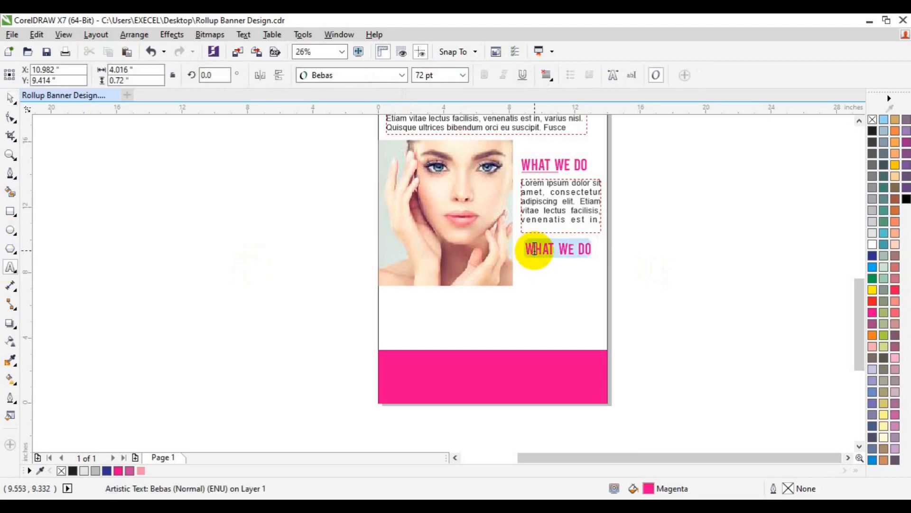
type("MAKE-UP ")
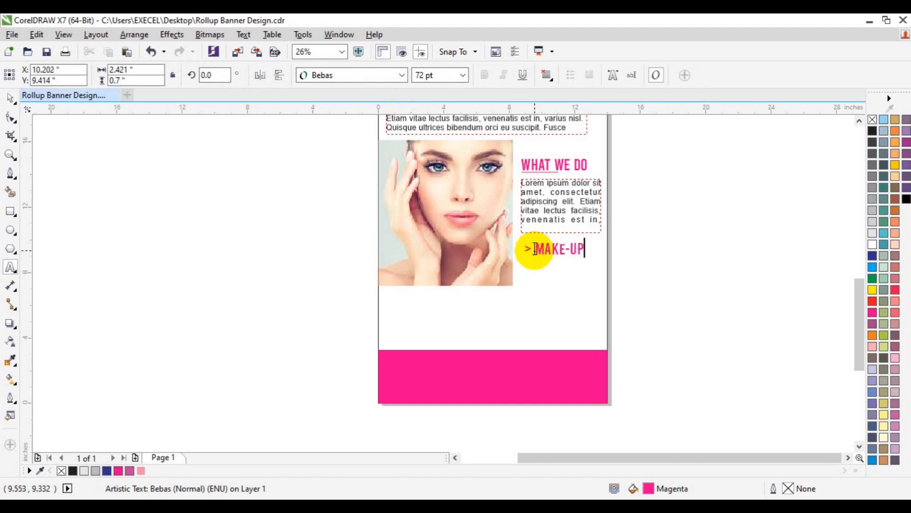
type("> STYLISH")
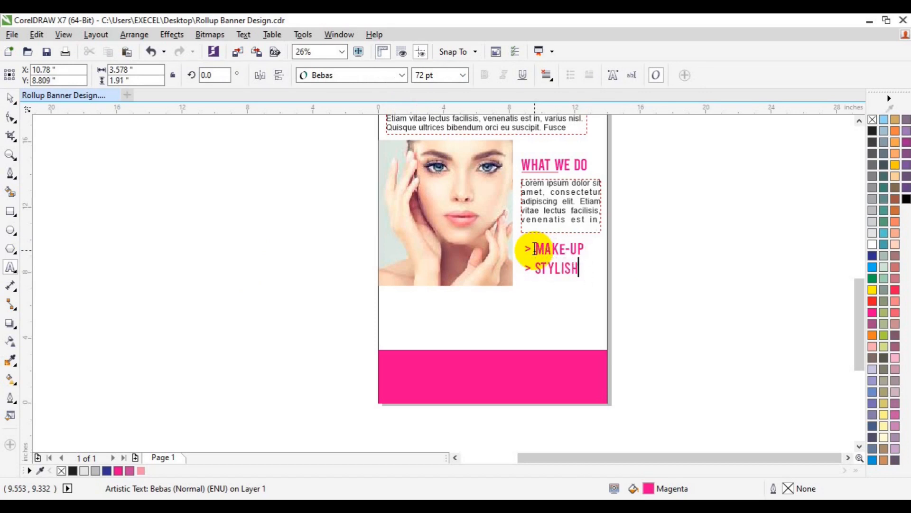
key("Escape")
key("Escape")
type("FIXING")
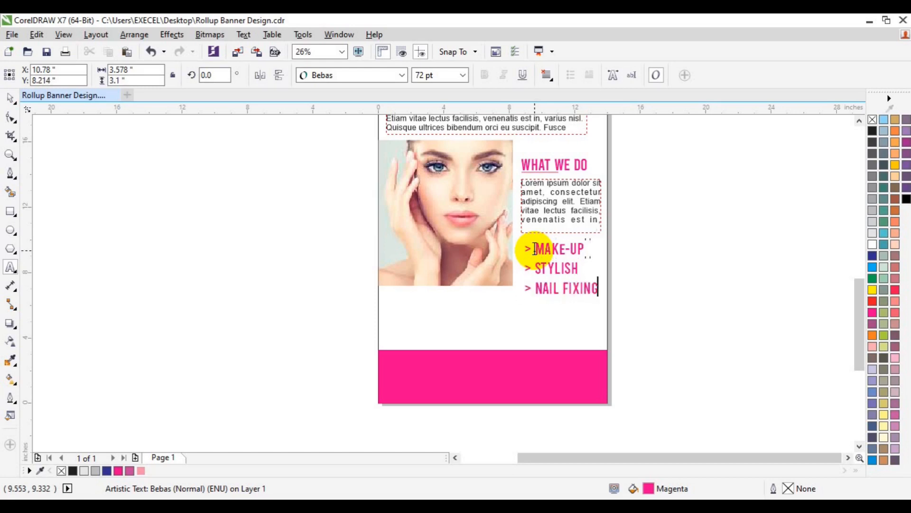
left_click(10, 97)
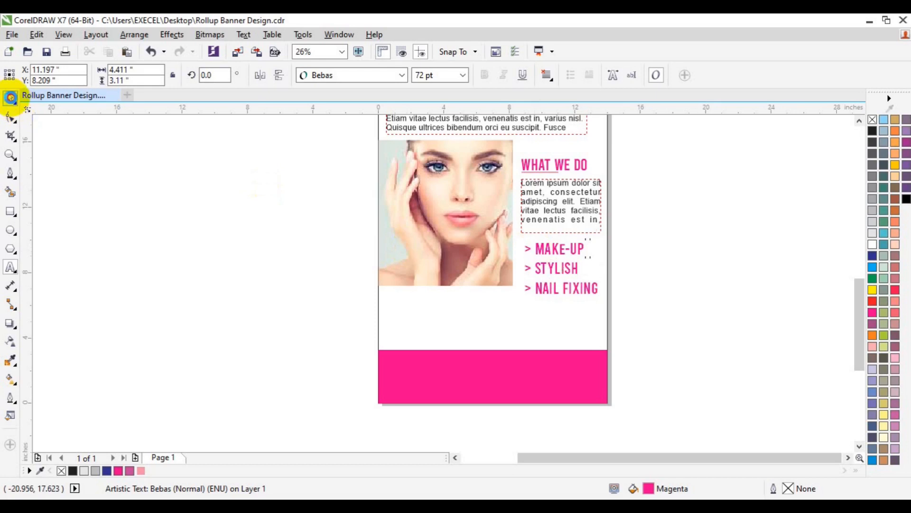
Left-align the "WHAT WE DO" heading and paragraph with the service list, and centre the whole block vertically beside the portrait
left_click(560, 165)
left_click(560, 184, "shift")
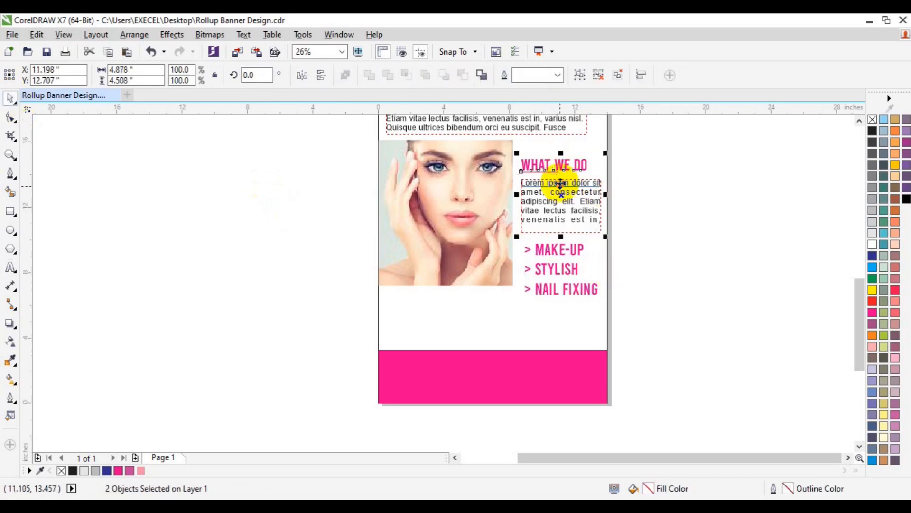
left_click(560, 250, "shift")
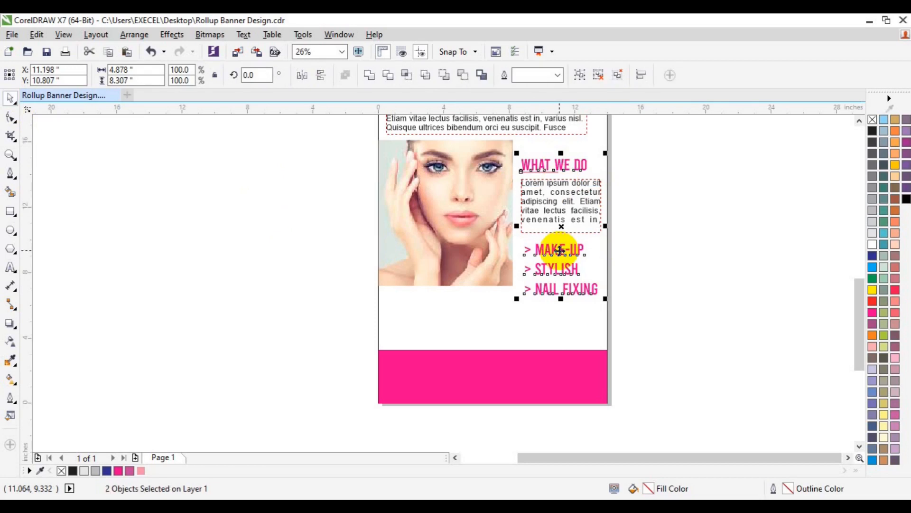
key("l")
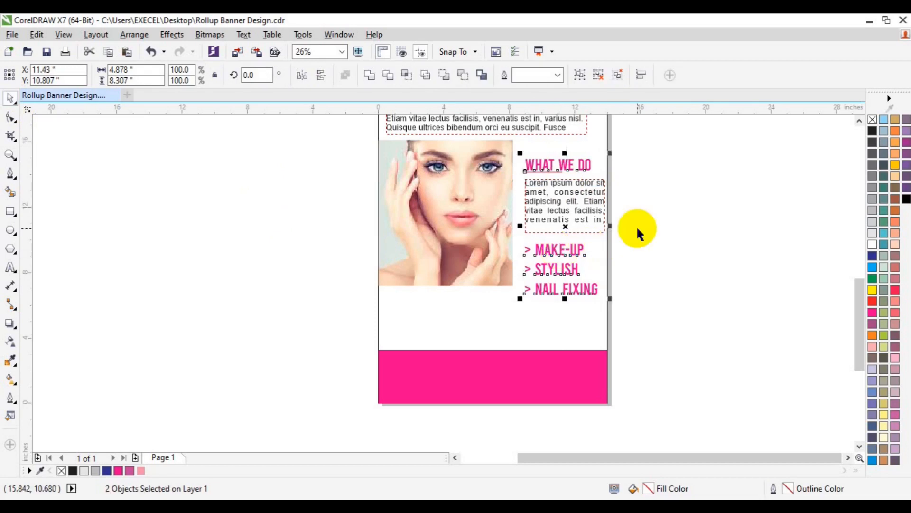
left_click_drag(561, 209, 560, 203)
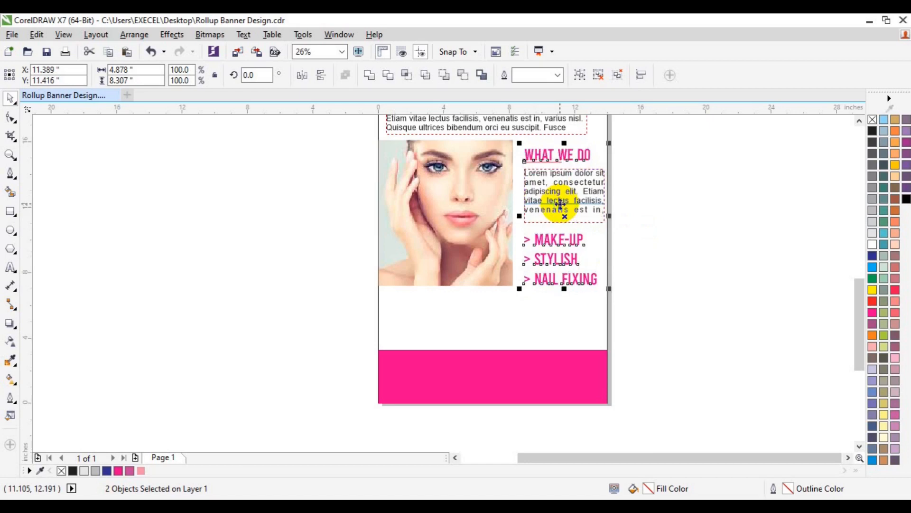
left_click(476, 225, "shift")
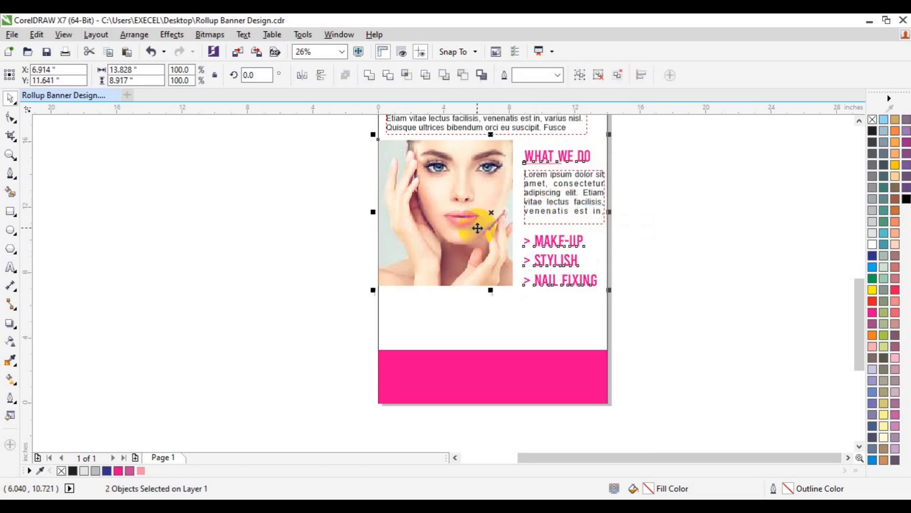
left_click(649, 219)
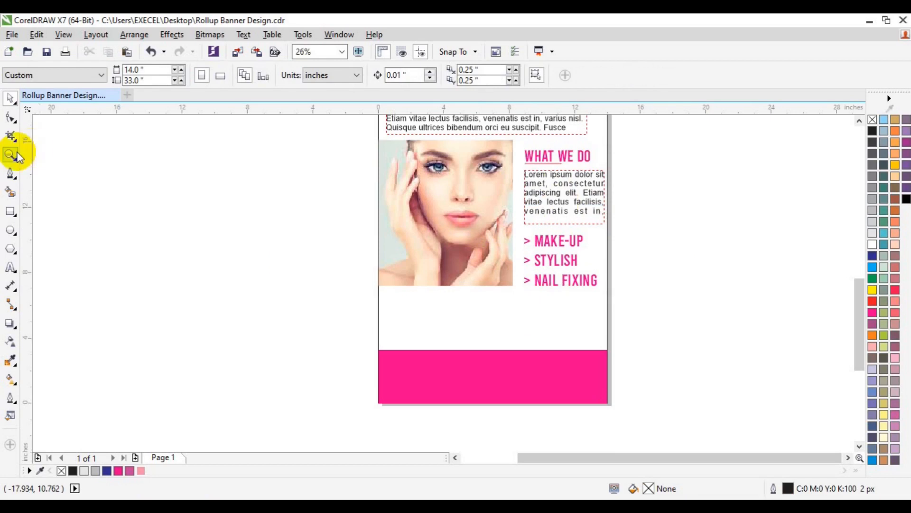
Place a copy of the light pink diamond in the blank area between the portrait photo and the magenta footer
key("F3")
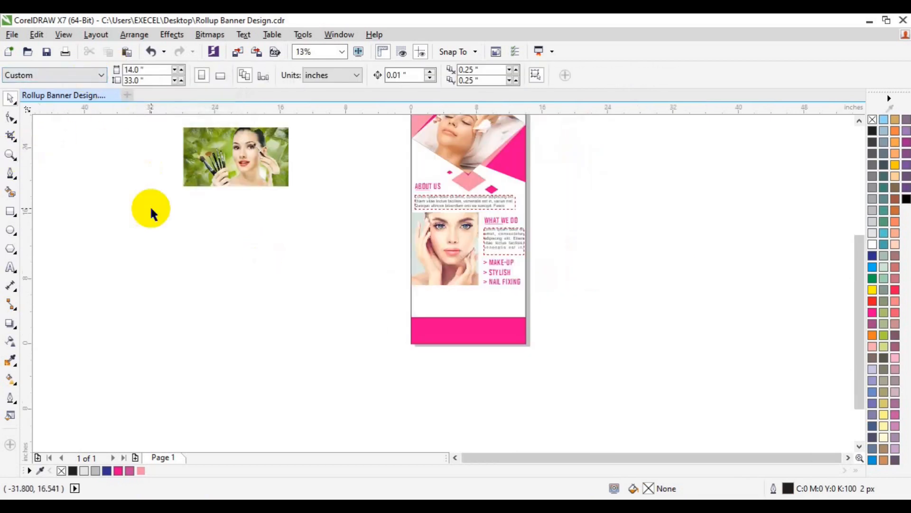
left_click(10, 231)
left_click(10, 97)
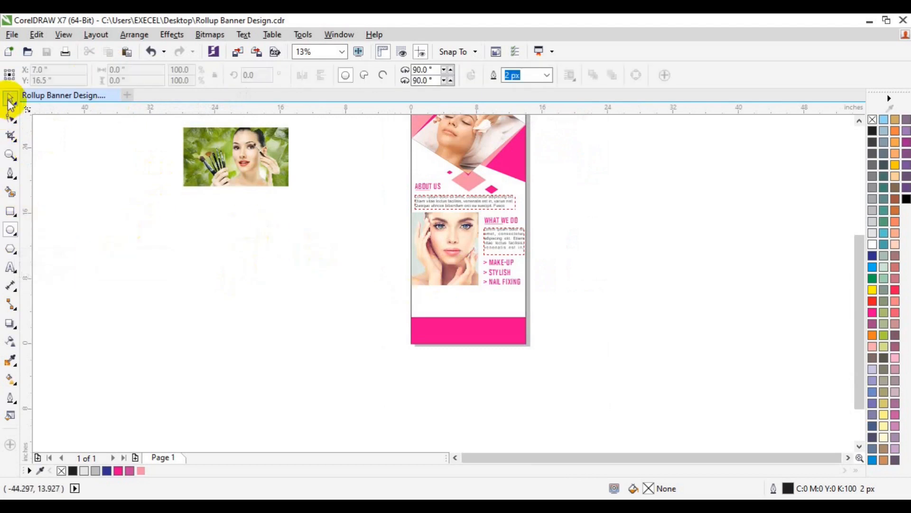
left_click(470, 190)
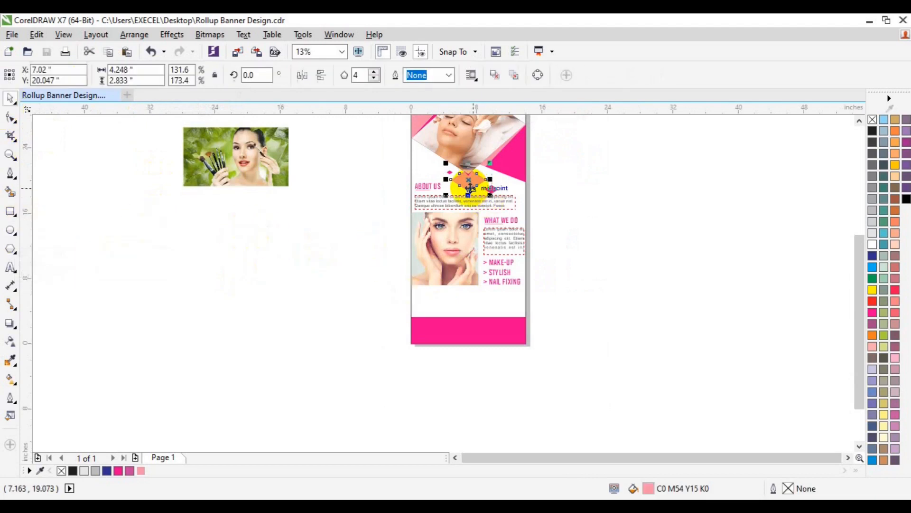
left_click_drag(470, 187, 454, 314)
left_click(380, 306)
Import images3, beaty03 and beauty02 from the freepik stockpoto folder, placing the photos beside the page and the QR code on the footer
left_click(238, 52)
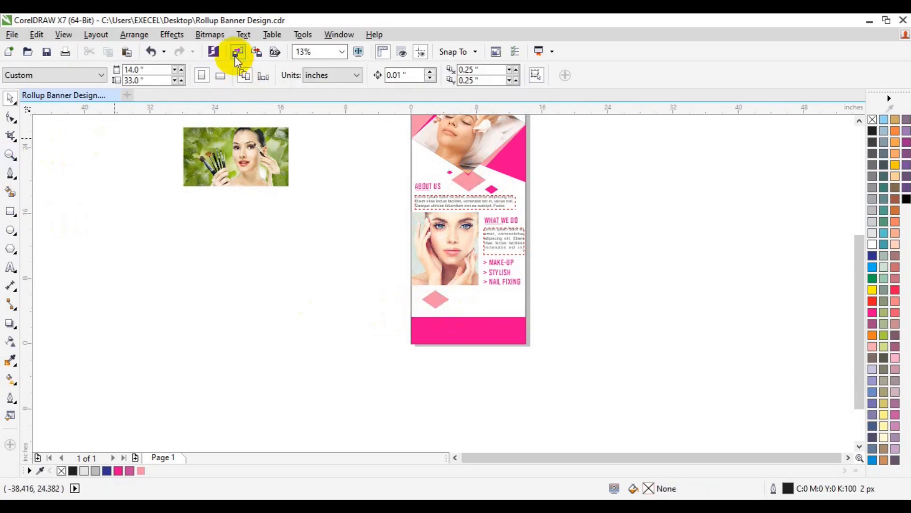
left_click_drag(467, 293, 469, 291)
left_click(466, 201)
left_click(152, 192)
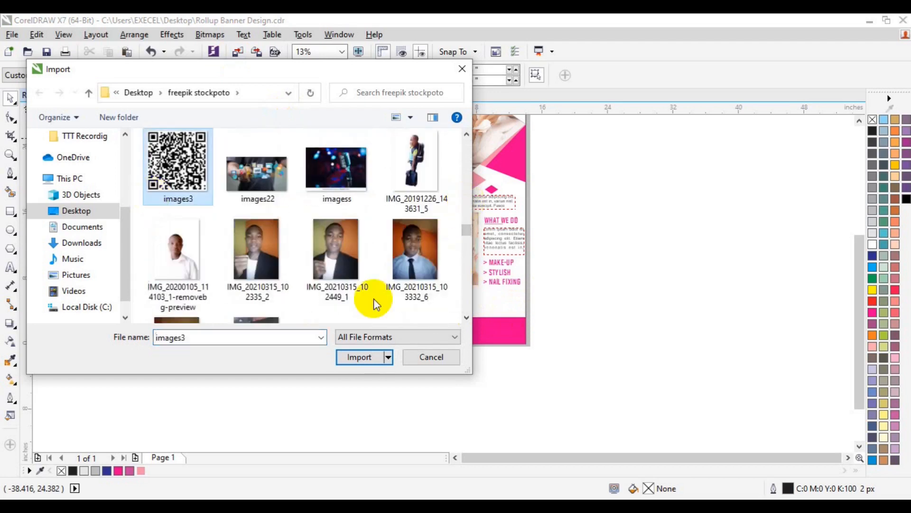
left_click_drag(466, 318, 466, 320)
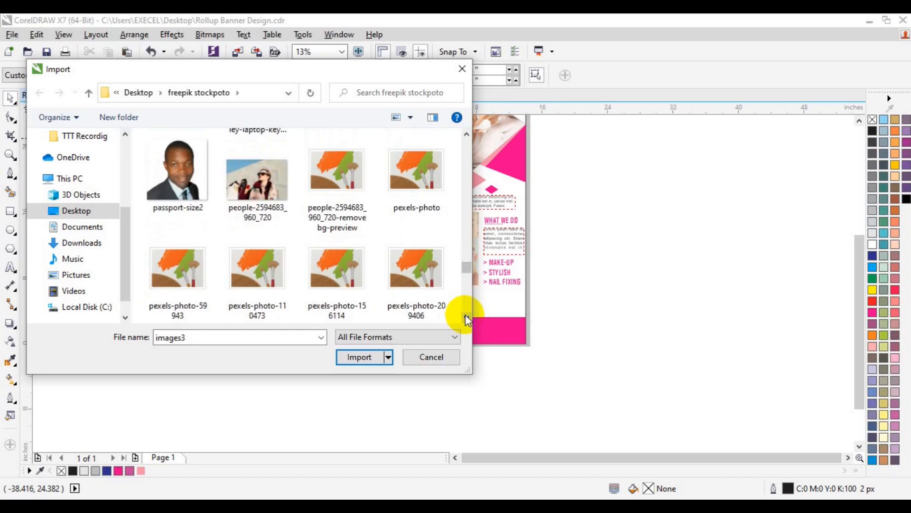
left_click(466, 320)
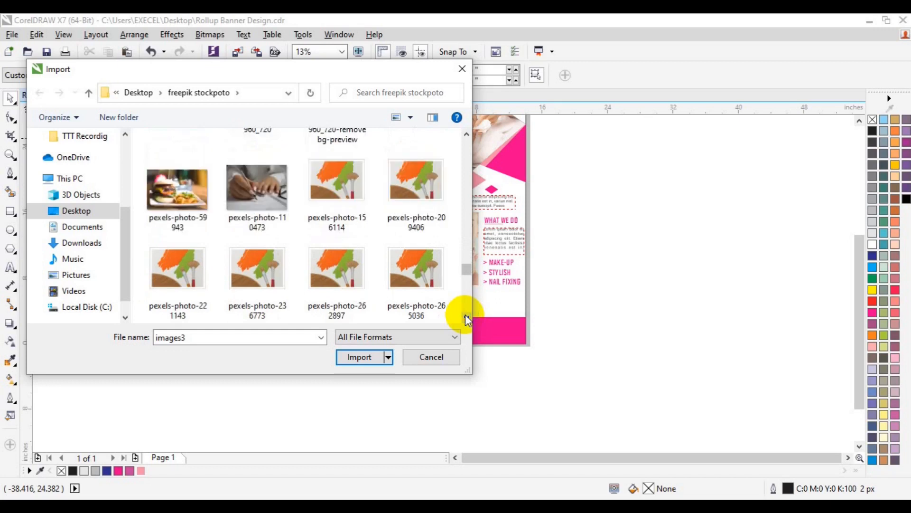
left_click_drag(467, 269, 465, 188)
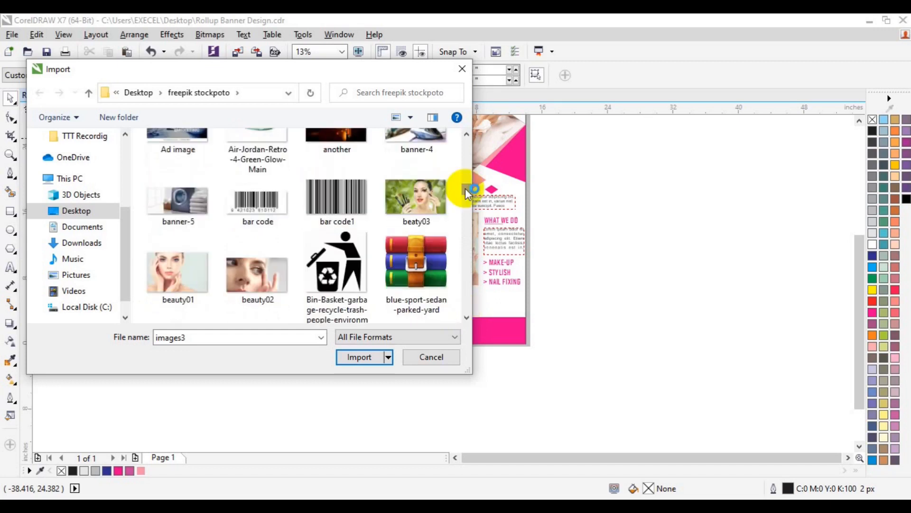
left_click(435, 193, "ctrl")
left_click(256, 274, "ctrl")
left_click(356, 357)
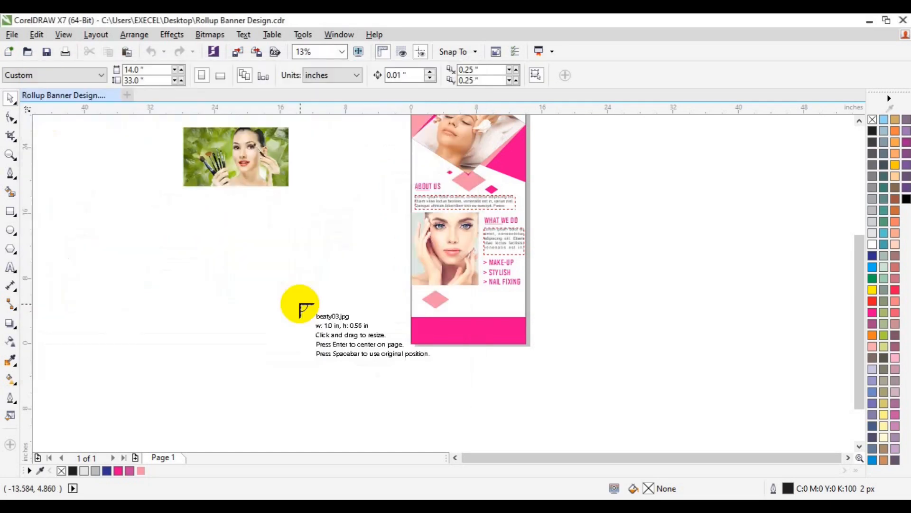
left_click_drag(257, 257, 440, 344)
Draw a rectangle about 2.06 × 2.14 in around the QR code on the magenta footer
left_click(10, 155)
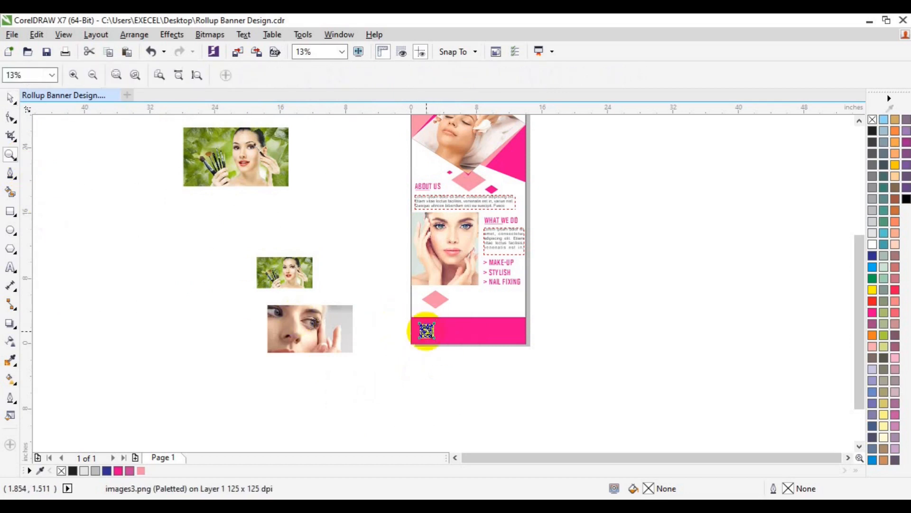
left_click(426, 332)
key("space")
left_click(407, 337)
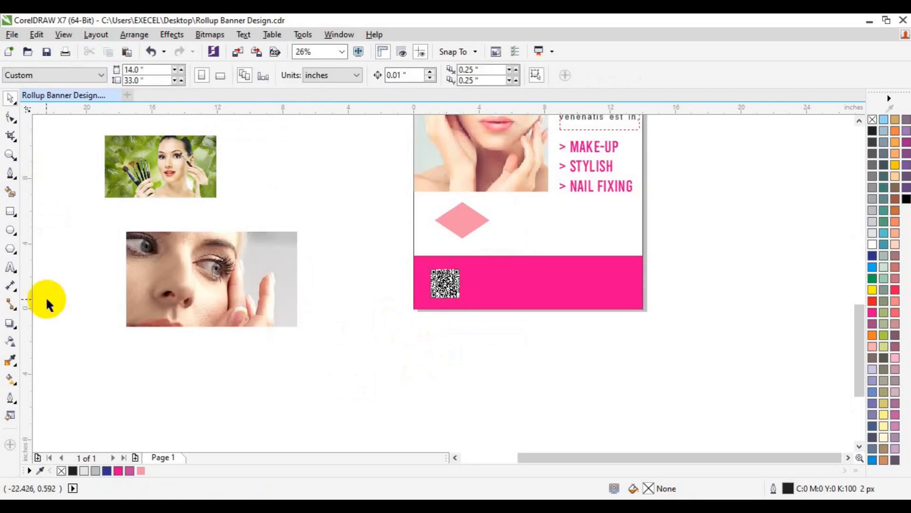
left_click(10, 212)
left_click_drag(430, 269, 464, 304)
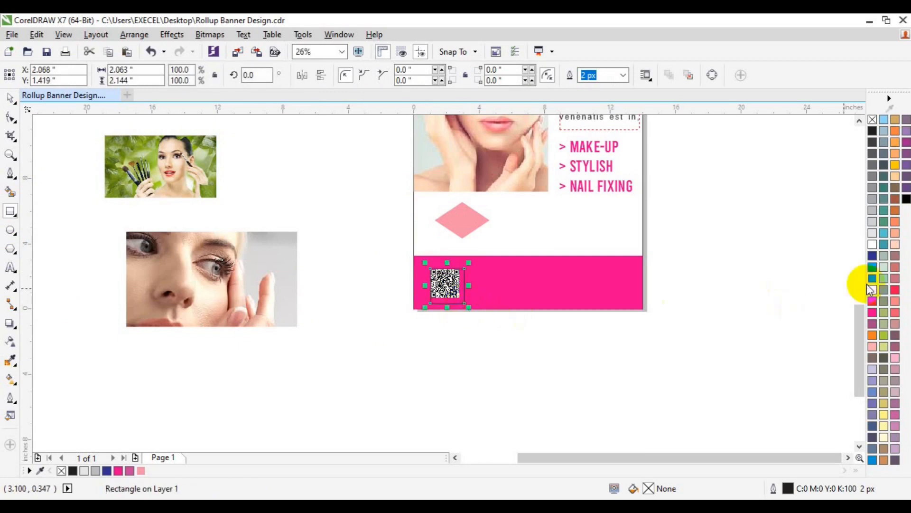
Turn the rectangle into a white backing without an outline, centred behind the QR code
left_click(873, 244)
right_click(873, 119)
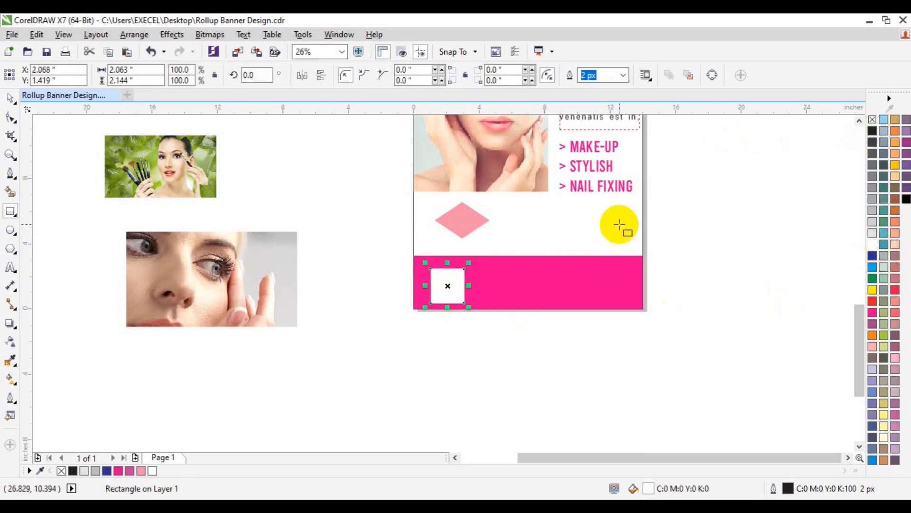
right_click(460, 291)
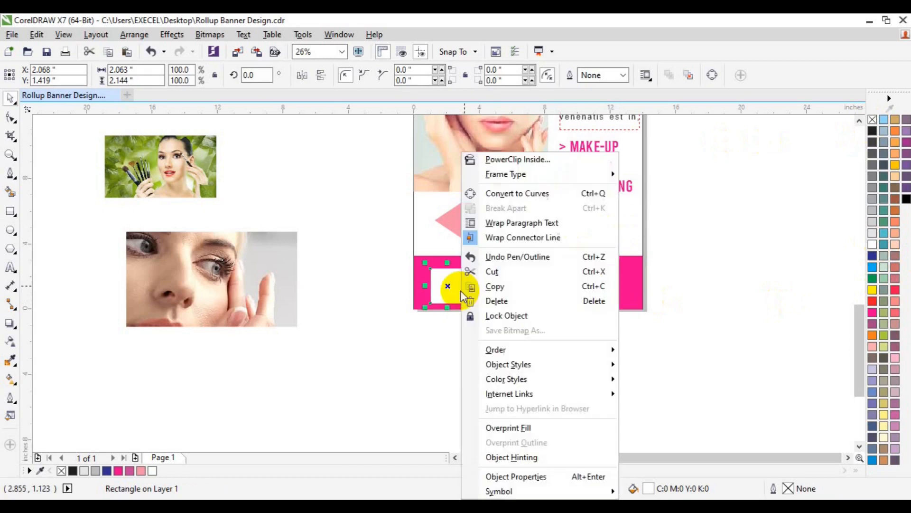
mouse_move(508, 349)
left_click(680, 403)
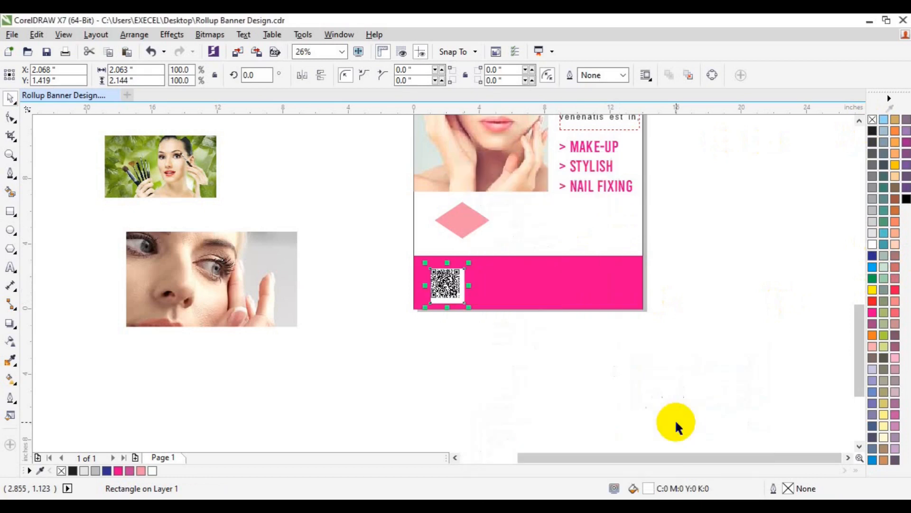
left_click_drag(380, 253, 500, 307)
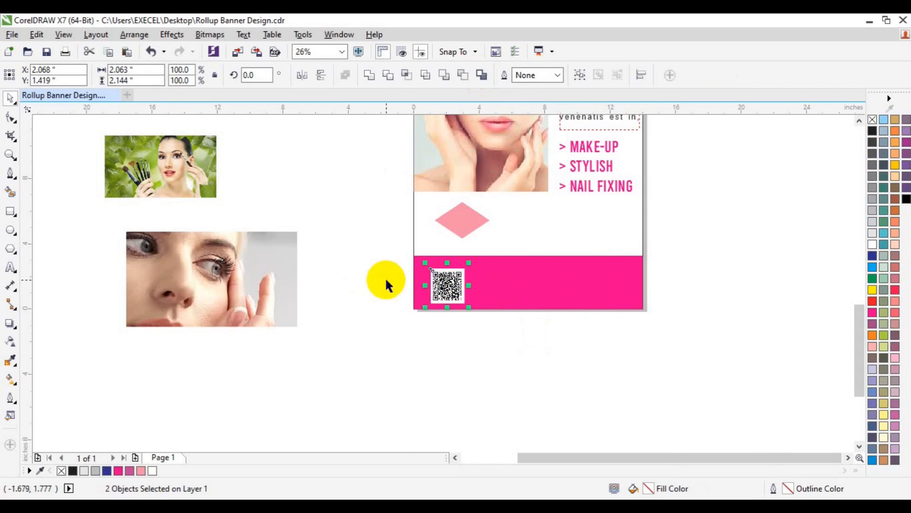
Move the light pink diamond slightly closer to the page's left edge, beneath the portrait
left_click(375, 312)
left_click_drag(460, 228, 447, 228)
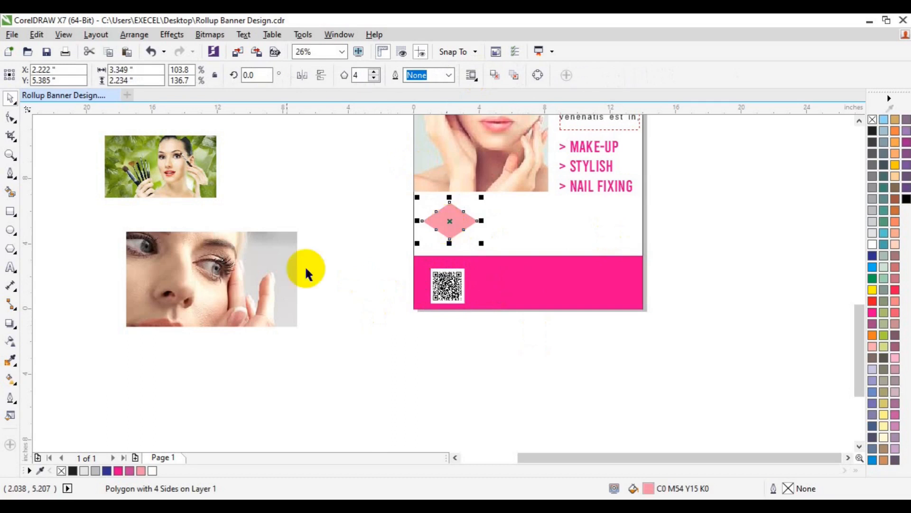
Move the beauty02 photo closer to the page and PowerClip it inside the light pink diamond
left_click(254, 291)
left_click_drag(254, 291, 335, 249)
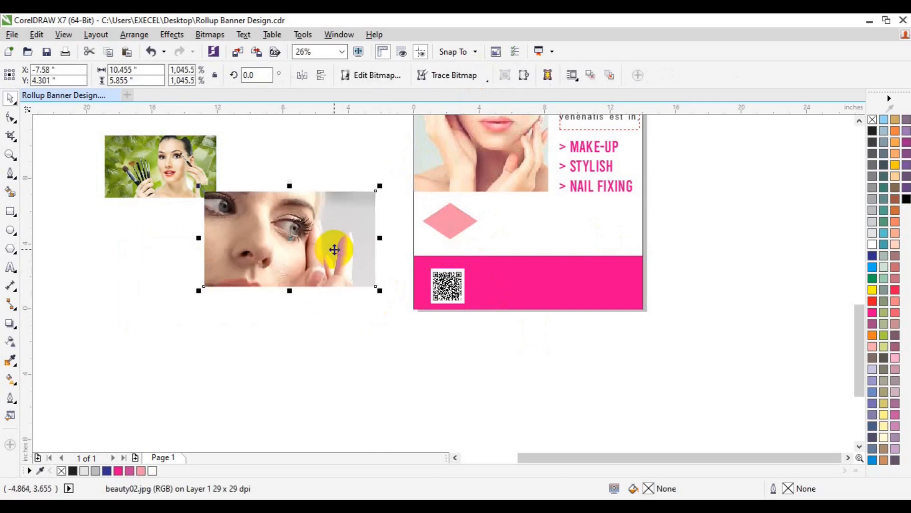
left_click(173, 35)
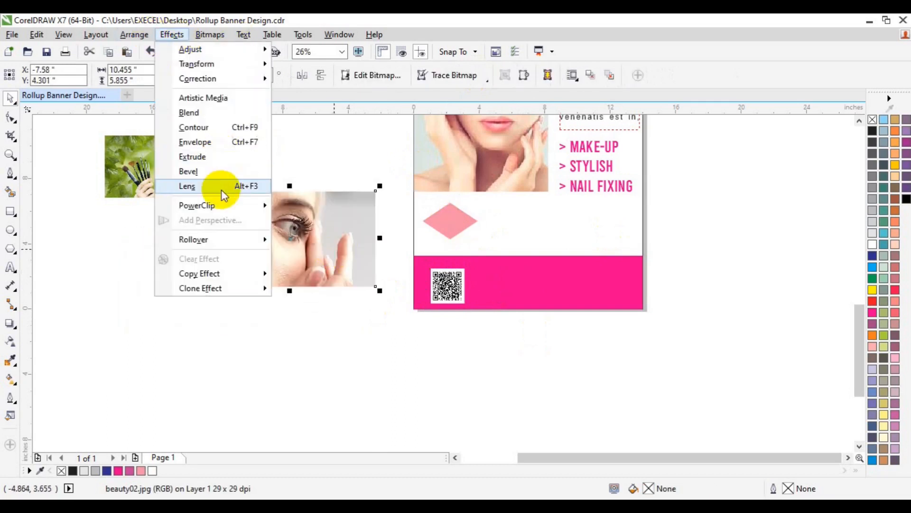
left_click(421, 213)
left_click(433, 216)
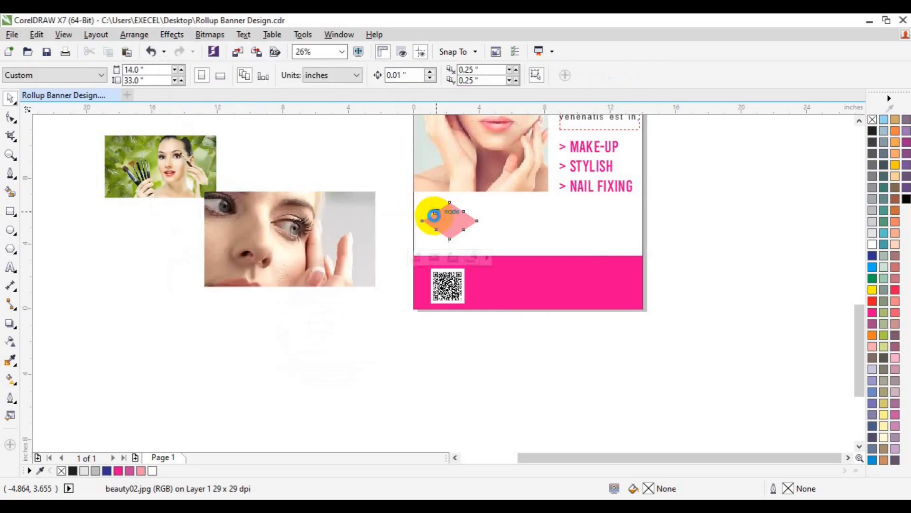
Edit the PowerClip contents, scale the eye photo to about 4.43 × 2.48 in, and finish editing
left_click(416, 259)
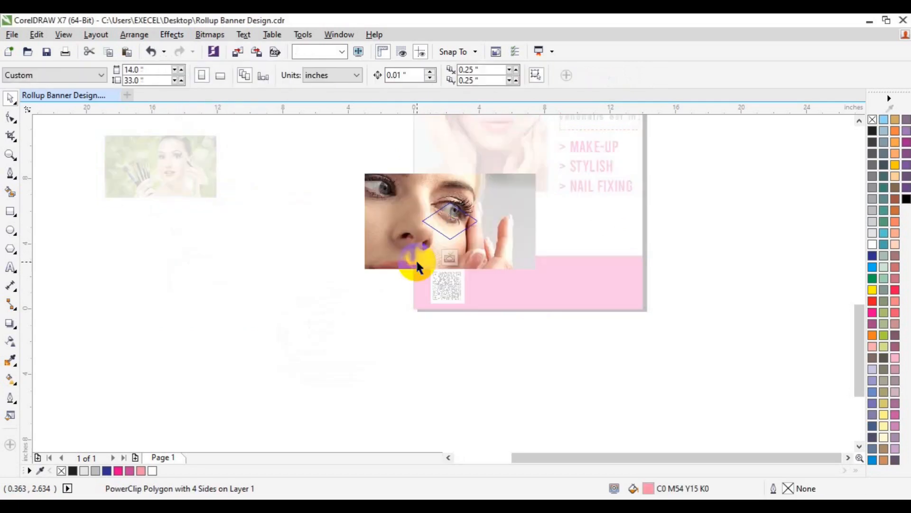
left_click(517, 257)
left_click_drag(535, 268, 501, 243)
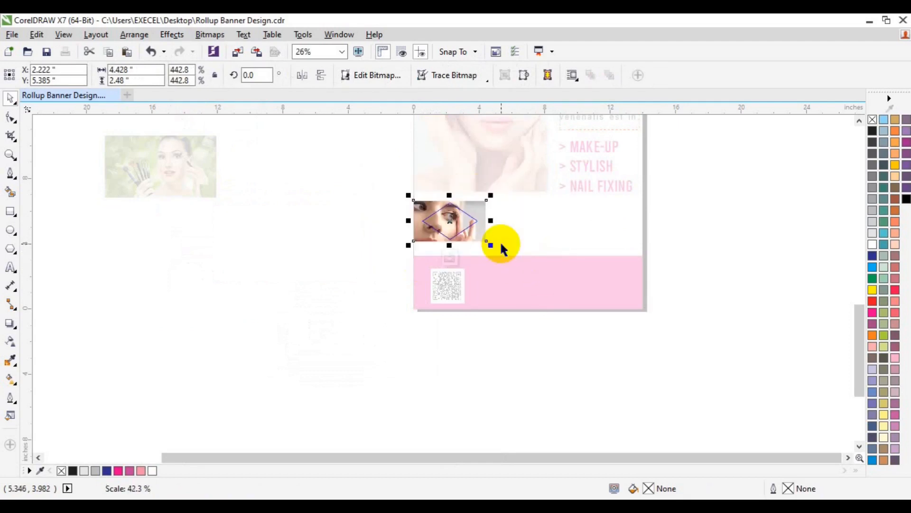
left_click(448, 261)
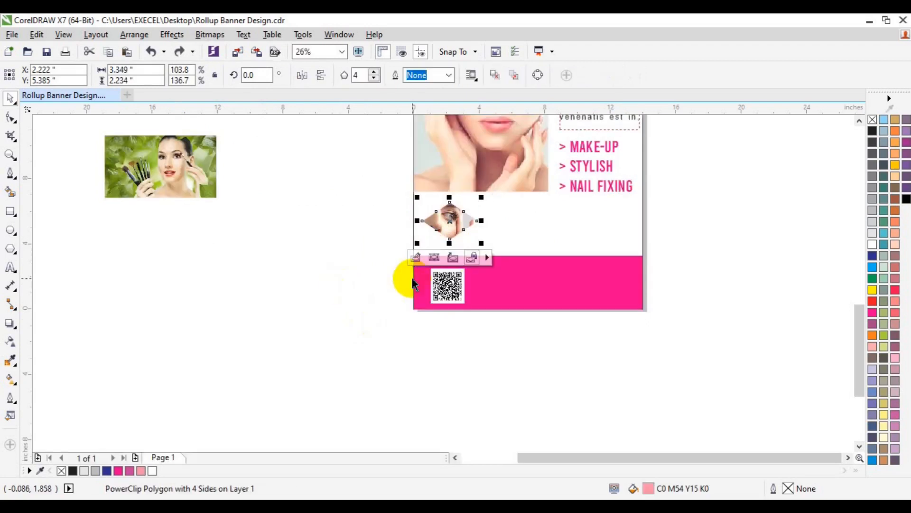
left_click(368, 343)
left_click(447, 233)
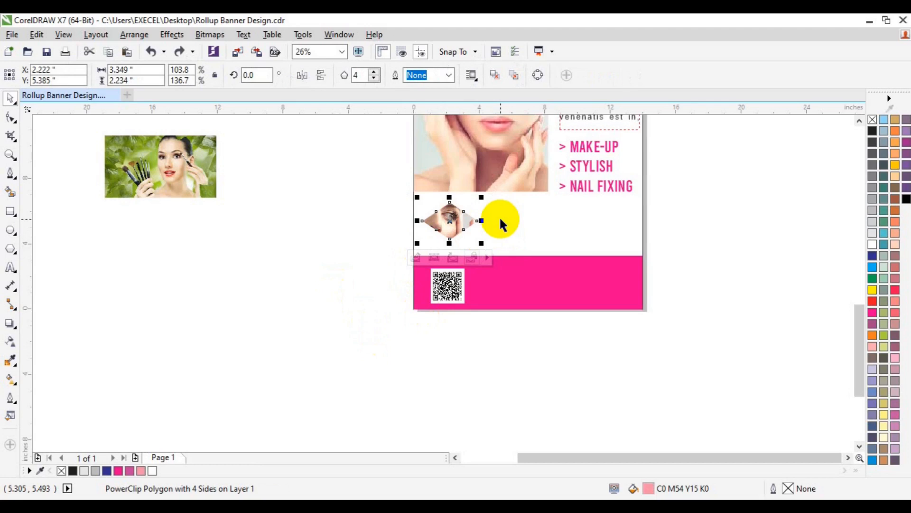
Undo the eye photo's scaling, its PowerClip placement in the diamond and its move
key("ctrl+z")
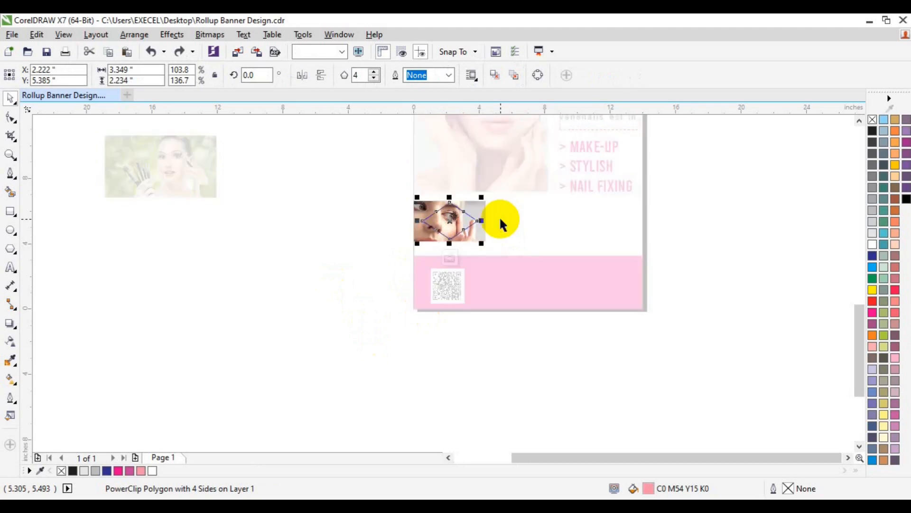
key("ctrl+z")
key("ctrl+z")
key("z")
key("ctrl+z")
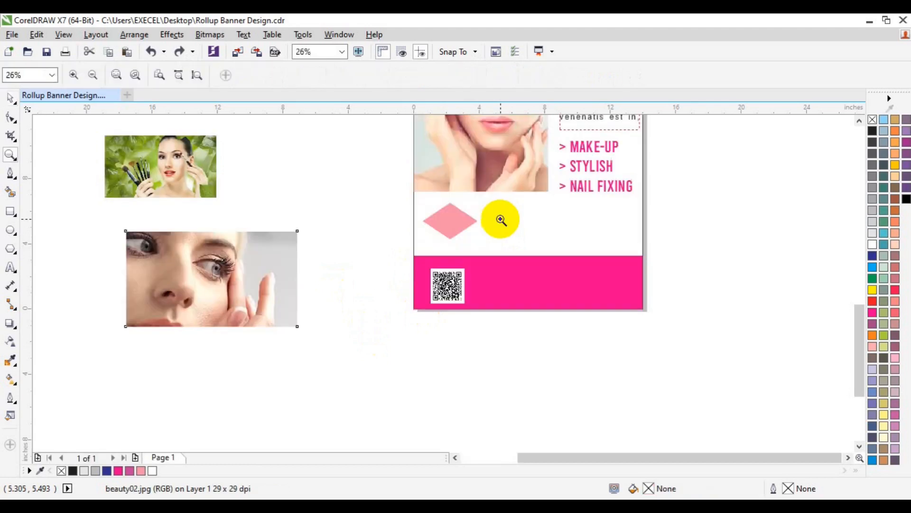
key("space")
left_click(442, 229)
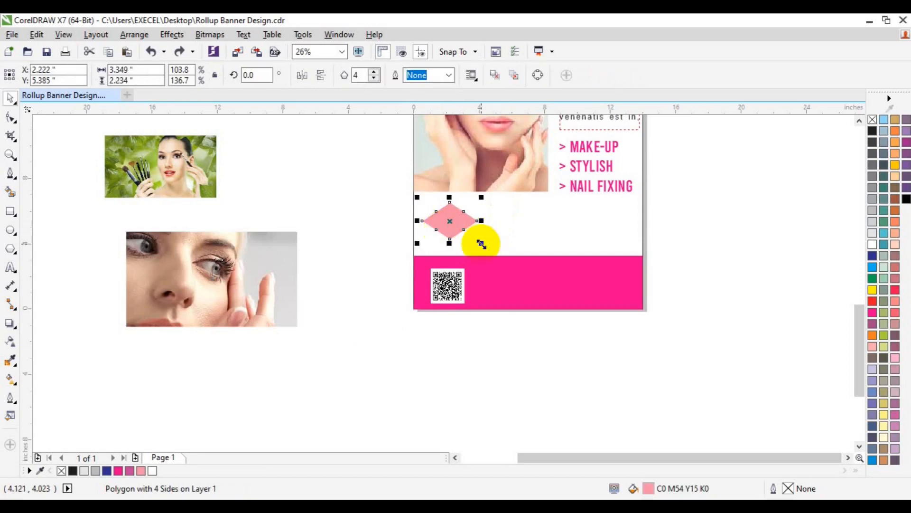
mouse_move(481, 244)
left_mouse_down()
mouse_move(488, 249)
mouse_move(489, 230)
left_mouse_up()
right_click(489, 231)
key("Delete")
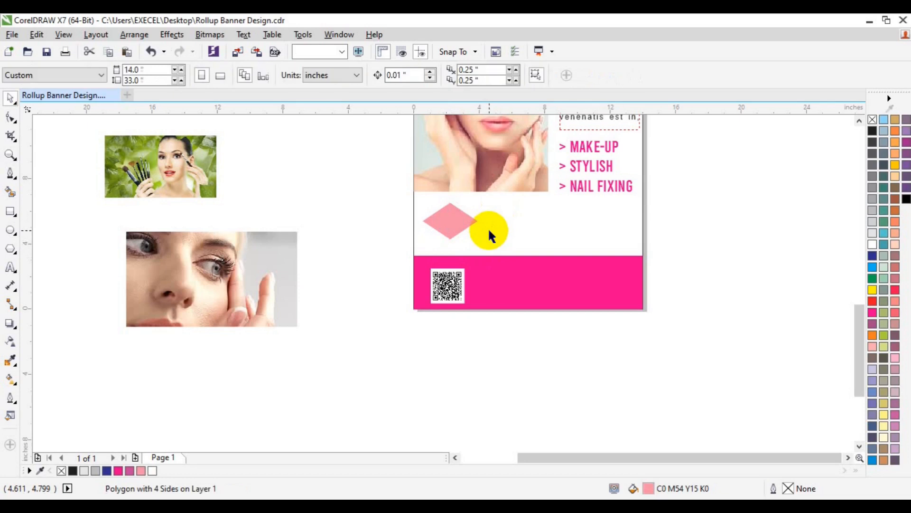
left_click(452, 231)
left_click(484, 241)
right_click(489, 242)
left_click(676, 227)
left_click(486, 222)
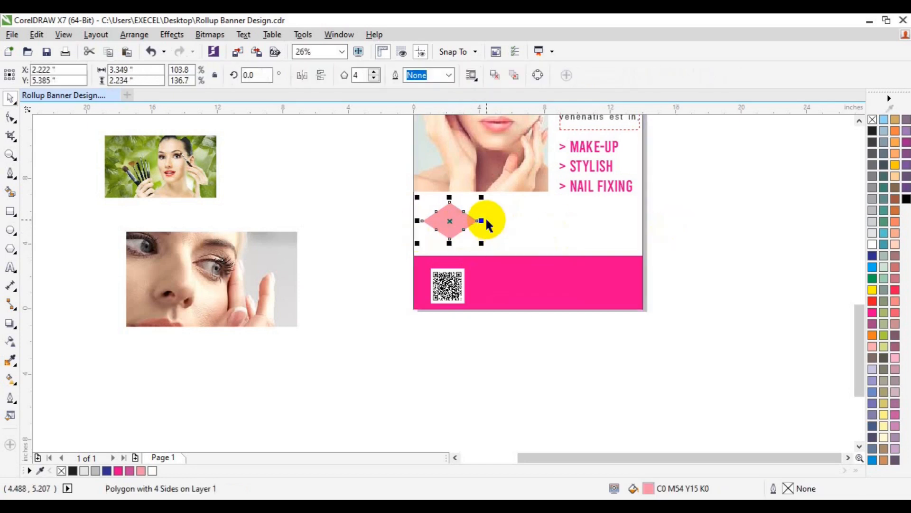
right_click(488, 219)
left_click(671, 212)
Create a horizontally stretched copy of the light pink diamond, about 4.21 in wide, and fill it with magenta
left_click_drag(477, 221, 489, 220)
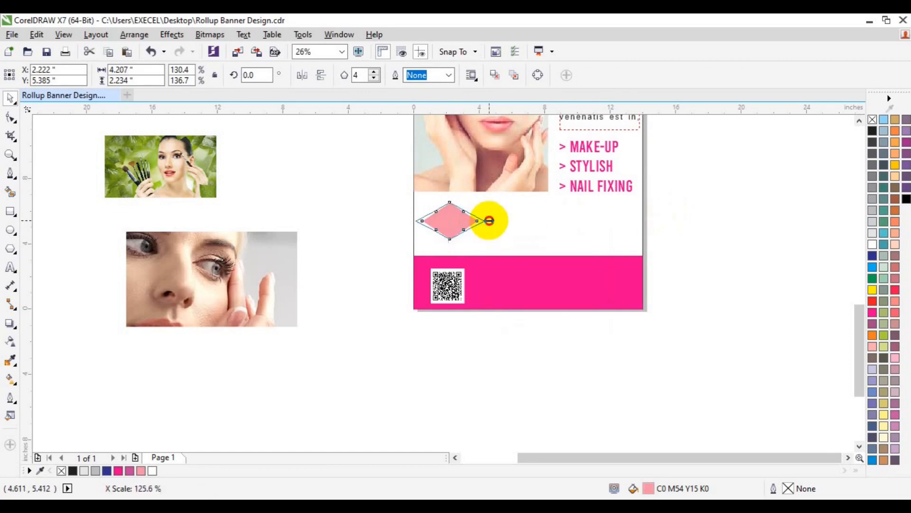
left_click_drag(489, 221, 489, 220)
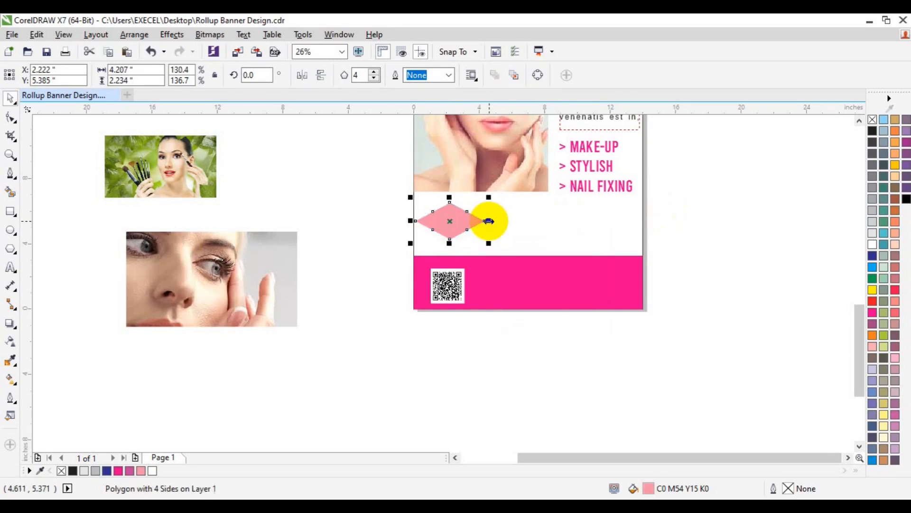
left_click(119, 471)
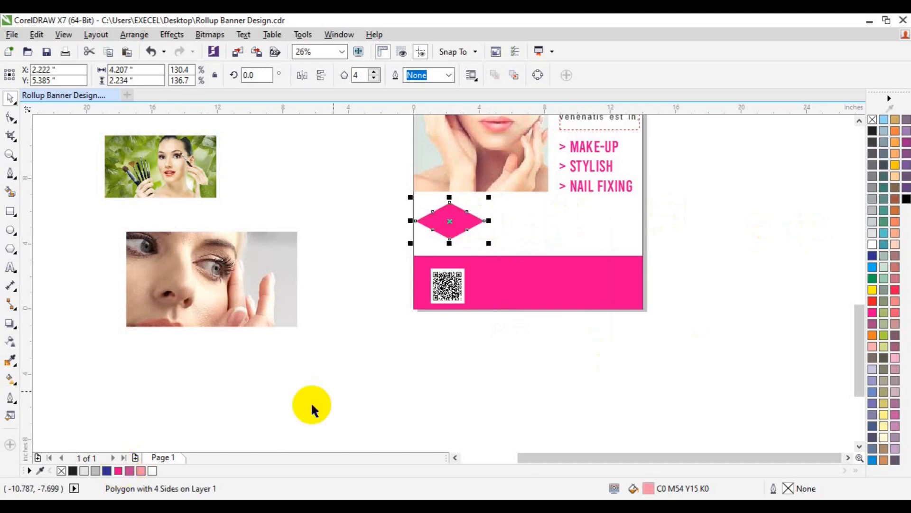
Send the magenta diamond behind the light pink one and move the light pink diamond partly off the page's left edge
right_click(446, 224)
mouse_move(505, 351)
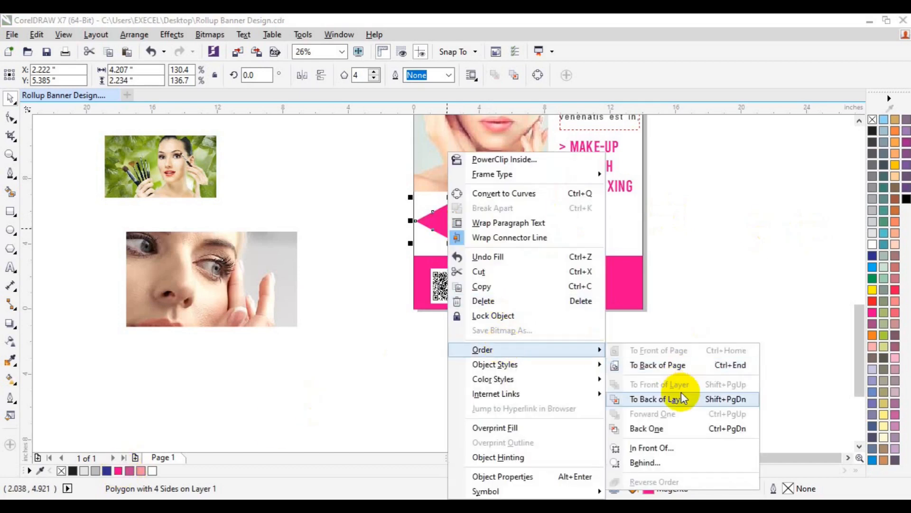
left_click(679, 393)
left_click(710, 353)
left_click_drag(438, 220, 401, 220)
Scale the beauty02 photo to about 4.2 × 2.35 in and PowerClip it inside the light pink diamond
left_click(203, 279)
left_click_drag(298, 326, 318, 226)
left_click(172, 34)
mouse_move(228, 205)
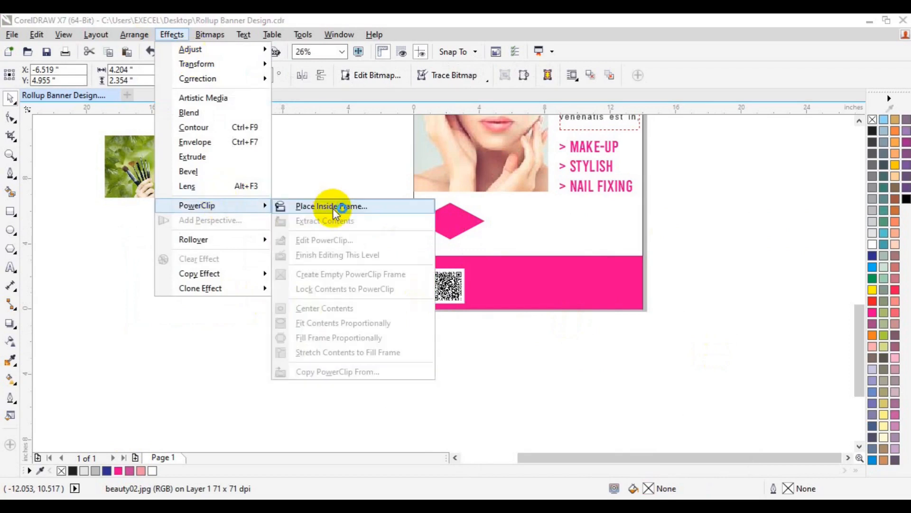
left_click(333, 208)
left_click(399, 222)
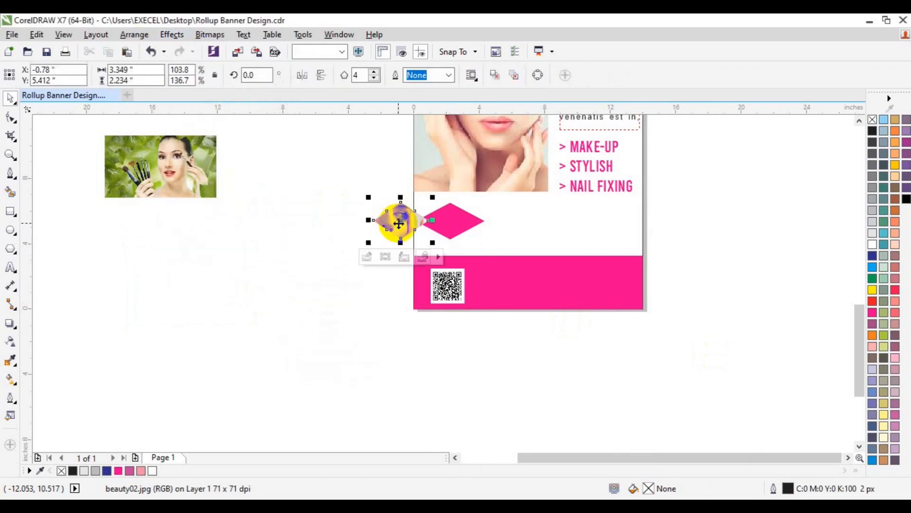
Centre the photo-filled diamond on the magenta diamond and group the two shapes
left_click(468, 231, "shift")
left_click(396, 218)
left_click(479, 218, "shift")
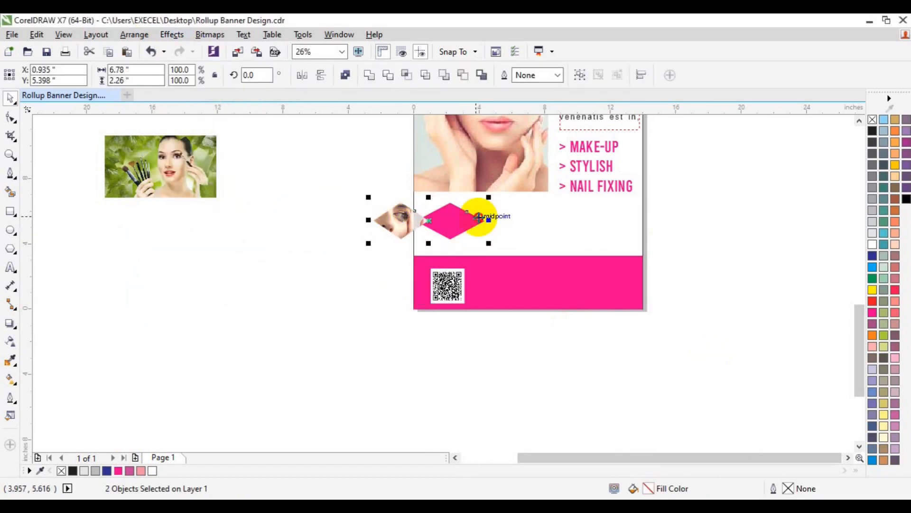
key("c")
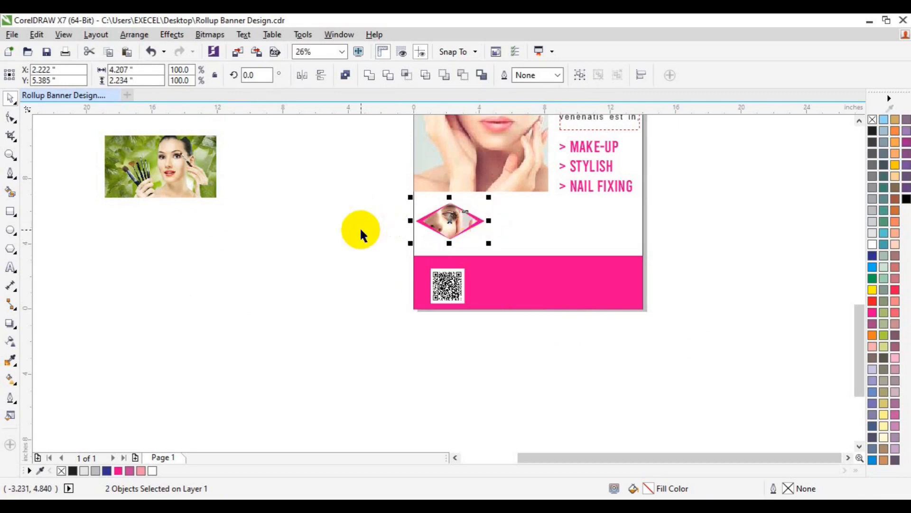
left_click_drag(338, 152, 525, 251)
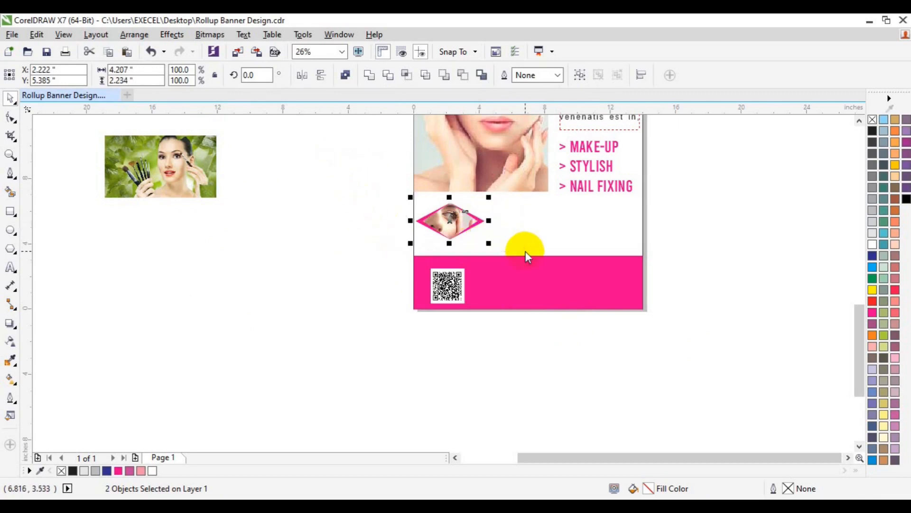
key("ctrl+g")
Ungroup the What We Do text block and place a copy of its service list in the blank area beside the page
left_click(589, 186)
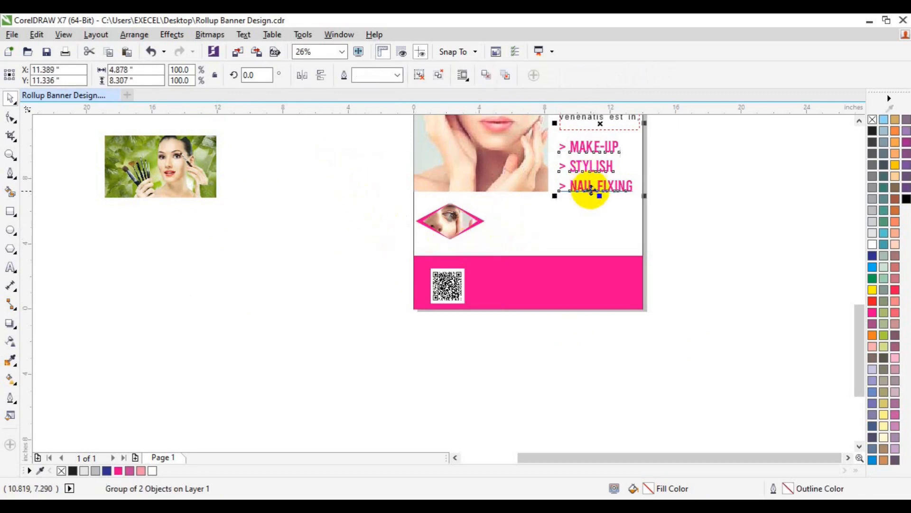
left_click(419, 82)
left_click(580, 187)
left_click_drag(580, 187, 326, 299)
Recolour the copied service list black and replace its text with "EYE LEASH"
left_click(10, 267)
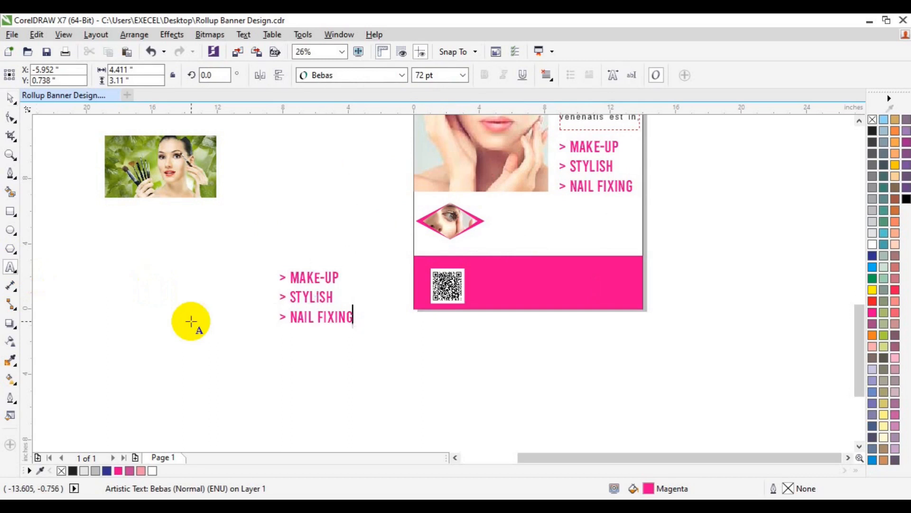
key("ctrl+a")
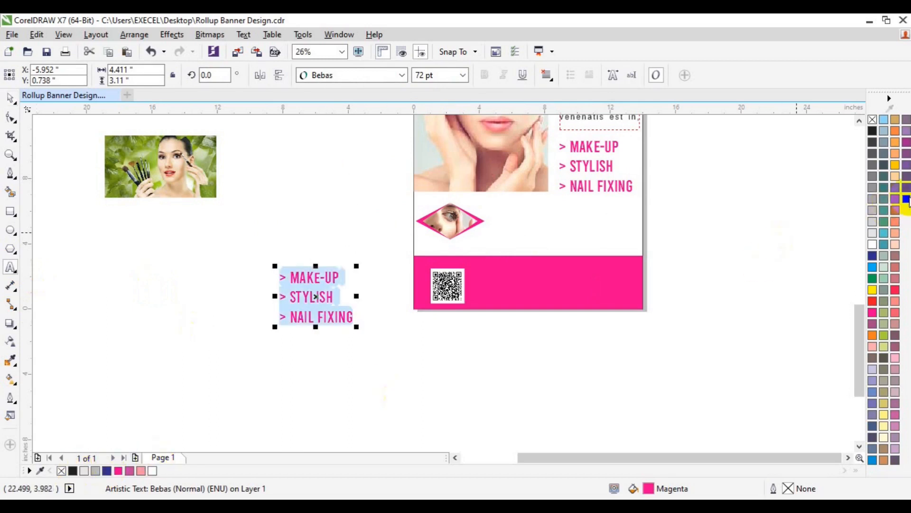
left_click(907, 199)
type("EYE")
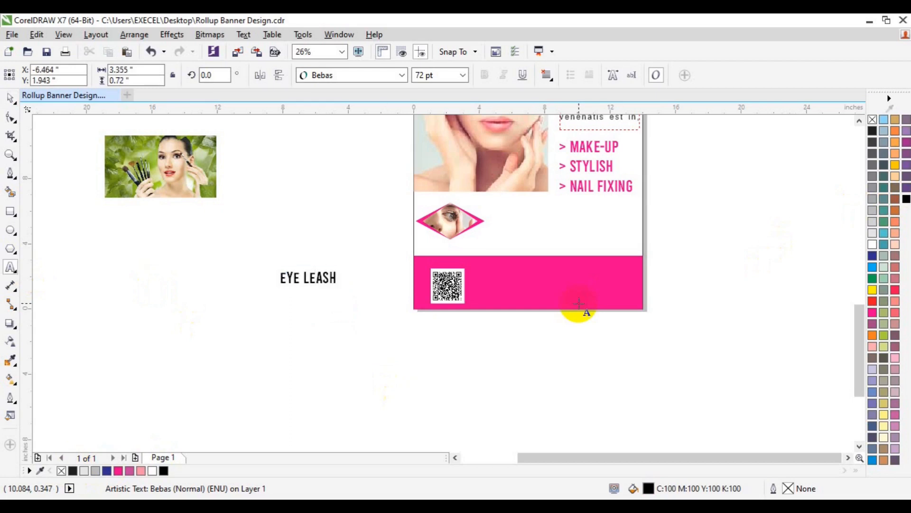
type(" LEASH")
Set the "EYE LEASH" text to 48 pt and position it directly beneath the framed eye photo
key("ctrl+a")
left_click(463, 75)
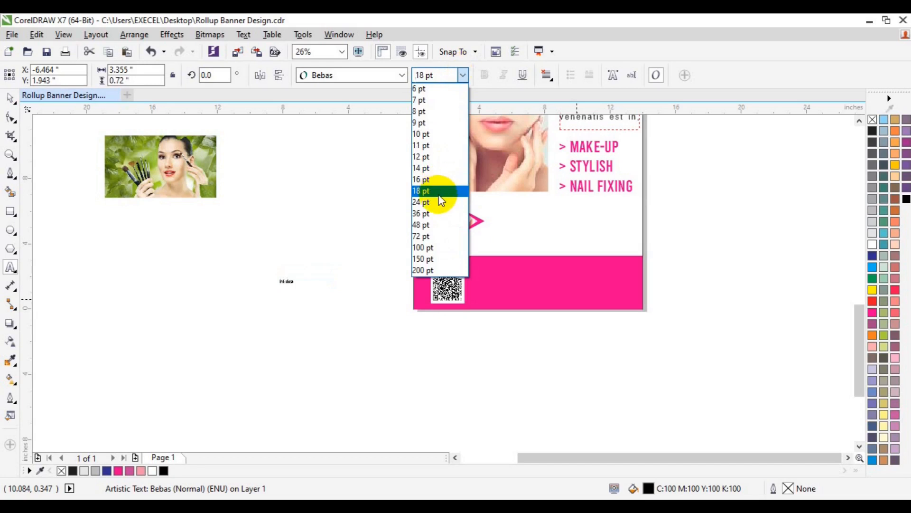
left_click(423, 225)
left_click(9, 99)
left_click_drag(297, 277, 449, 246)
Duplicate the framed eye photo with its "EYE LEASH" label twice across the page to form a row of three
left_click(464, 224)
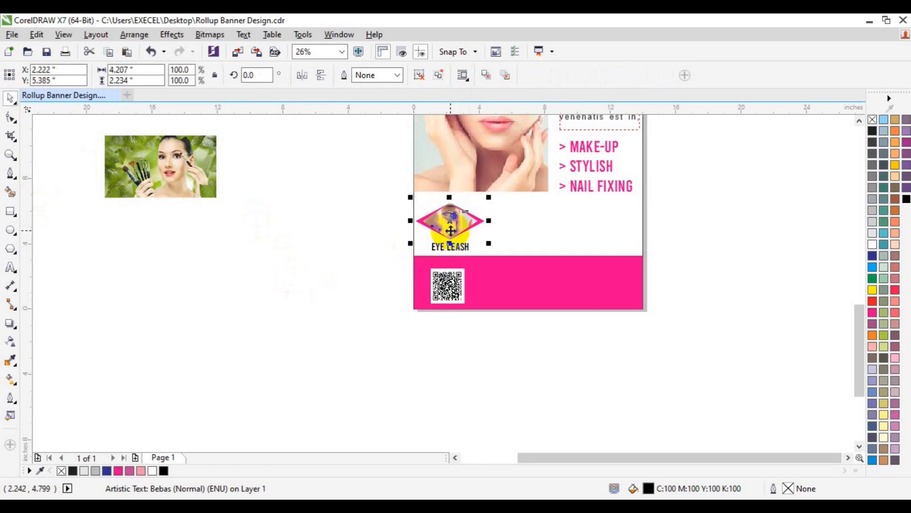
left_click(461, 251, "shift")
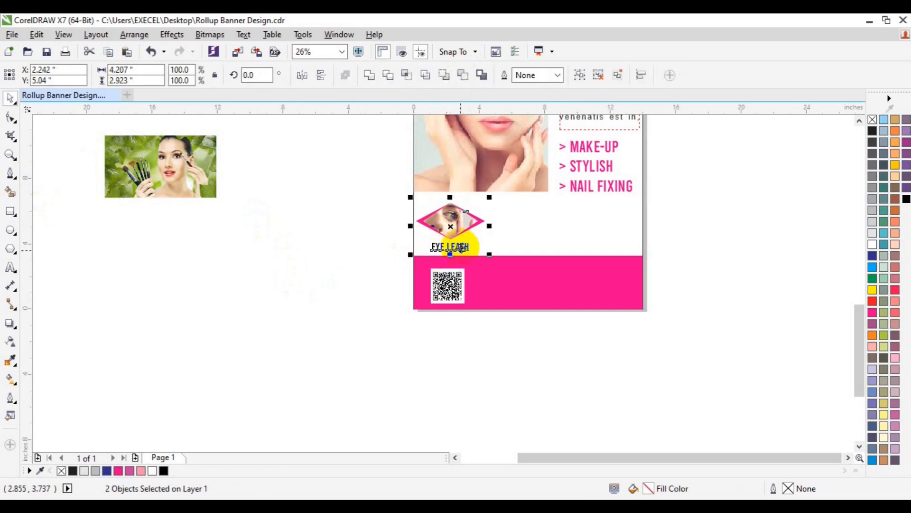
left_click_drag(456, 220, 536, 230)
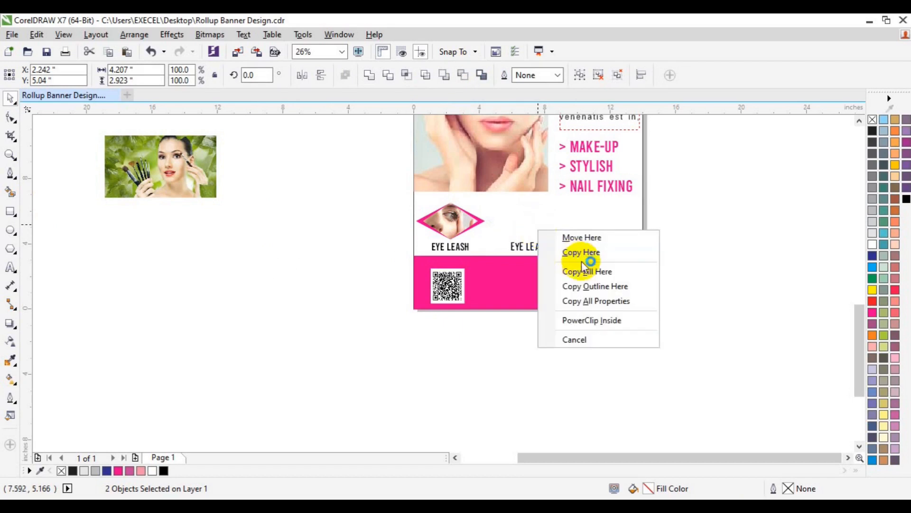
left_click(585, 250)
key("ctrl+r")
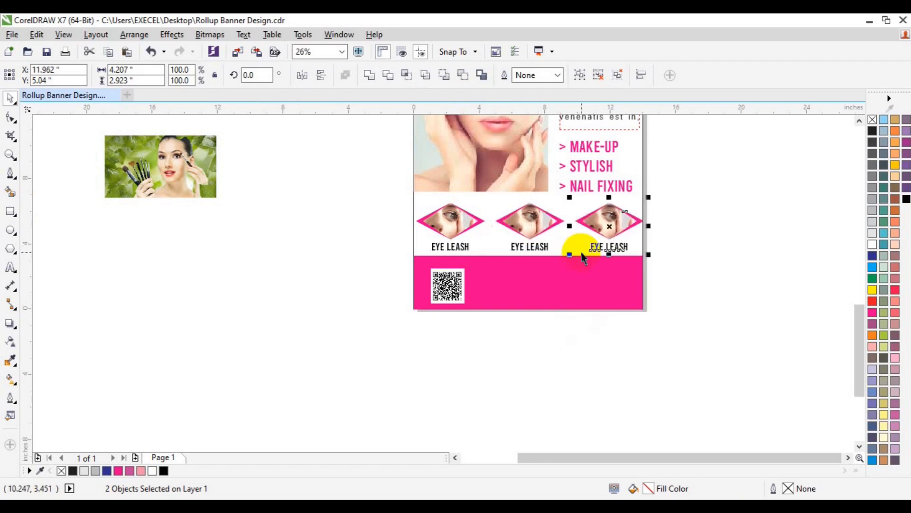
Open the middle diamond's PowerClip contents and delete the eye photo inside it
left_click(526, 250)
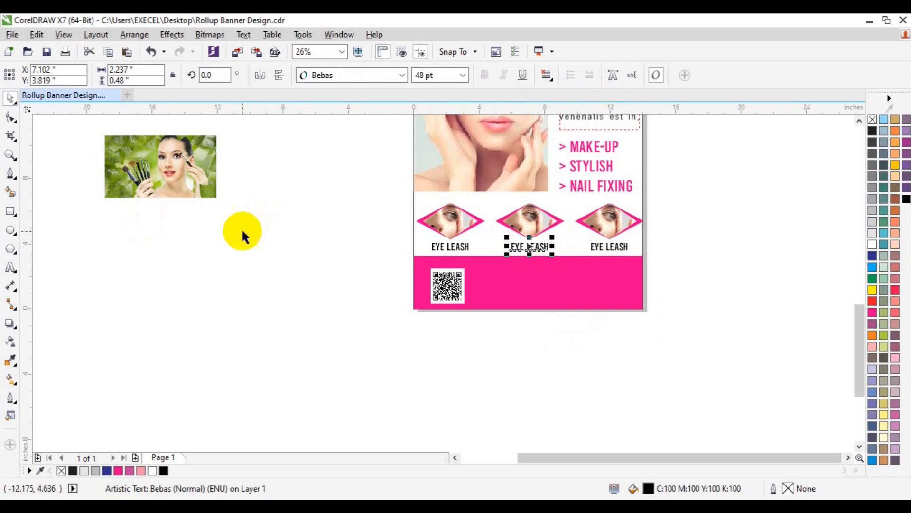
left_click(530, 215, "shift")
key("ctrl+g")
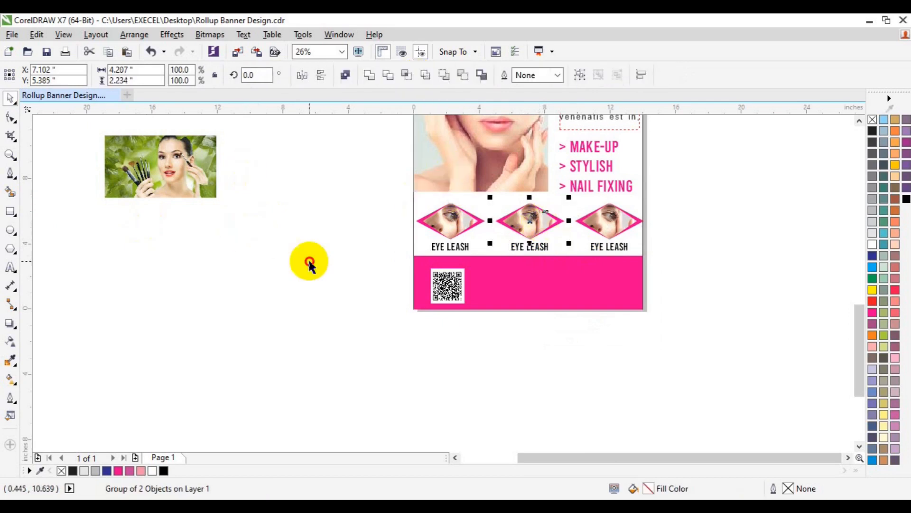
left_click(524, 231)
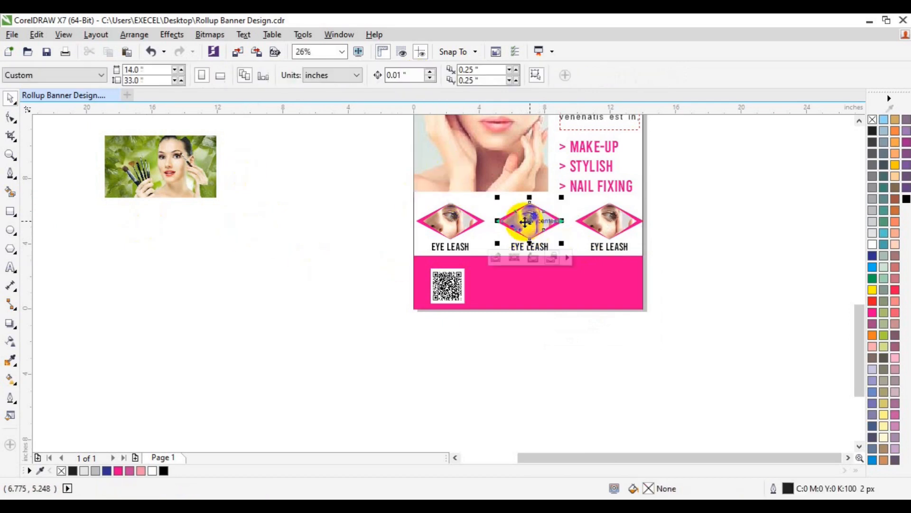
left_click(494, 259)
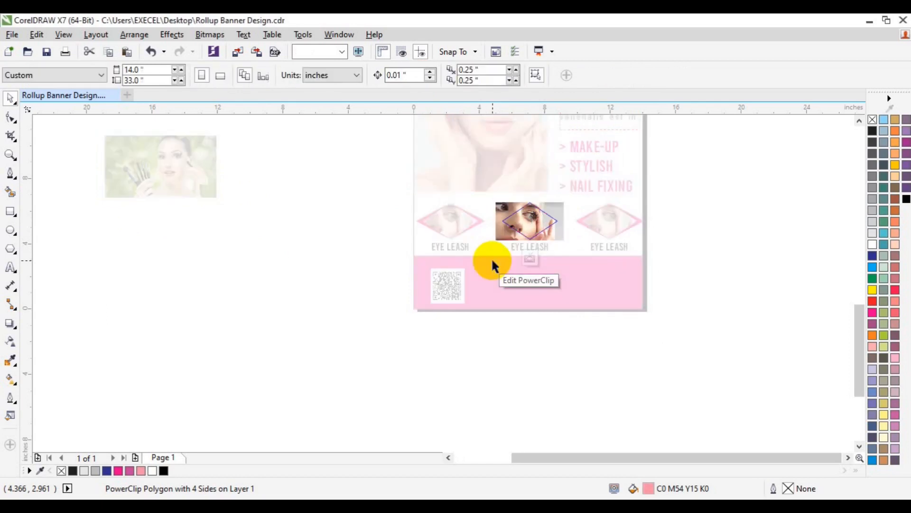
double_click(504, 236)
key("Delete")
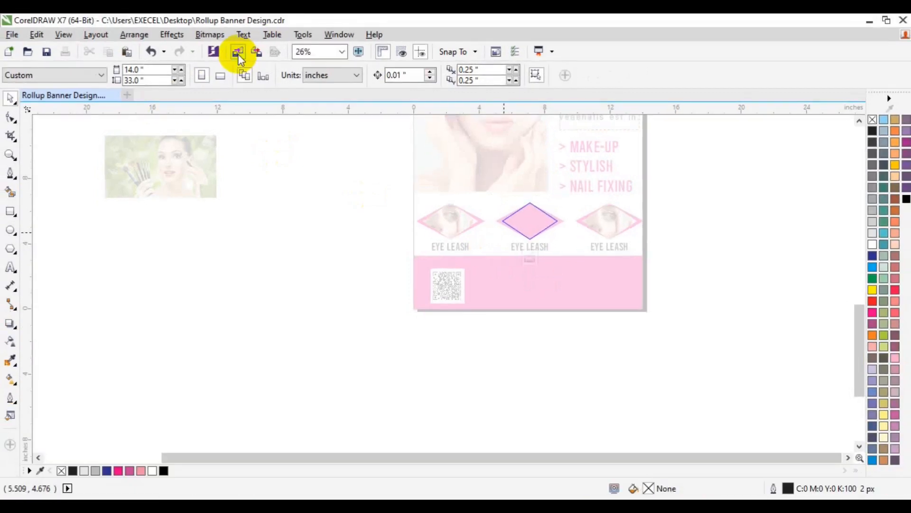
Import beaty03.jpg into the middle diamond's PowerClip and place it about 4.1 × 2.3 inches over the frame
left_click(238, 53)
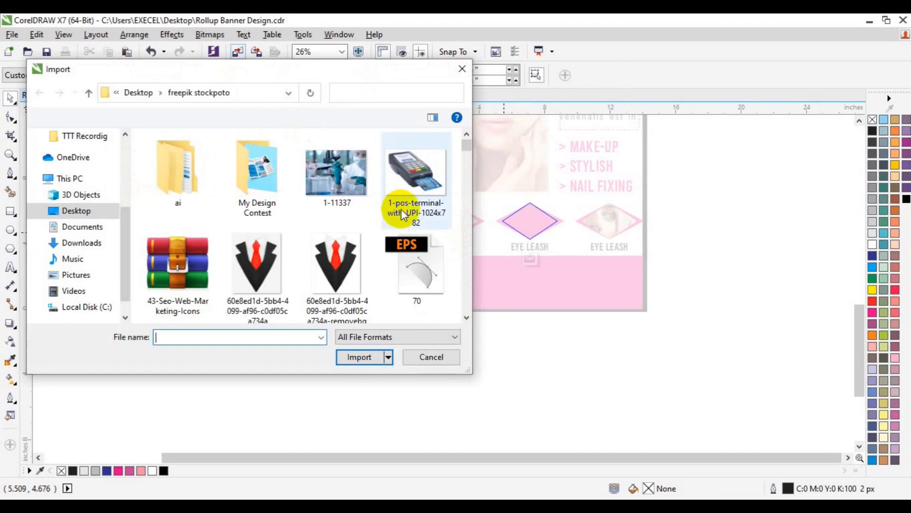
scroll(470, 306, "down", 10)
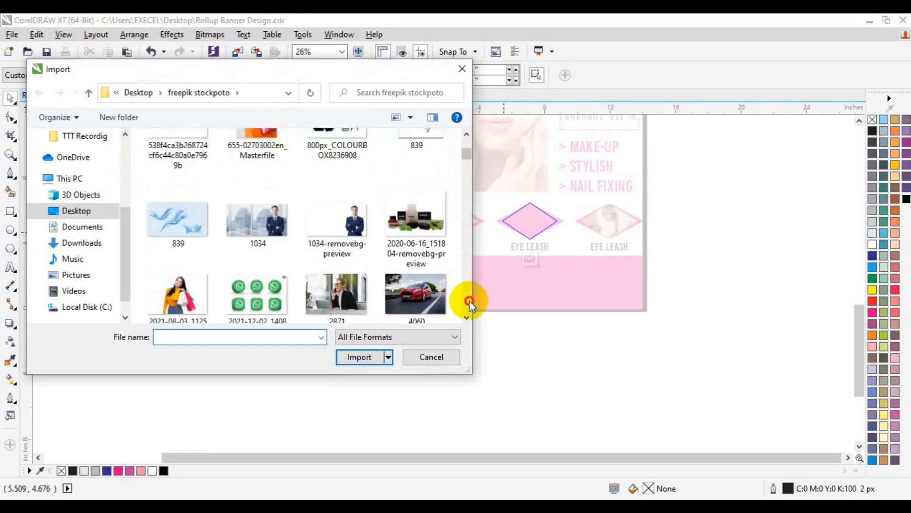
scroll(469, 304, "down", 10)
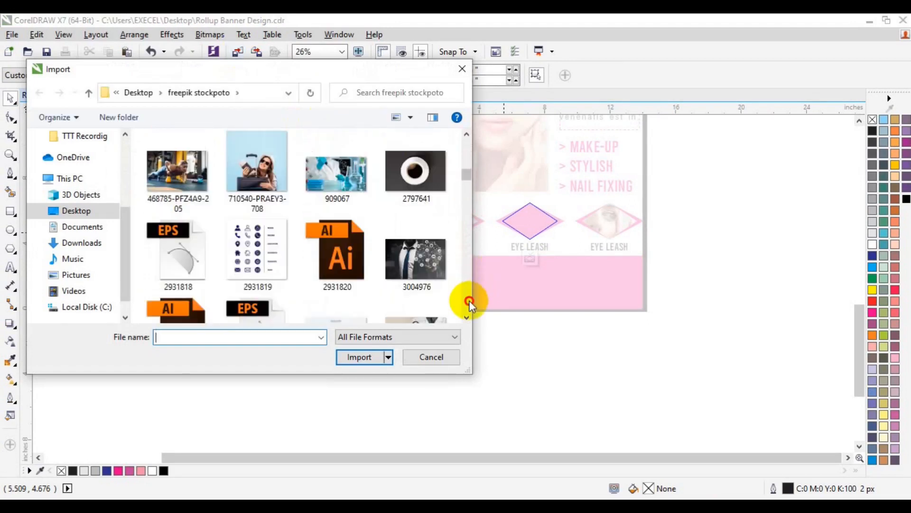
scroll(469, 304, "down", 2)
scroll(462, 178, "up", 2)
left_click(426, 253)
left_click(369, 367)
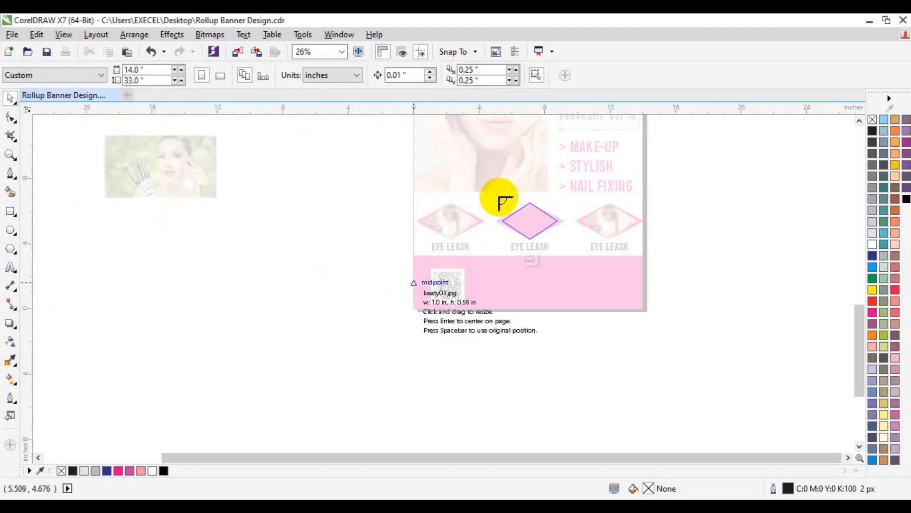
left_click_drag(500, 198, 567, 235)
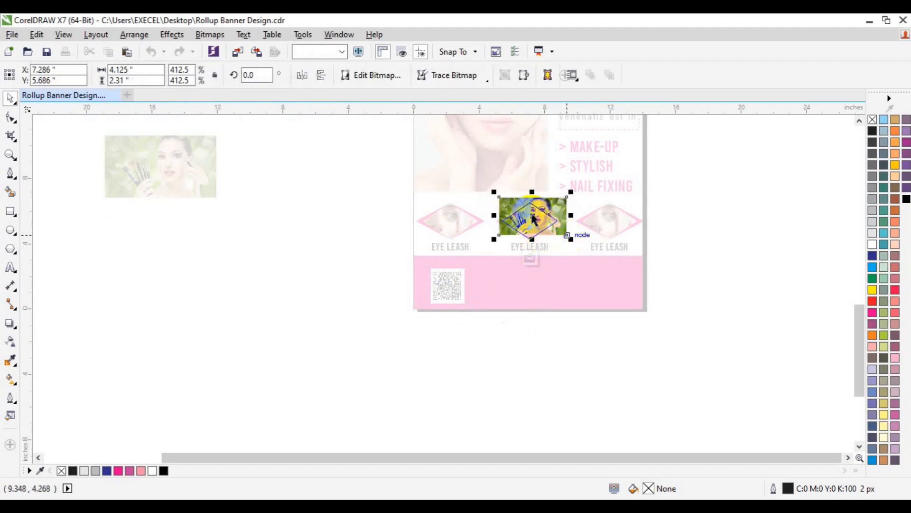
Centre the imported makeup photo on the middle diamond and finish editing the PowerClip
mouse_move(539, 241)
left_mouse_down()
mouse_move(533, 218)
mouse_move(532, 250)
left_mouse_up()
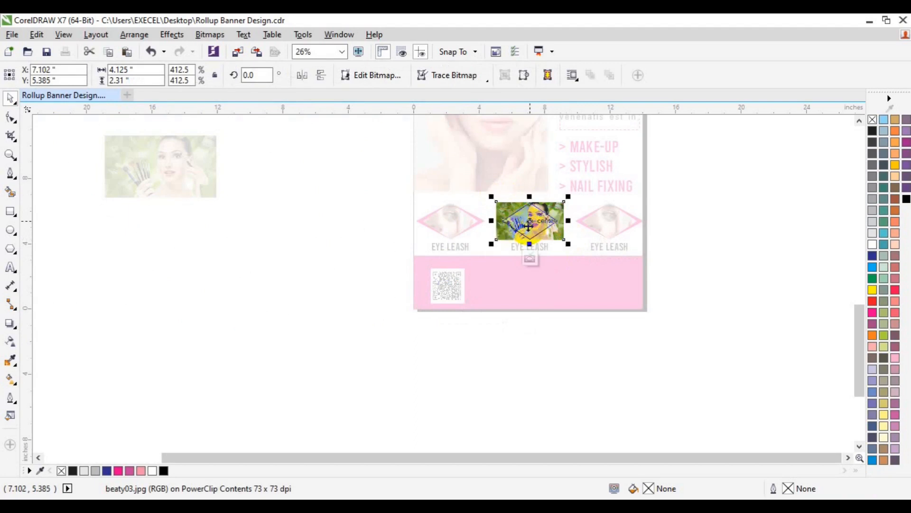
left_click(532, 261)
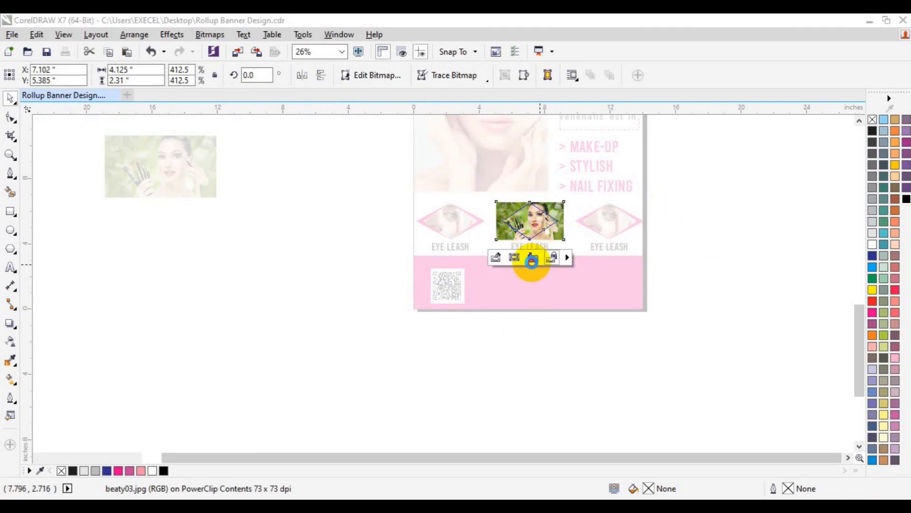
left_click(532, 261)
left_click(640, 306)
left_click(692, 234)
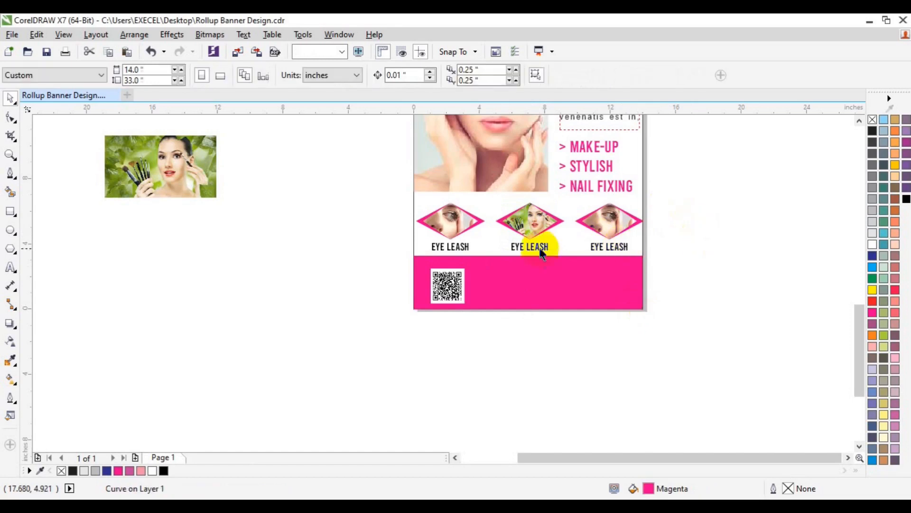
Group the row of three labelled diamond photos, centre it horizontally on the page and shift it slightly up
left_click_drag(697, 204, 392, 285)
left_click_drag(697, 192, 373, 280)
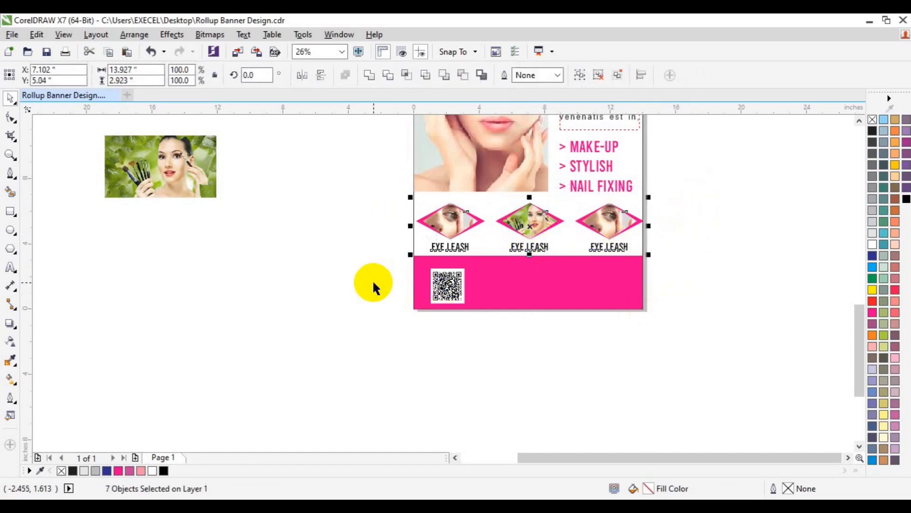
left_click(639, 165)
left_click(678, 226)
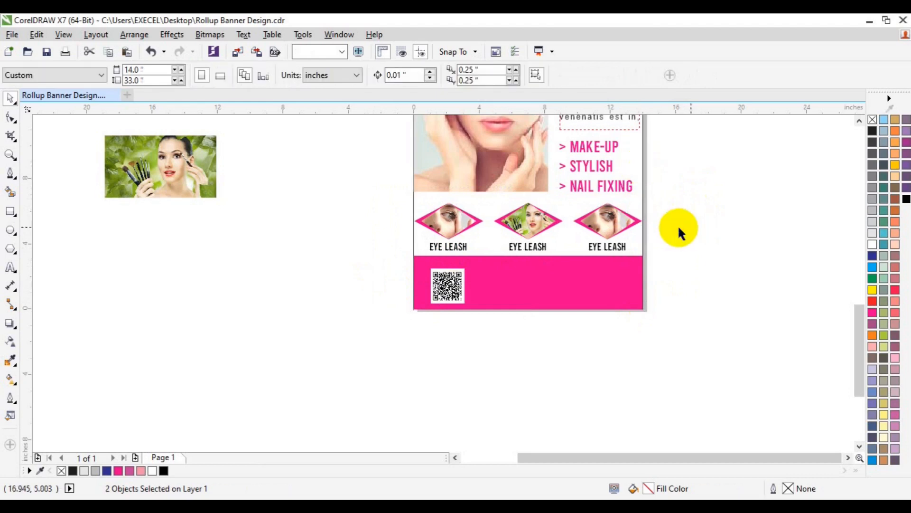
left_click(536, 217)
left_click_drag(536, 217, 536, 216)
Delete the spare beaty03.jpg photo lying beside the lower part of the banner
left_click(209, 183)
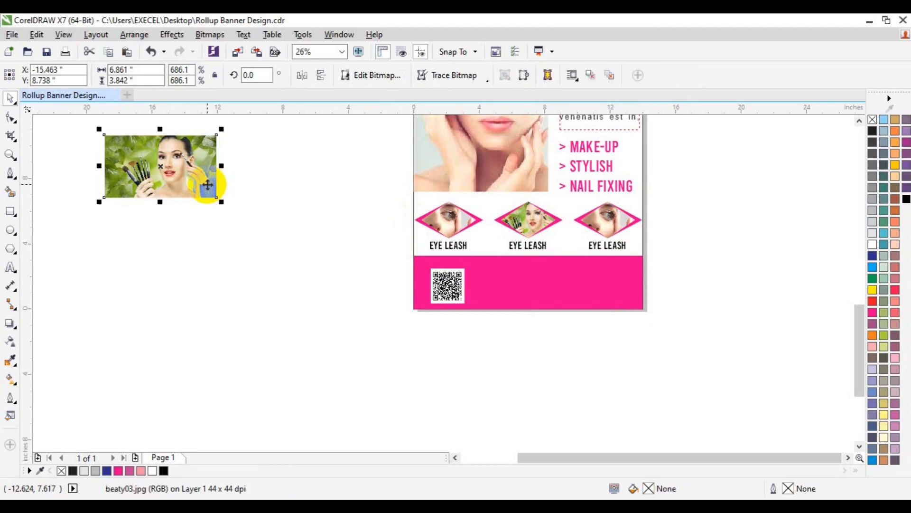
key("Delete")
left_click(520, 251)
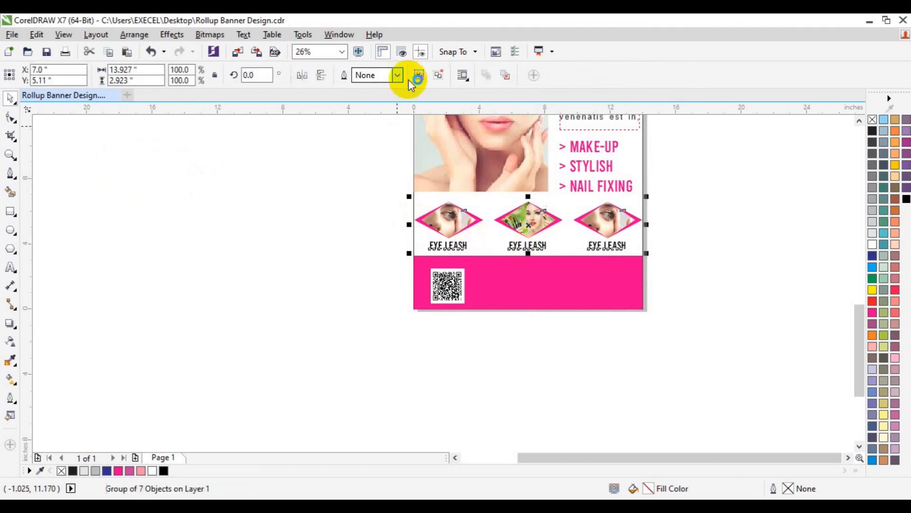
left_click(227, 172)
left_click(10, 267)
left_click(226, 323)
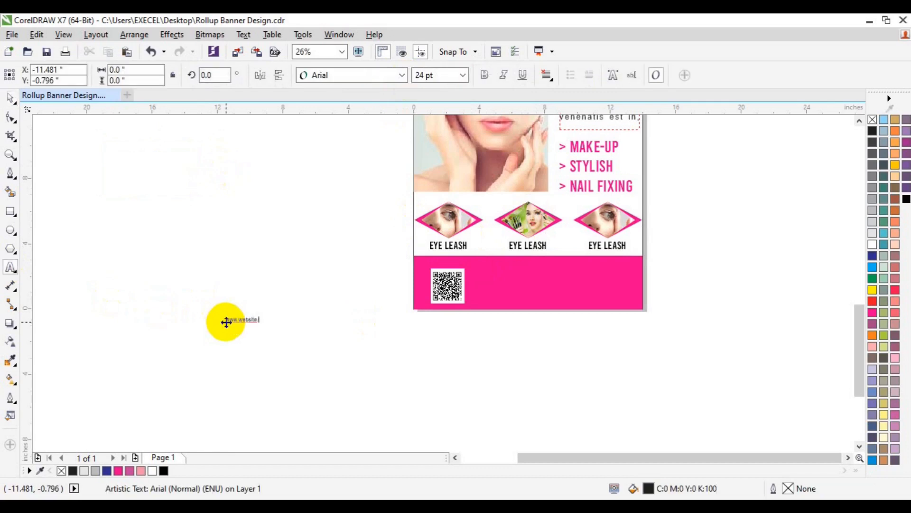
left_click(463, 75)
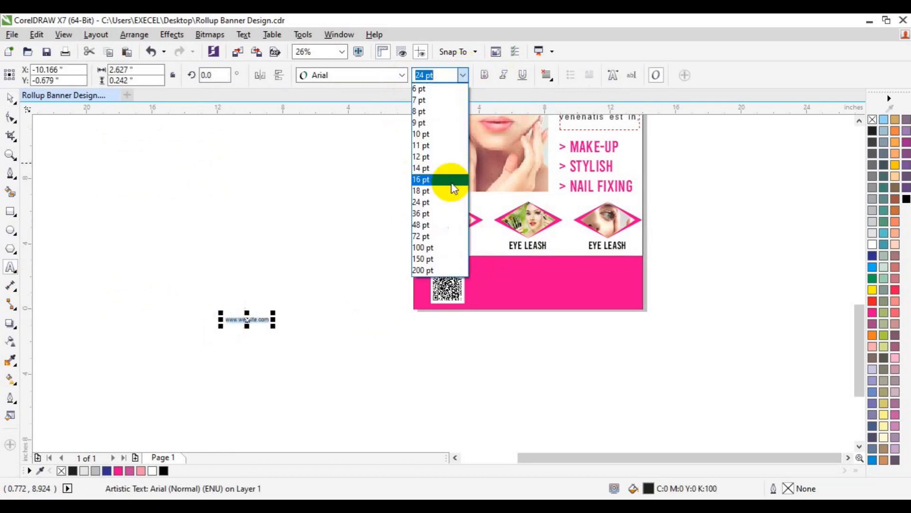
left_click(443, 236)
left_click(11, 101)
left_click(287, 315)
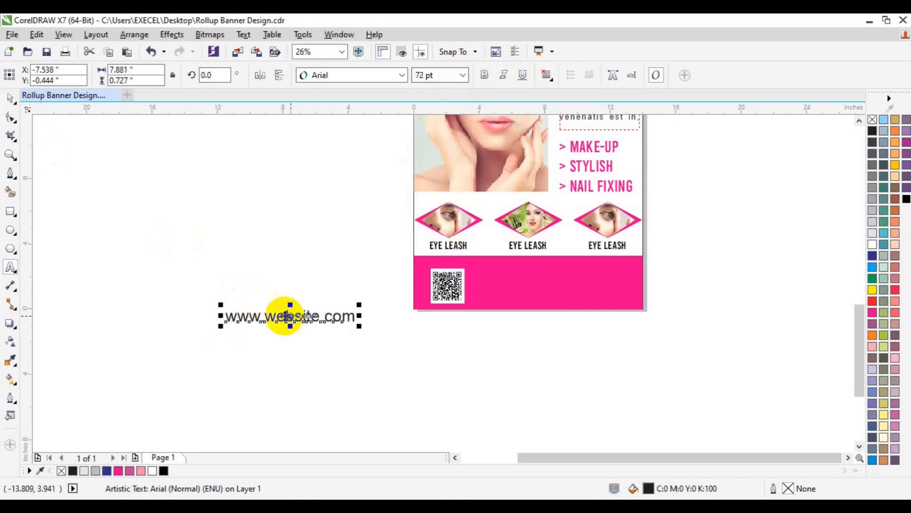
Move the web address onto the pink footer beside the QR code, colour it white and centre it vertically in the footer
left_click_drag(288, 316, 541, 280)
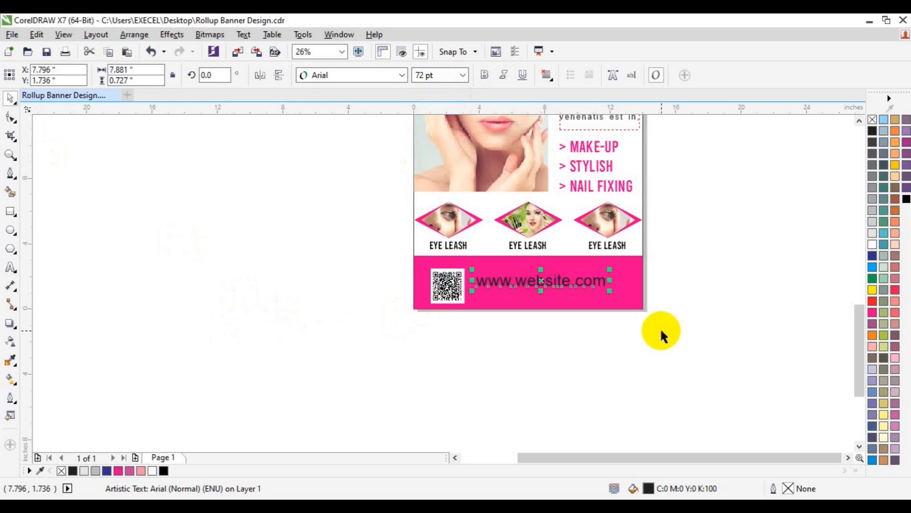
left_click(875, 244)
left_click(634, 305, "shift")
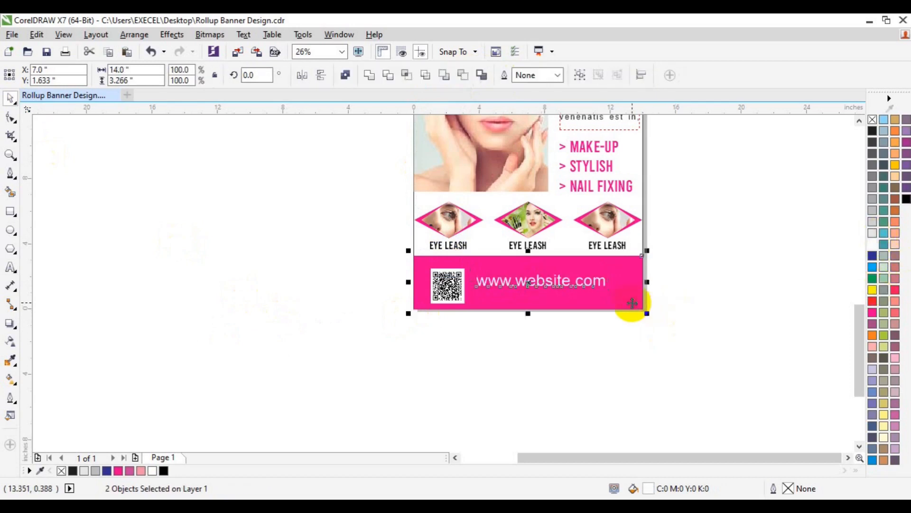
key("e")
key("c")
key("Escape")
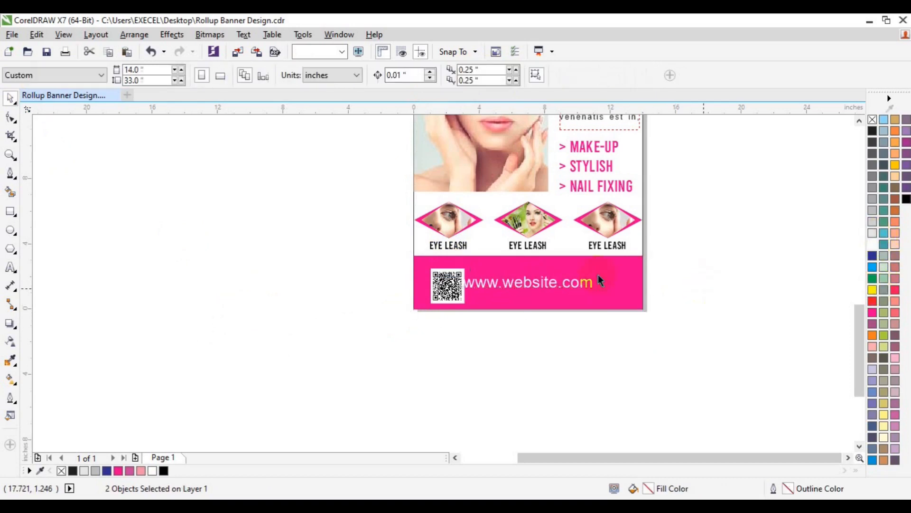
left_click(541, 281)
left_click_drag(542, 281, 556, 283)
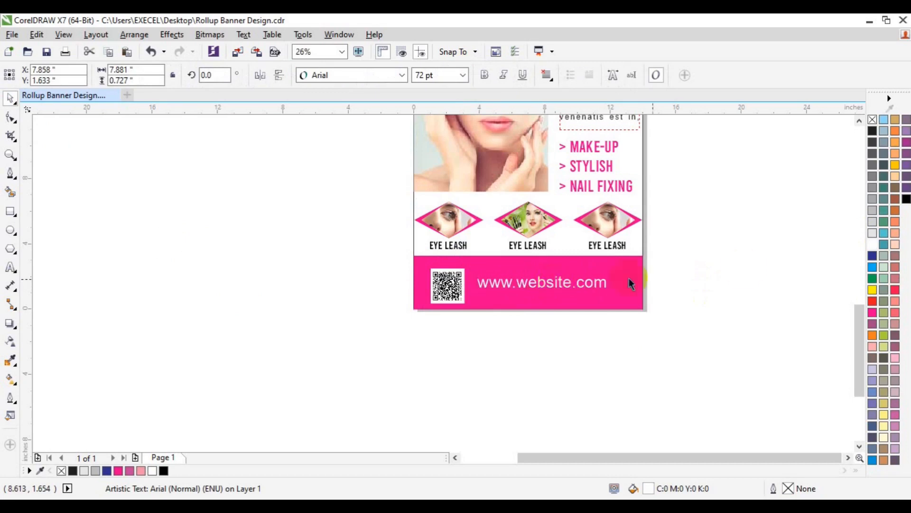
Delete the remaining leftover makeup photo beside the upper part of the banner
left_click(358, 257)
left_click(10, 154)
left_click(95, 78)
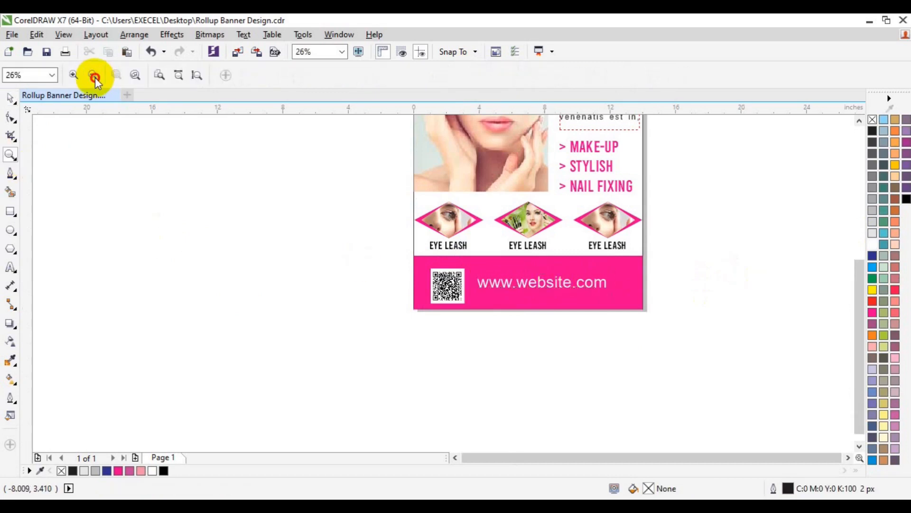
key("space")
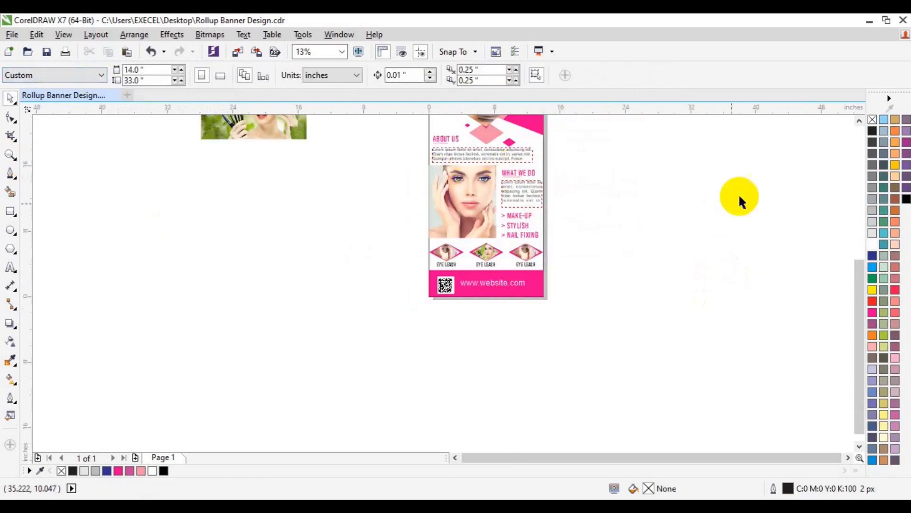
left_click(859, 121)
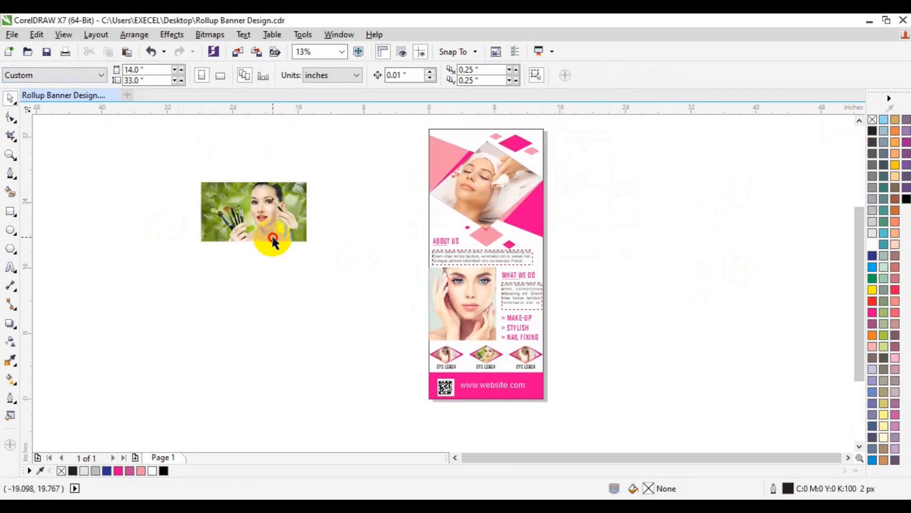
left_click(273, 239)
key("Delete")
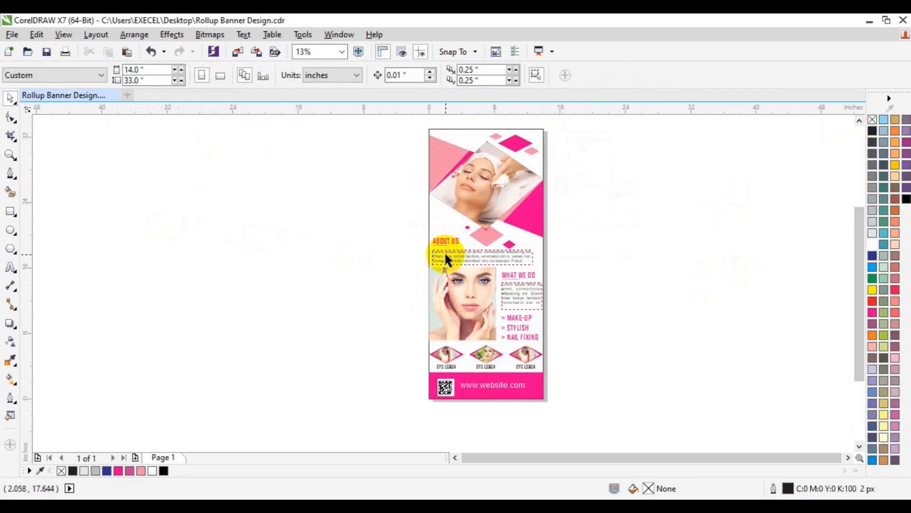
Select the About Us and What We Do paragraph text frames together
left_click(525, 303)
left_click(529, 303, "shift")
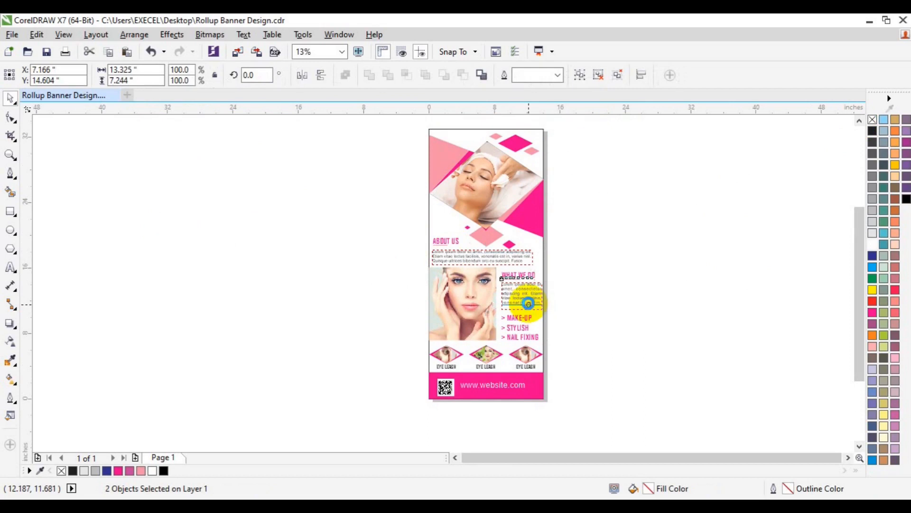